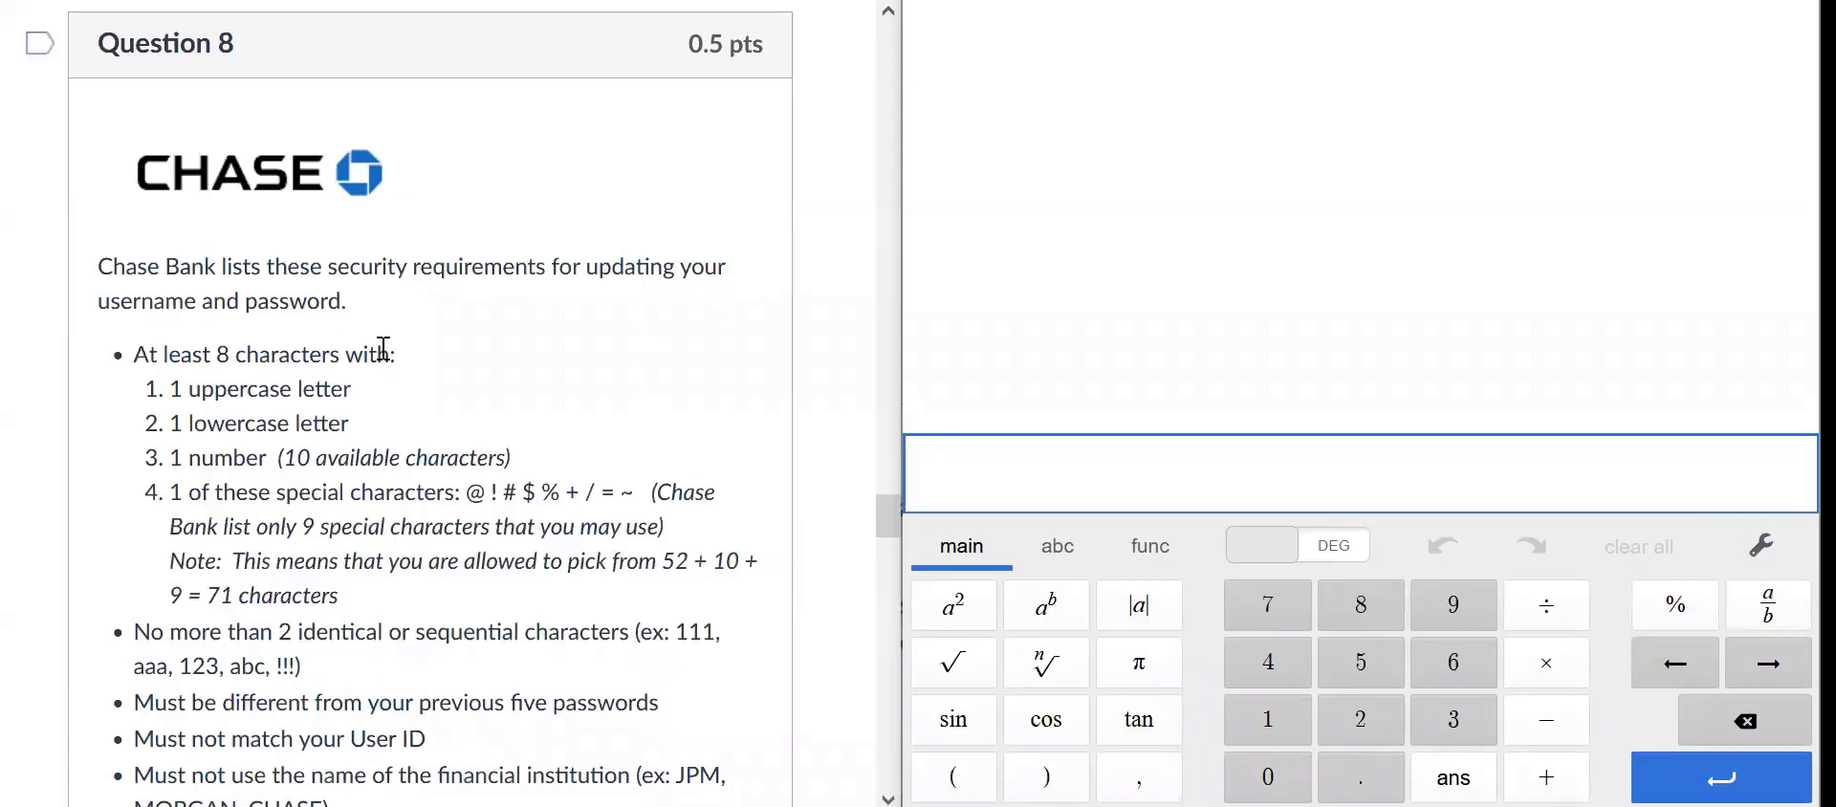
# Step: Read the Chase Bank password requirements and highlight the list of allowed special characters
pyautogui.scroll(-1, 393, 352)
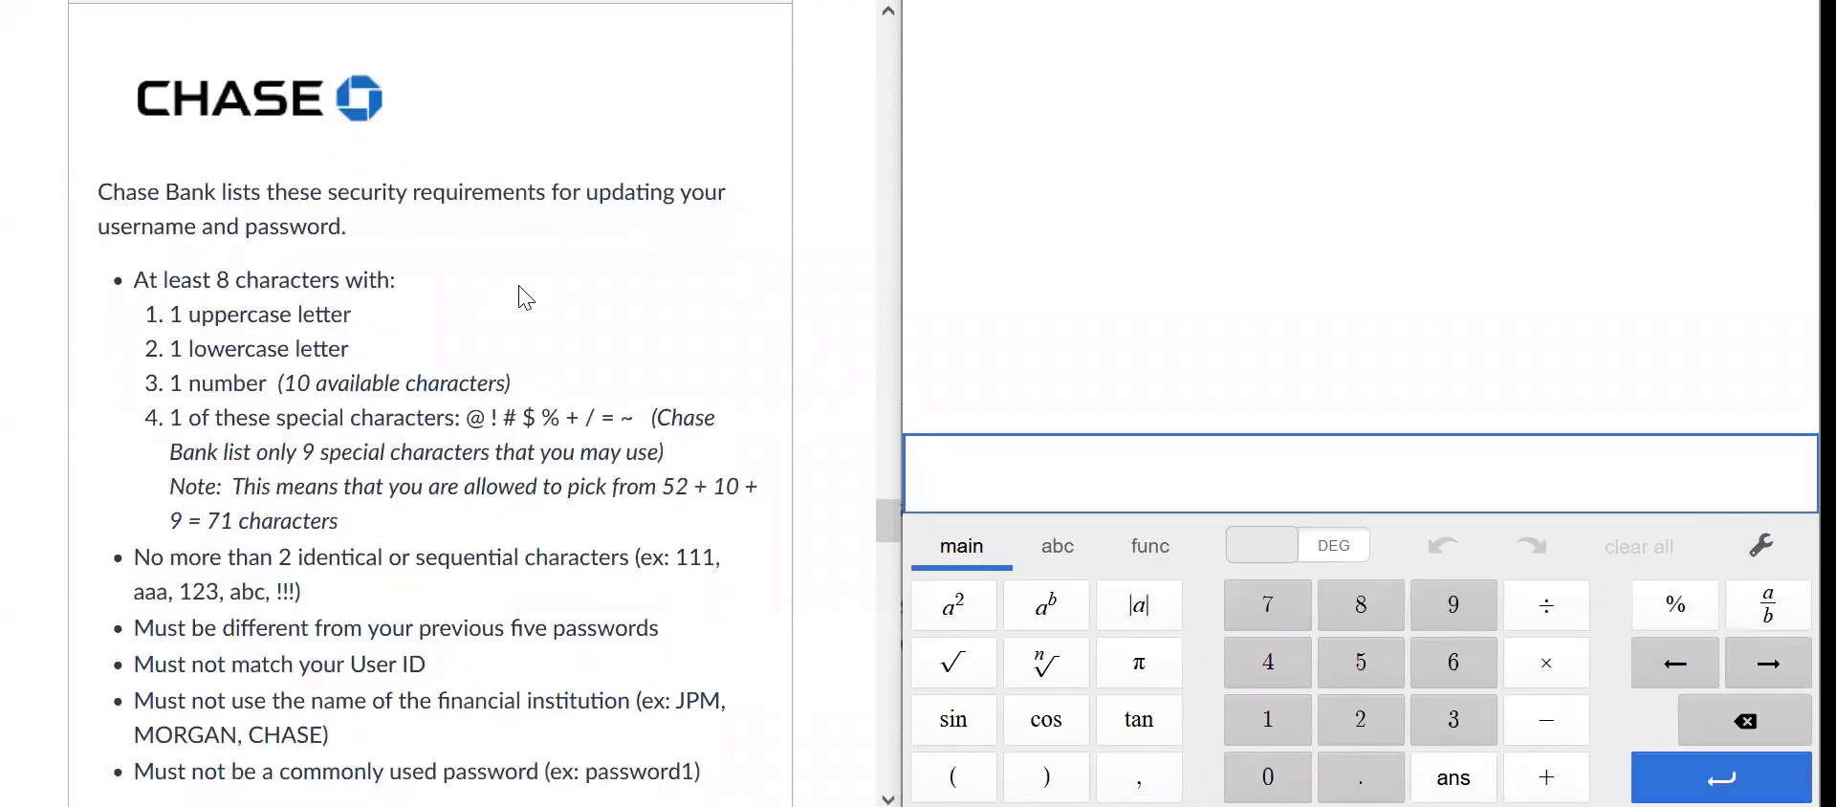
pyautogui.scroll(-1, 528, 285)
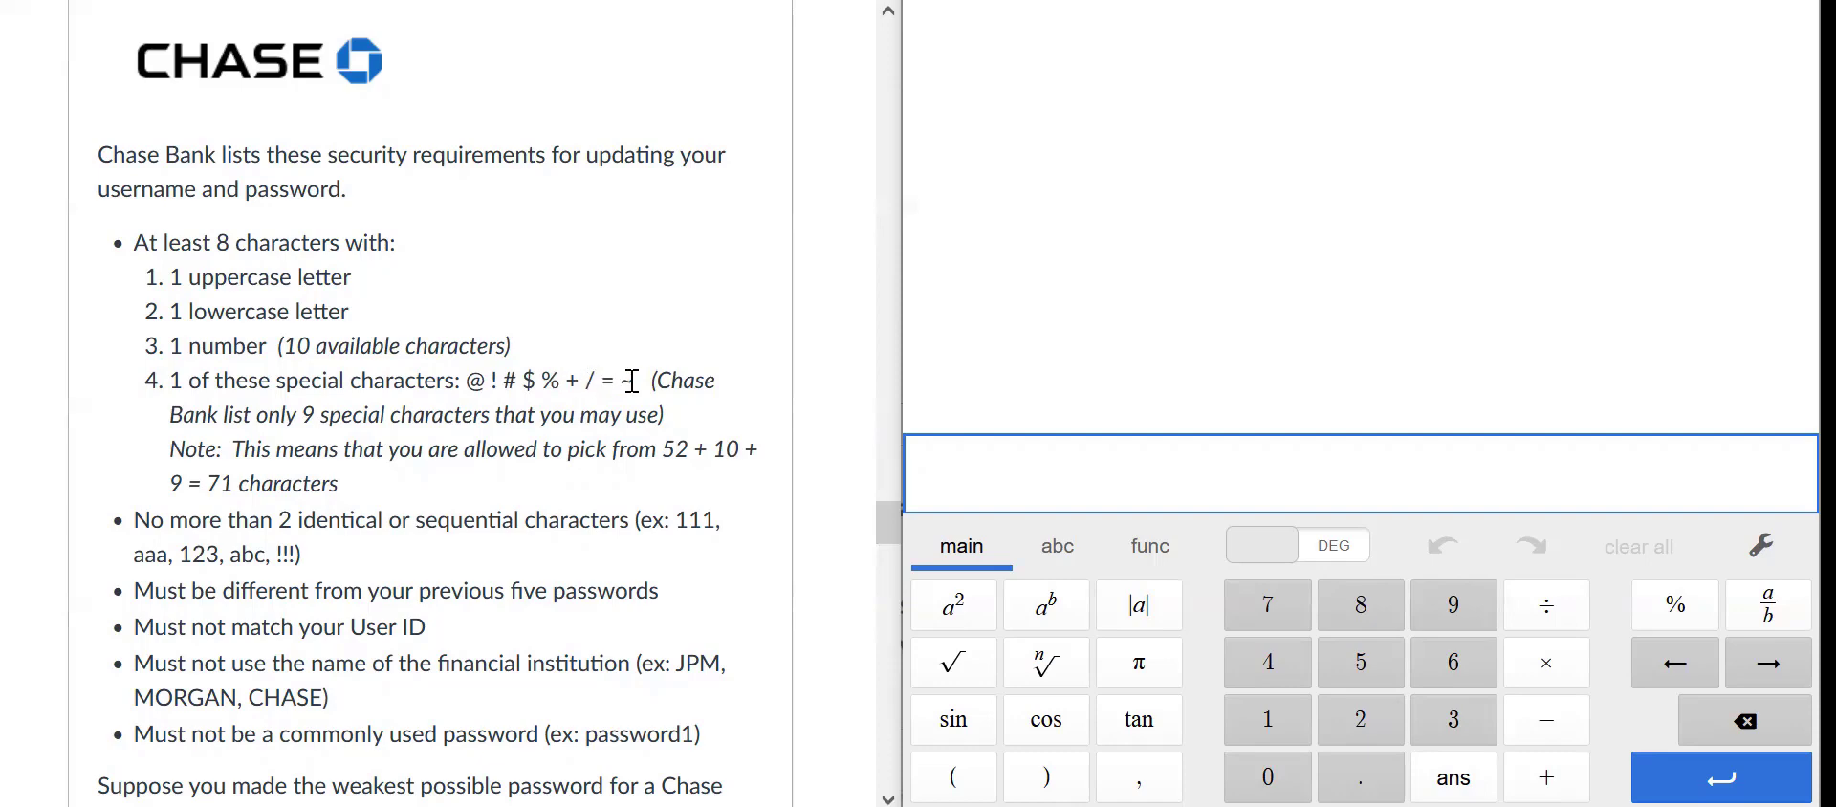
pyautogui.moveTo(643, 380); pyautogui.dragTo(468, 379)
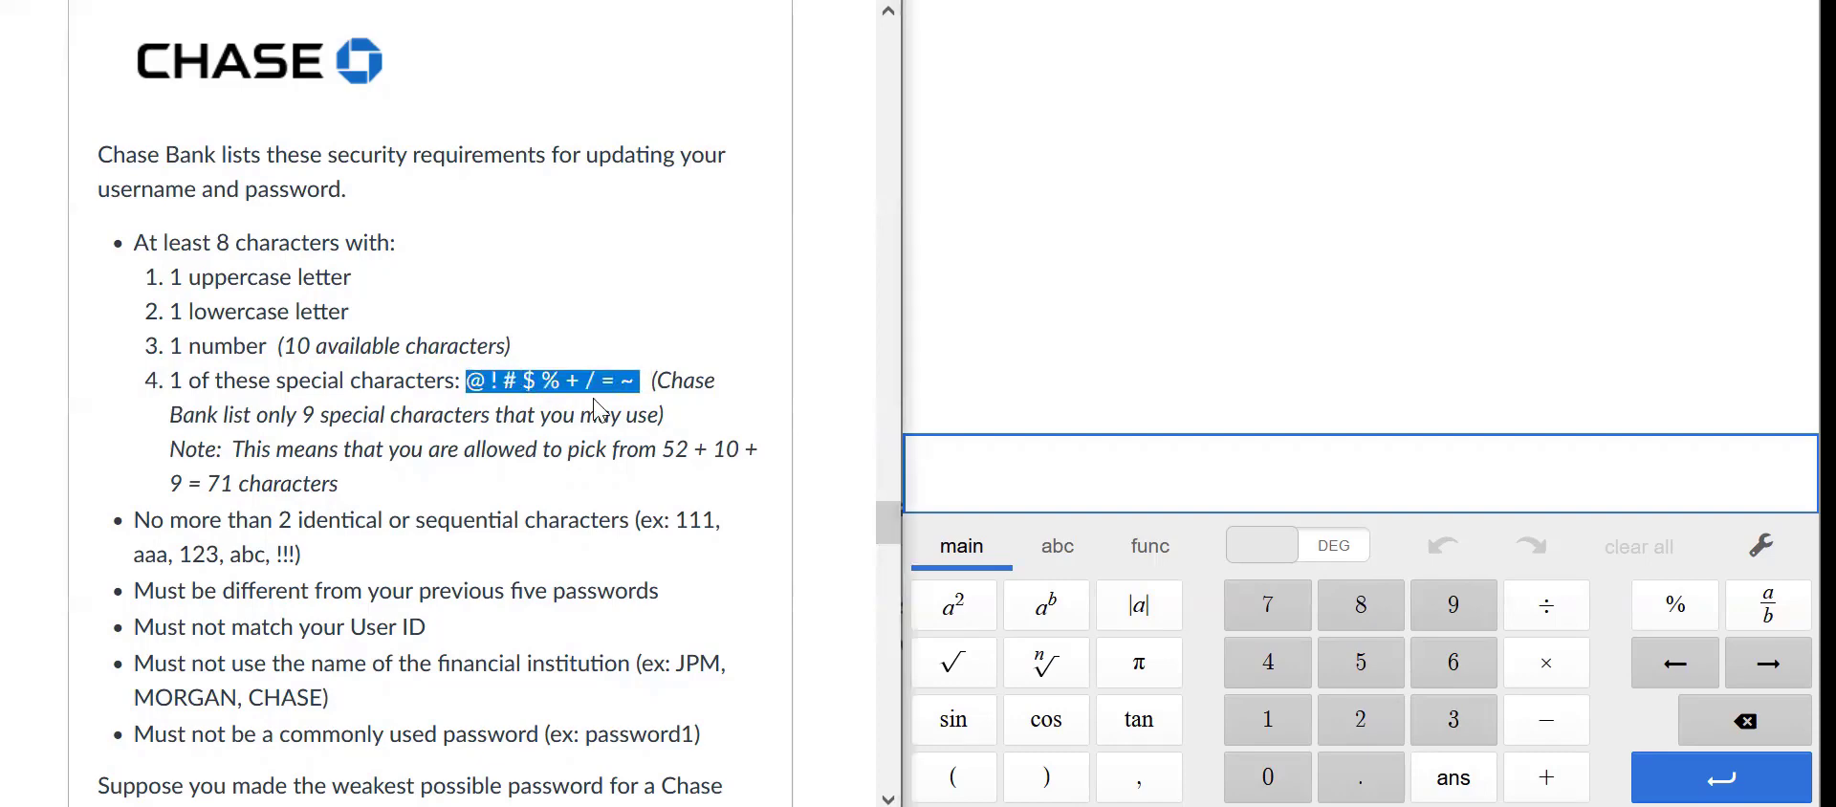
pyautogui.click(729, 269)
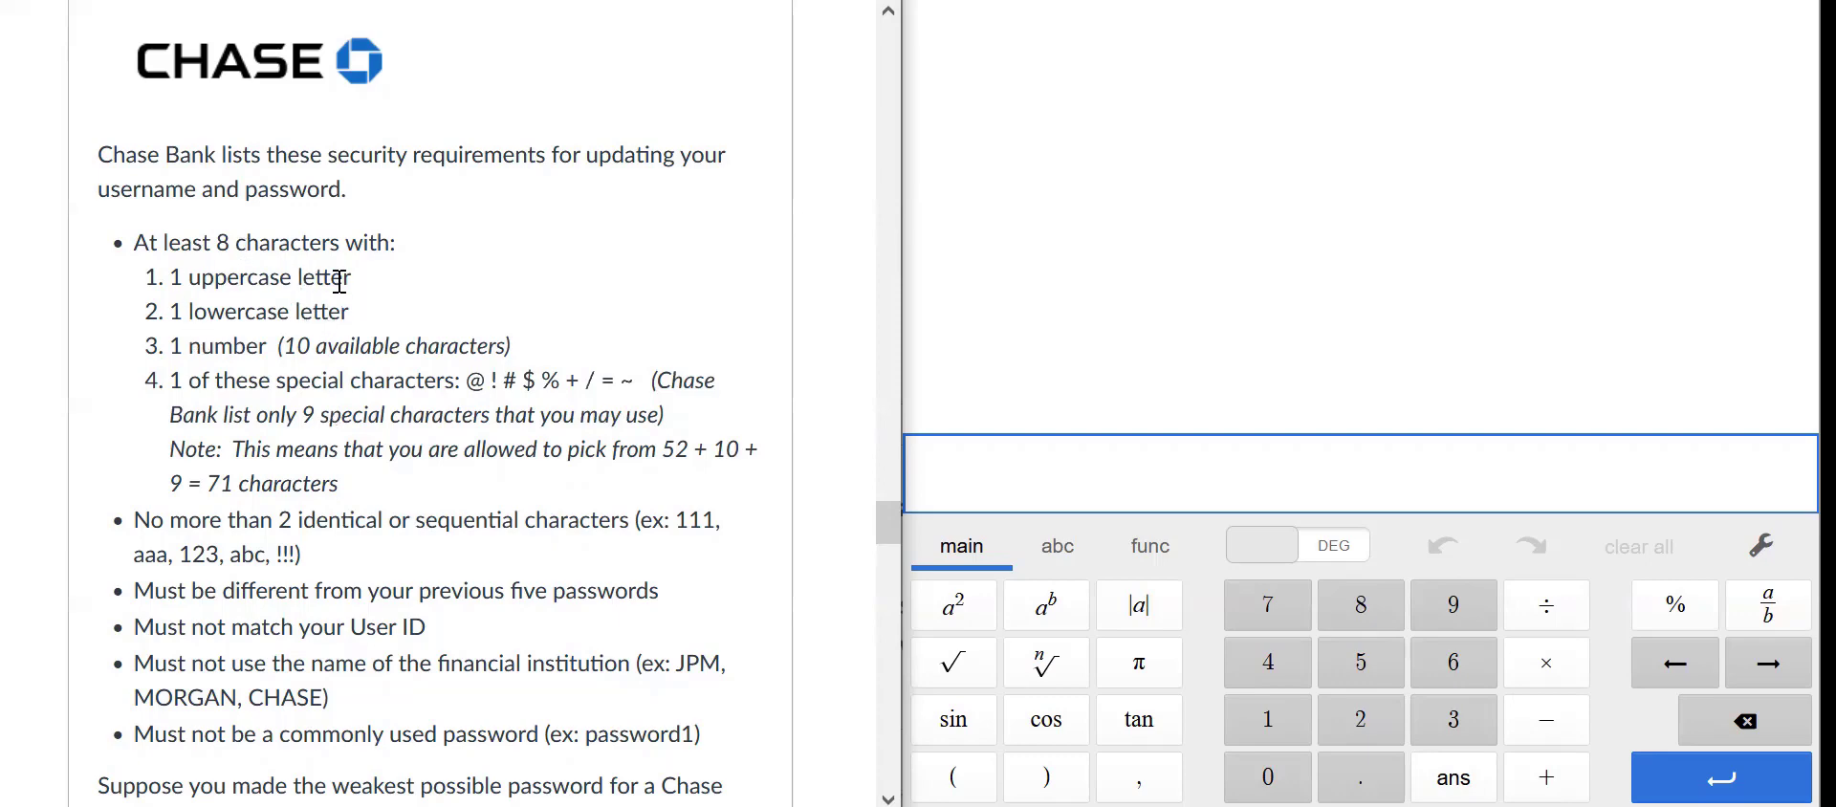
# Step: Add up the available uppercase letters, lowercase letters, numbers and special characters as 26 + 26 + 10 + 9 and highlight the total
pyautogui.click(984, 467)
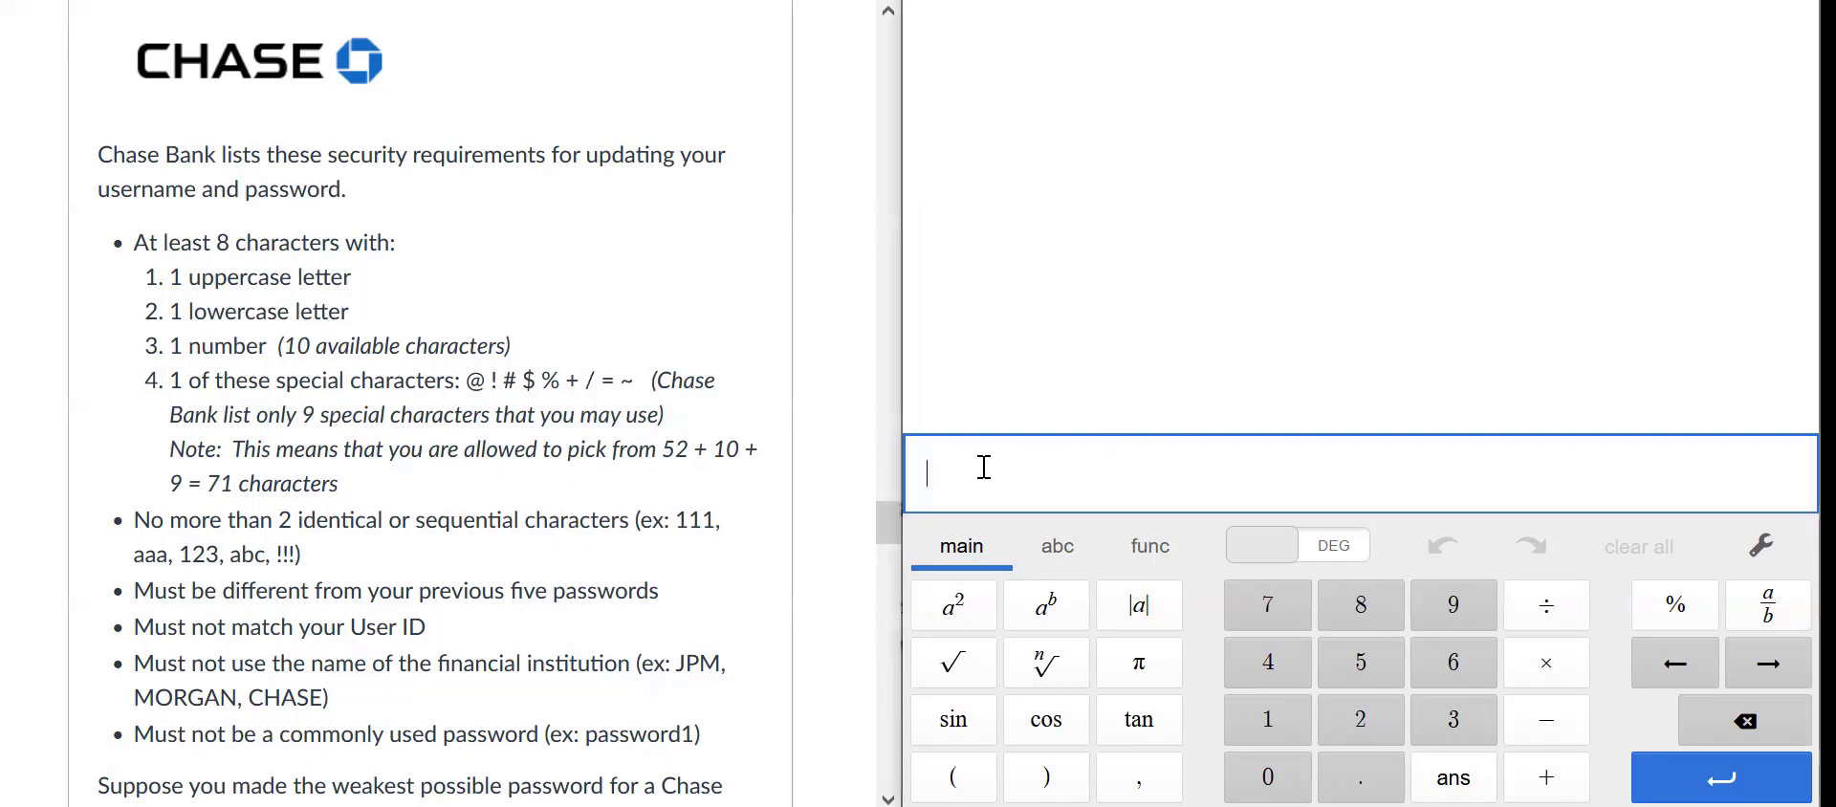
pyautogui.write('TR')
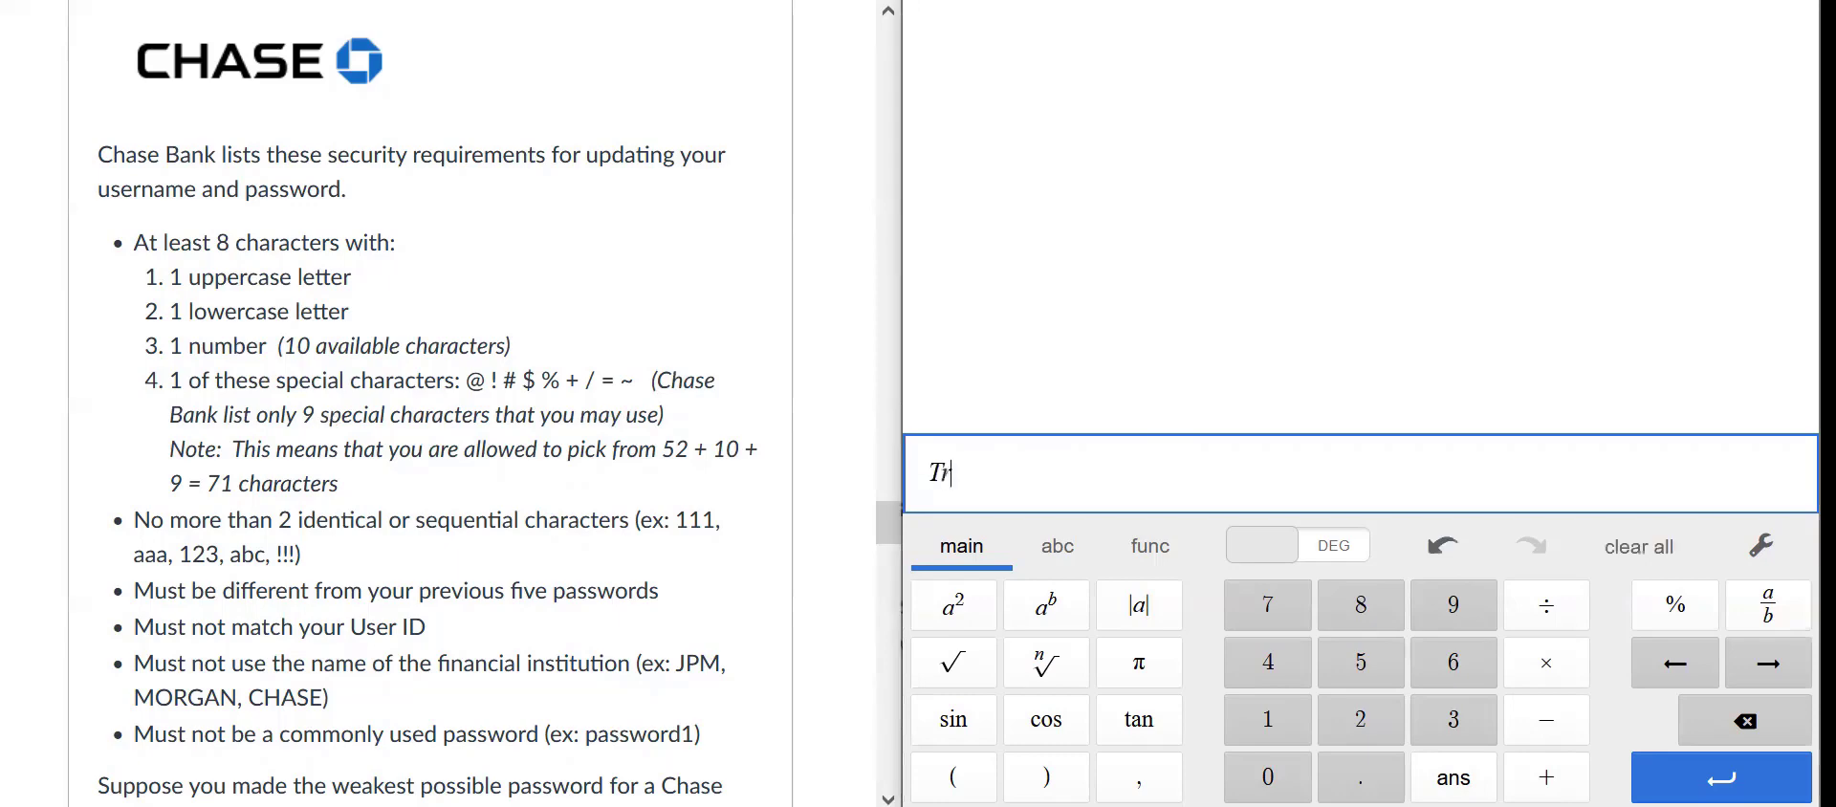
pyautogui.press('BackSpace')
pyautogui.press('BackSpace')
pyautogui.write('26 ')
pyautogui.write('+ ')
pyautogui.write('26 ')
pyautogui.write('ftg')
pyautogui.press('BackSpace')
pyautogui.press('BackSpace')
pyautogui.press('BackSpace')
pyautogui.write('+ 10 ')
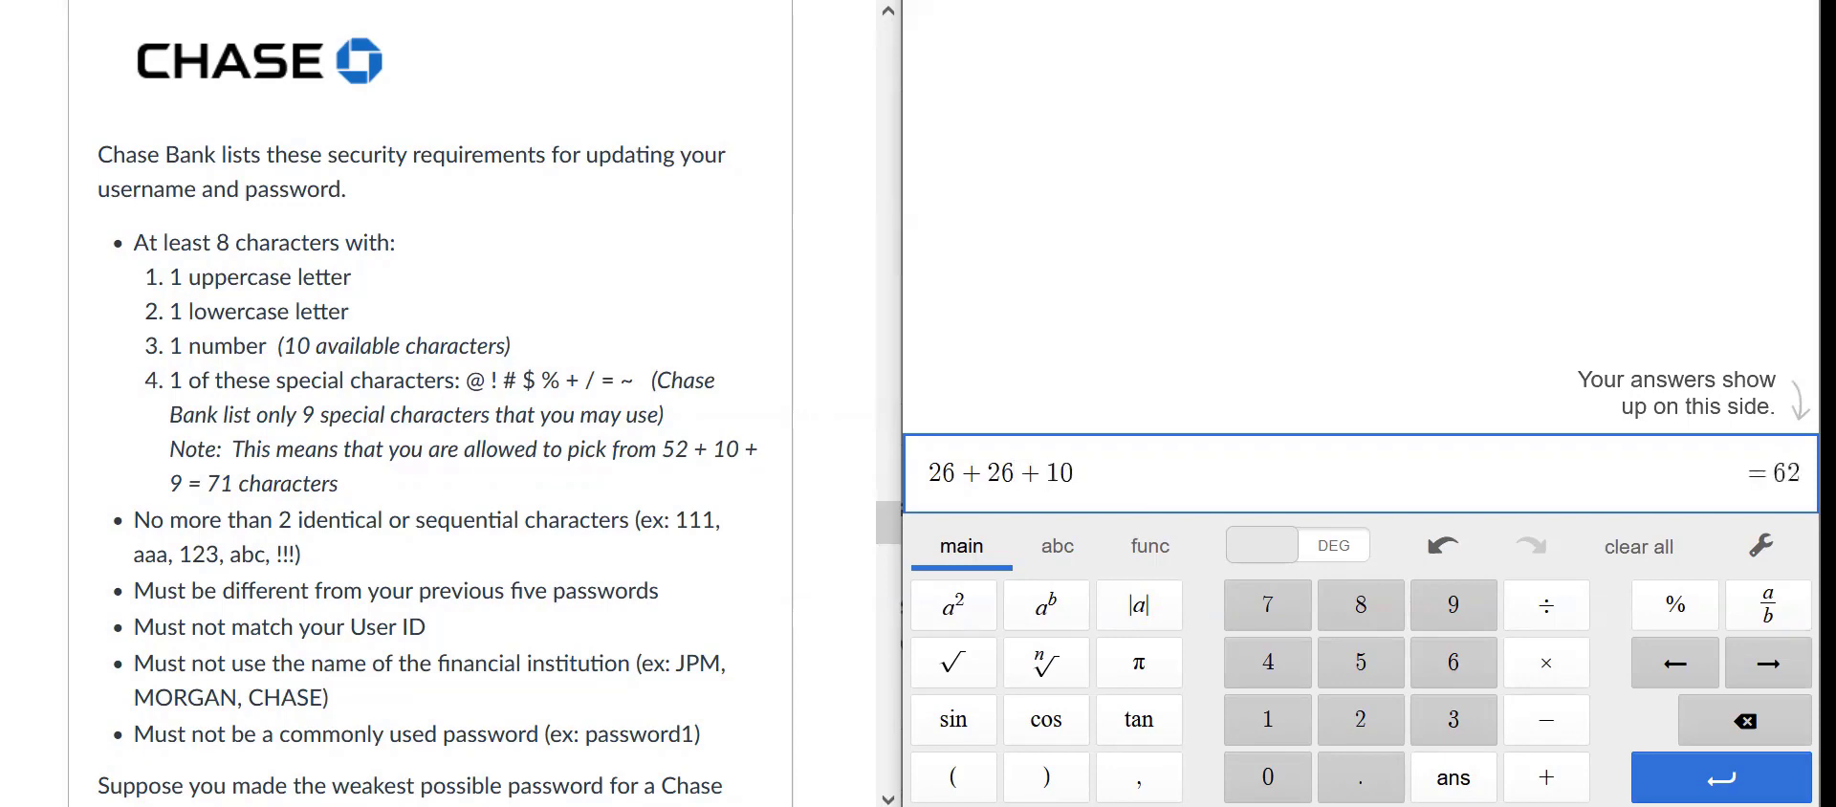
pyautogui.write('+ 9')
pyautogui.doubleClick(1788, 474)
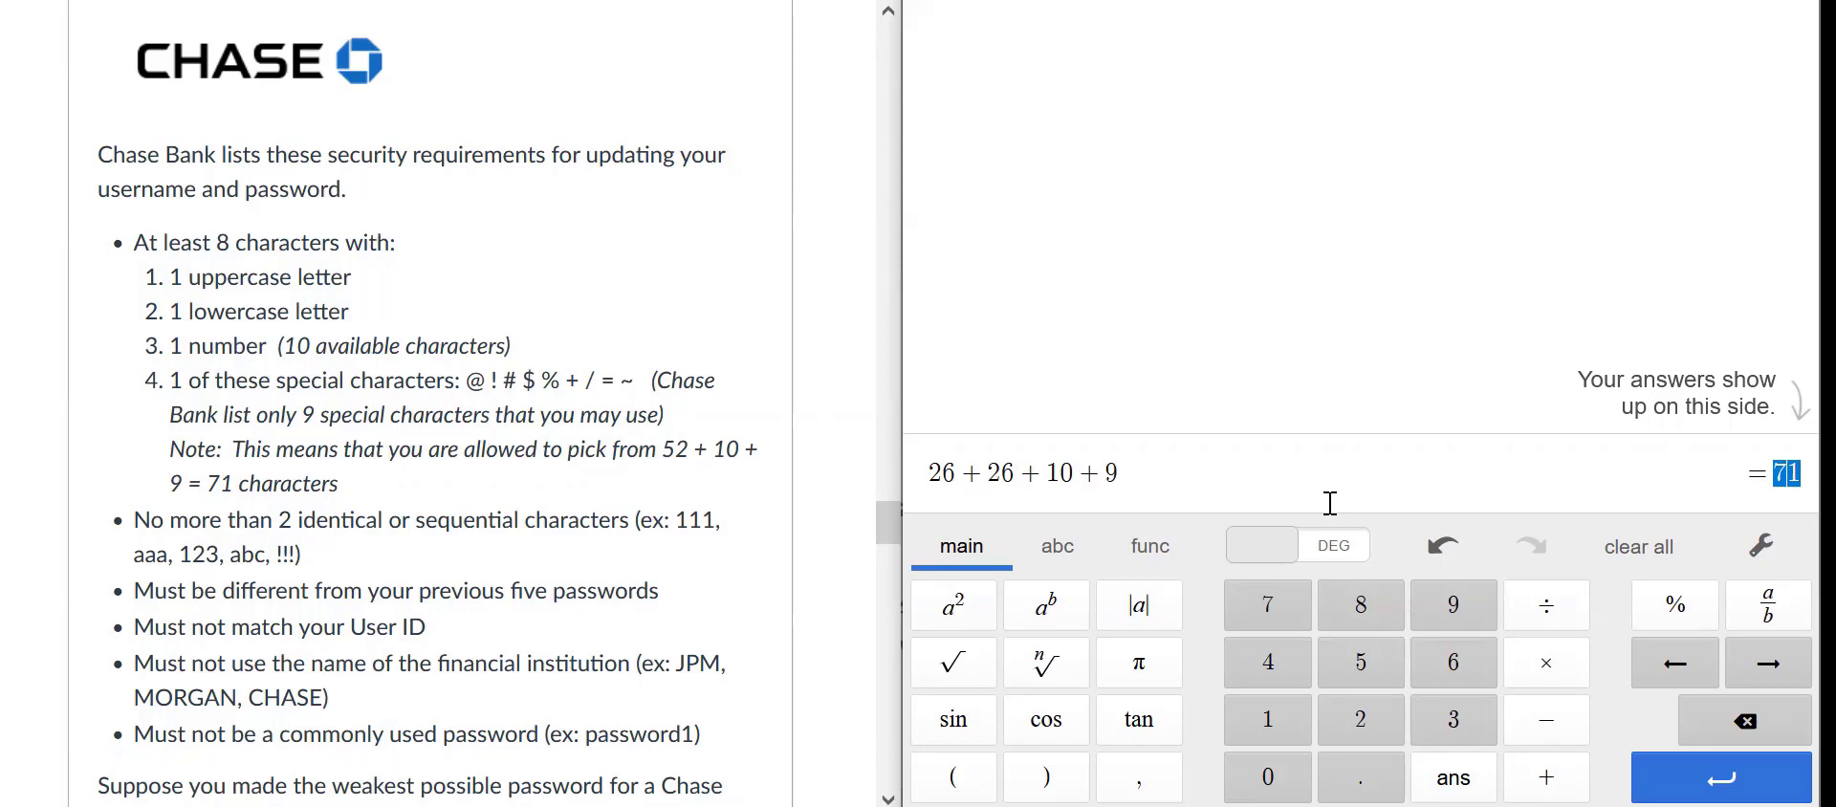
pyautogui.click(1174, 488)
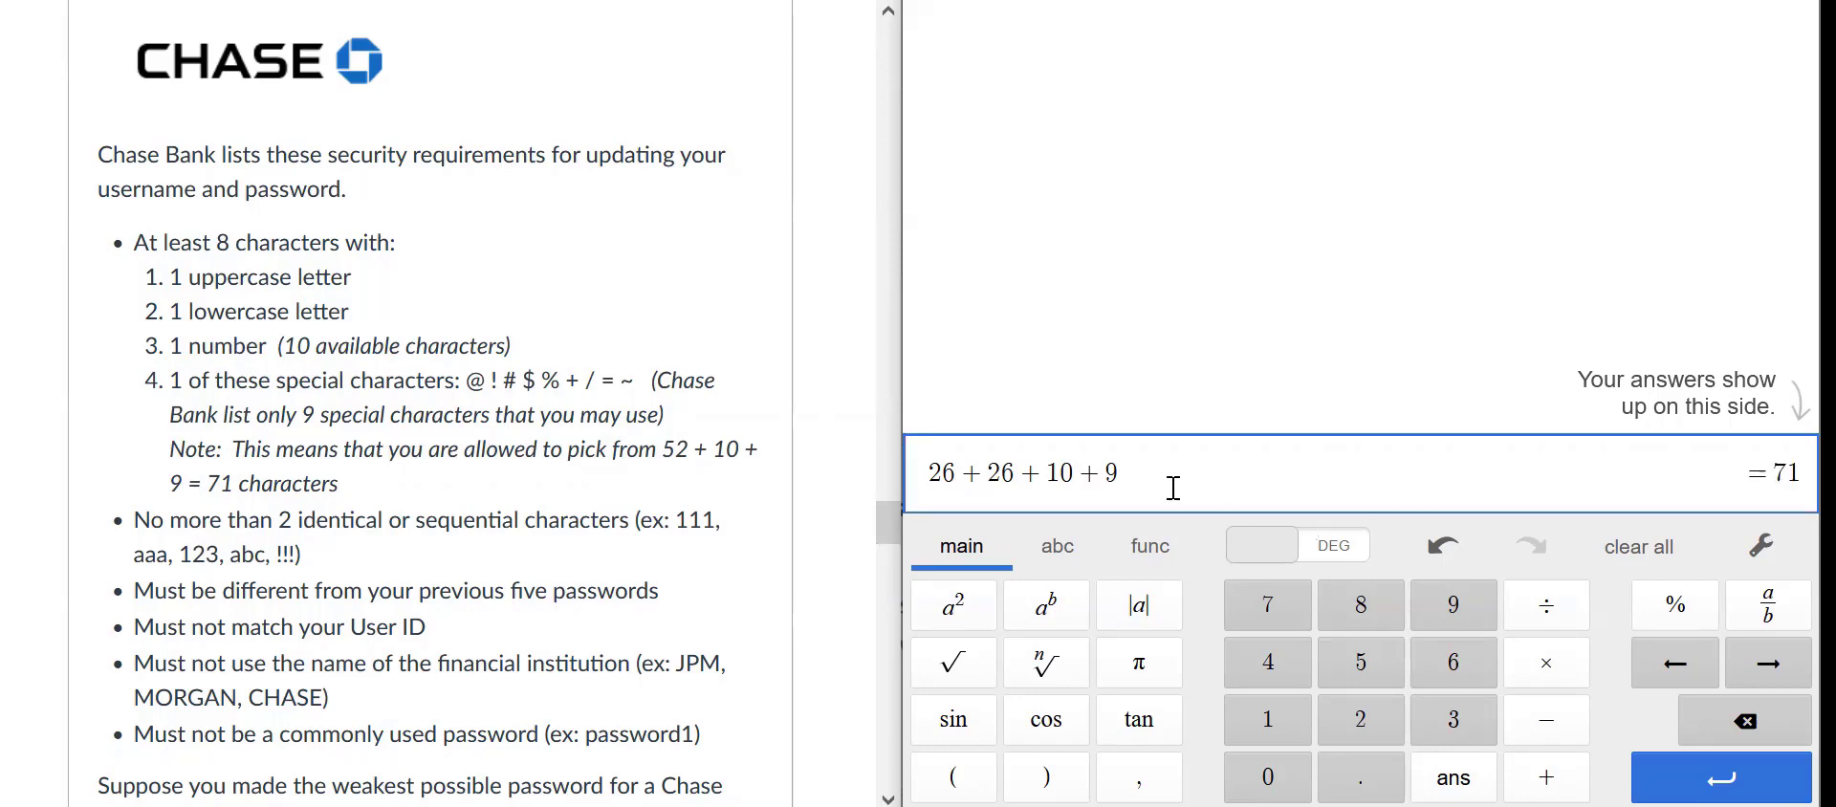
pyautogui.press('BackSpace')
pyautogui.press('BackSpace')
pyautogui.press('BackSpace')
pyautogui.press('BackSpace')
pyautogui.press('BackSpace')
pyautogui.press('BackSpace')
pyautogui.press('BackSpace')
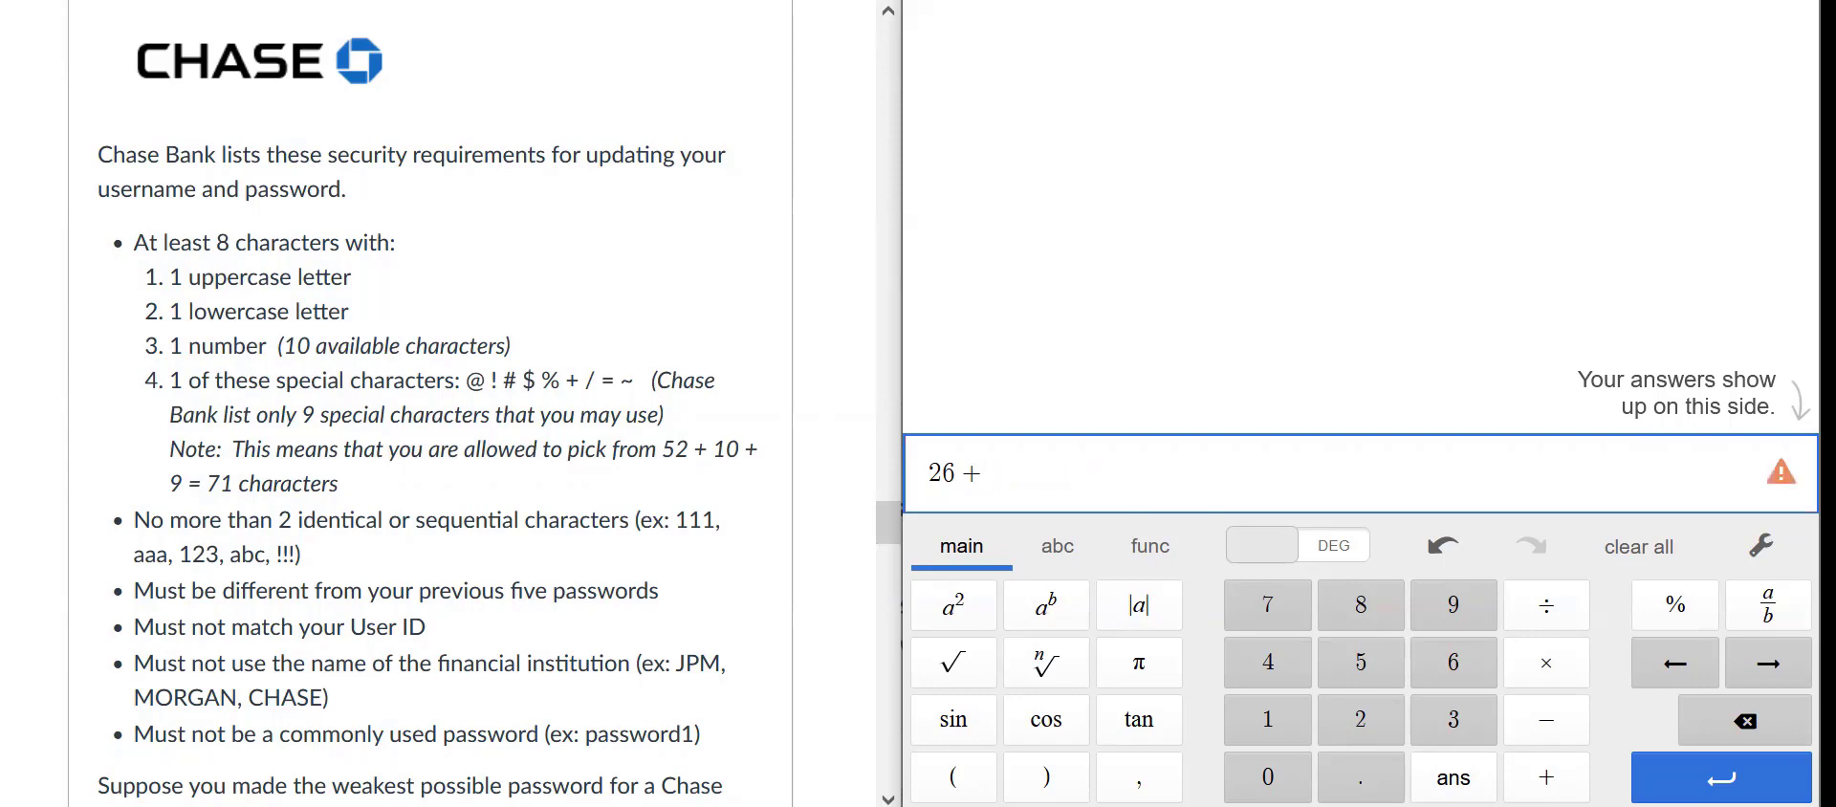
pyautogui.hotkey('ctrl', 'z')
pyautogui.hotkey('ctrl', 'z')
pyautogui.hotkey('ctrl', 'z')
pyautogui.hotkey('ctrl', 'z')
pyautogui.hotkey('ctrl', 'z')
pyautogui.hotkey('ctrl', 'z')
pyautogui.hotkey('ctrl', 'z')
# Step: Re-enter the final 9 of the character sum and commit the calculation to the history
pyautogui.press('BackSpace')
pyautogui.write('9')
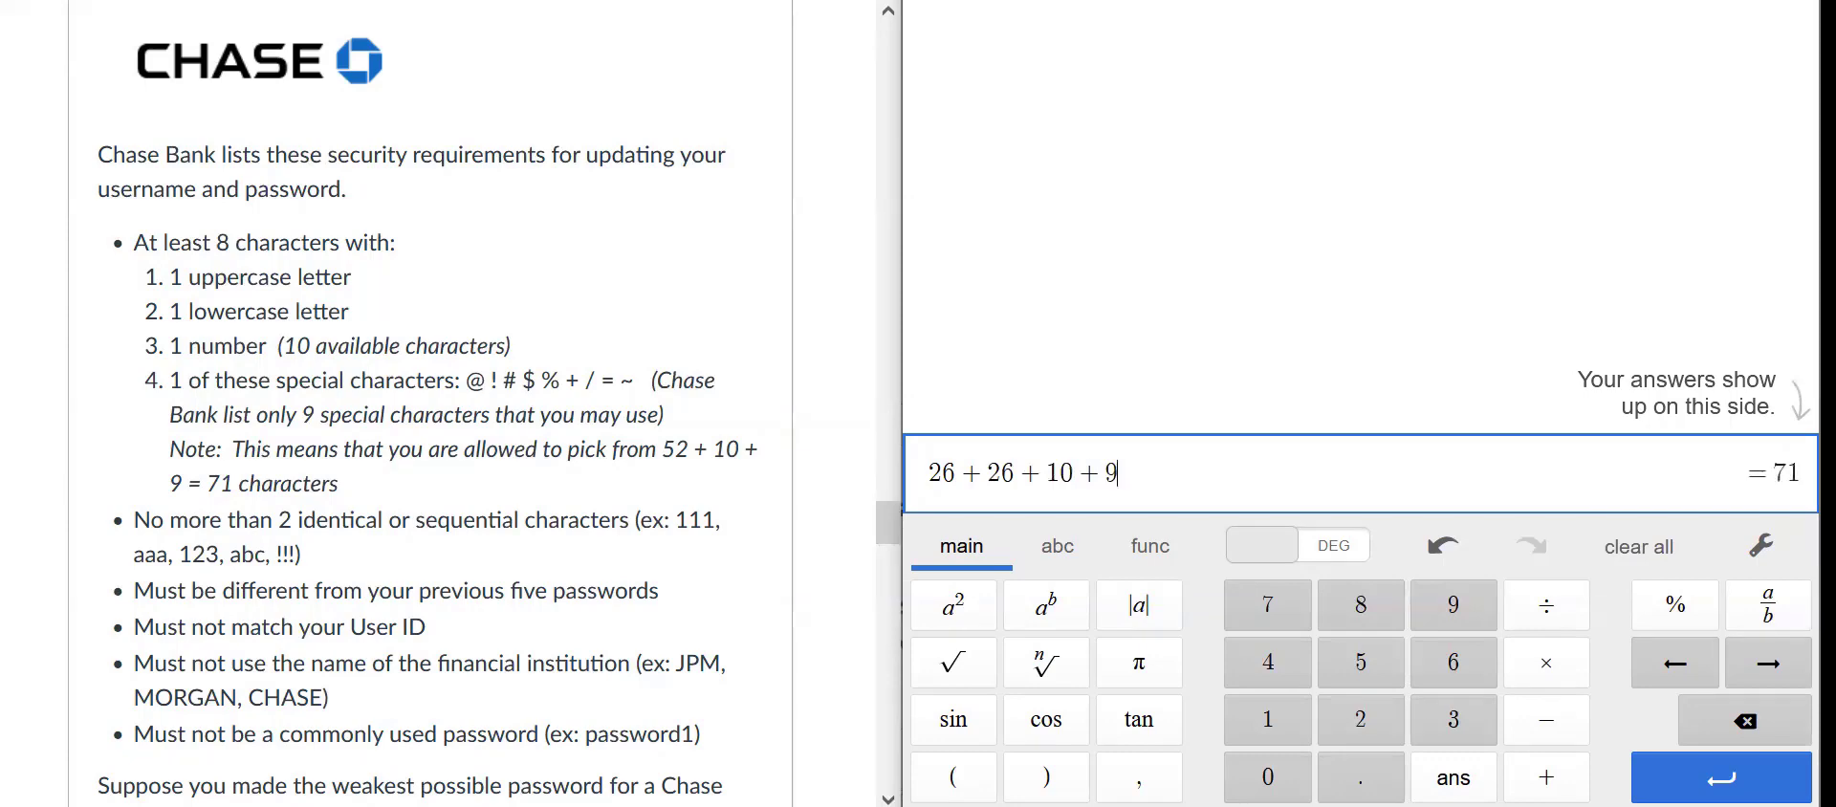
pyautogui.press('Return')
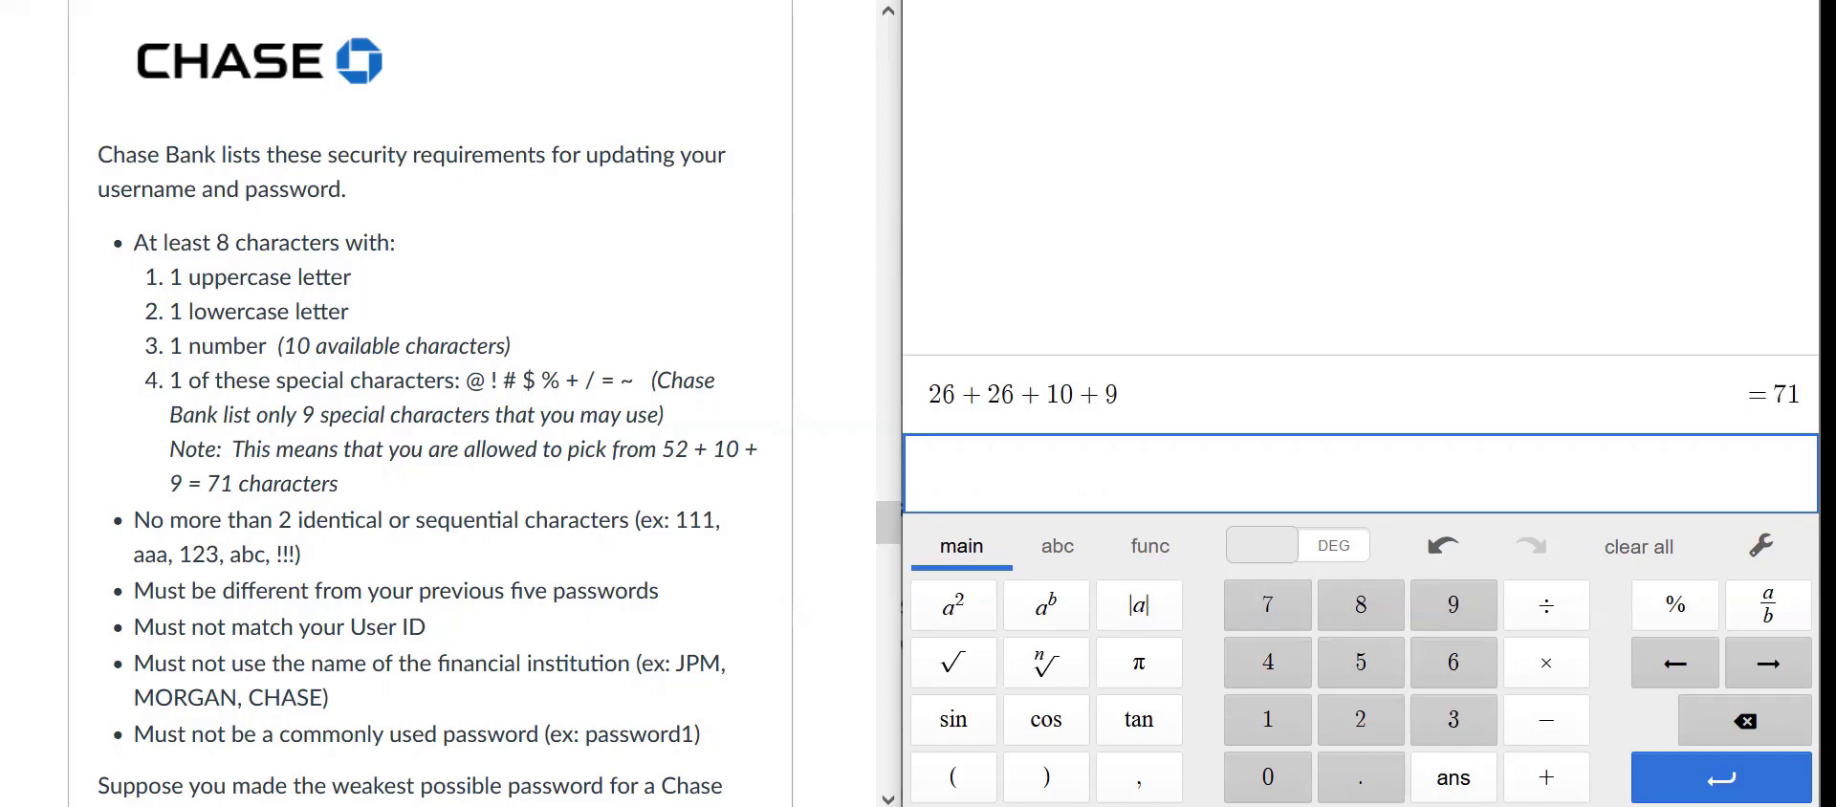
# Step: Write an eight-character sample password mixing numbers, upper- and lowercase letters and a special character on its own calculator line
pyautogui.write('T_5')
pyautogui.press('BackSpace')
pyautogui.click(927, 472)
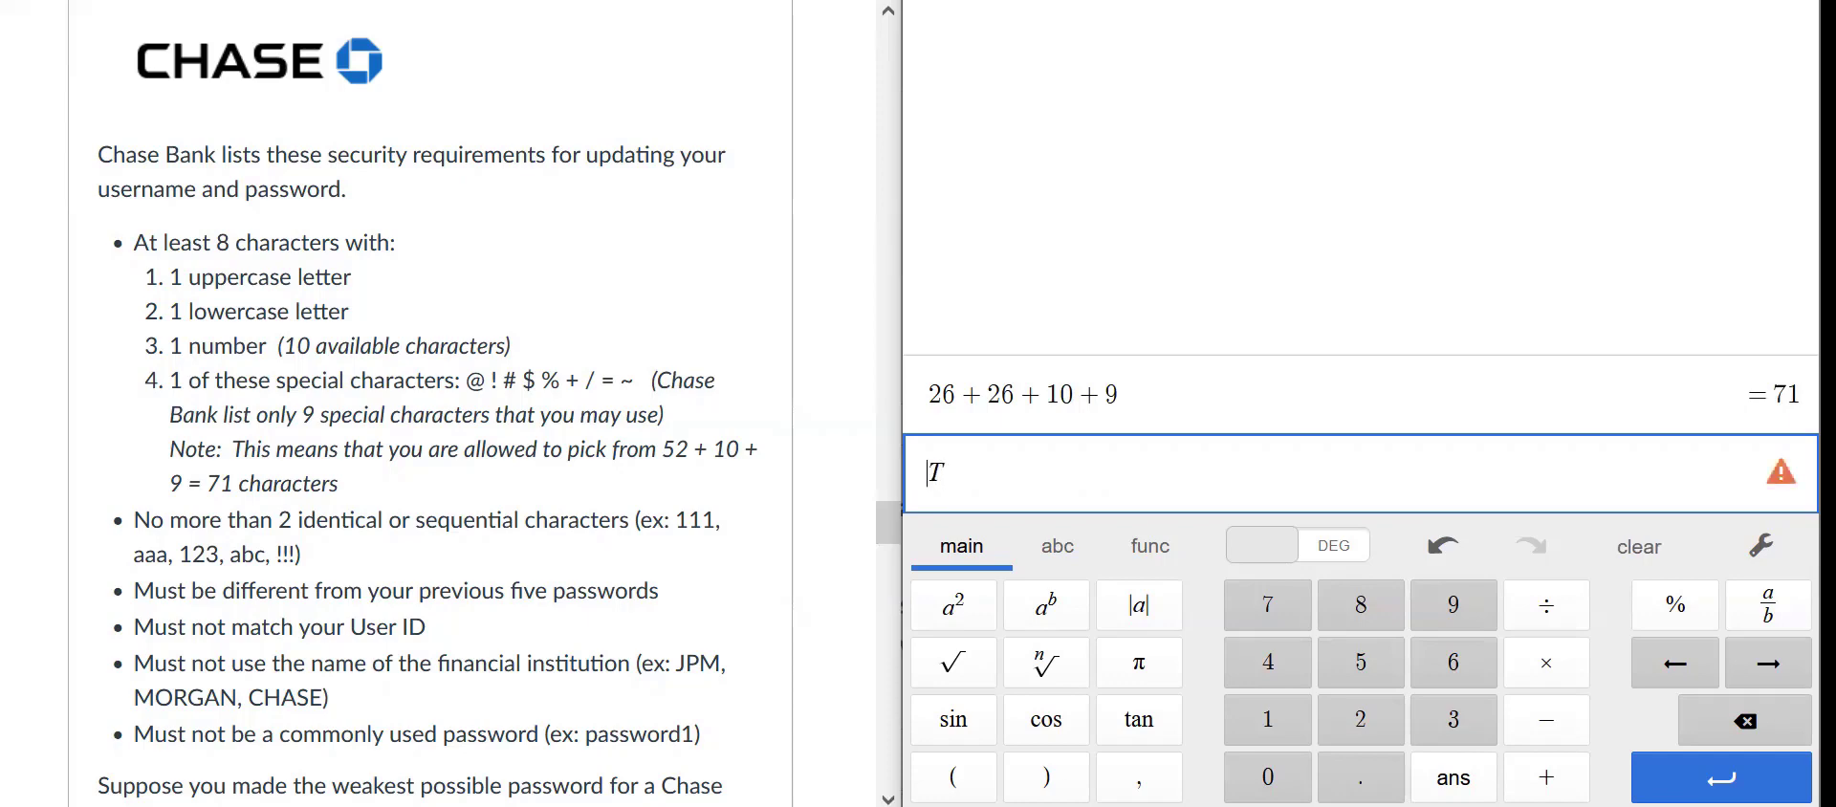
pyautogui.write('32Tg&')
pyautogui.press('BackSpace')
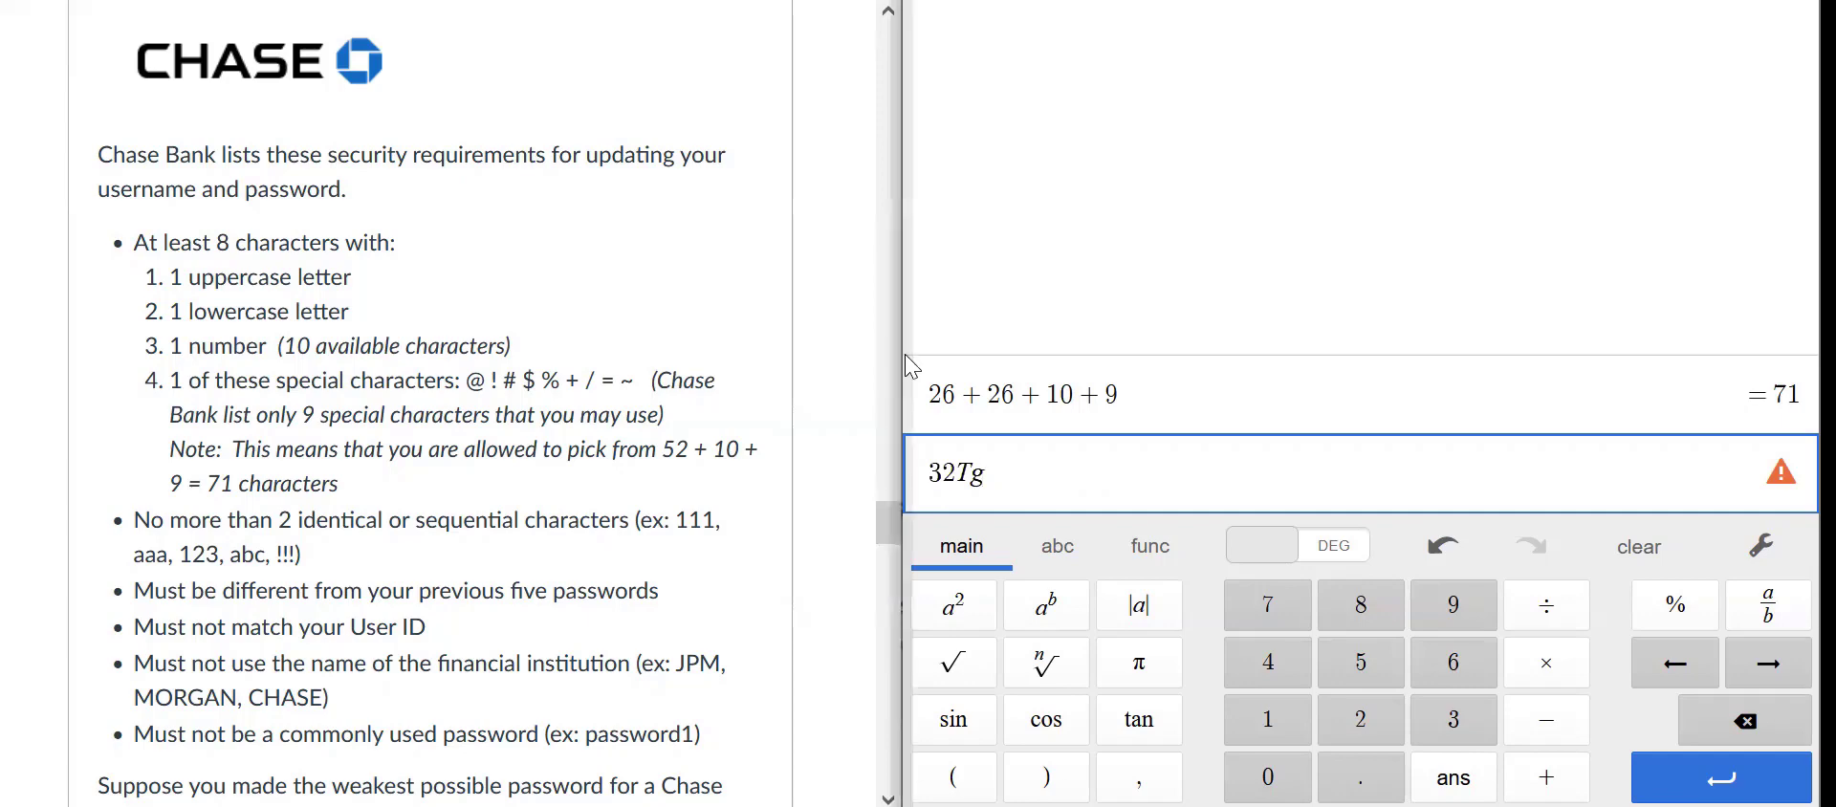
pyautogui.write('!')
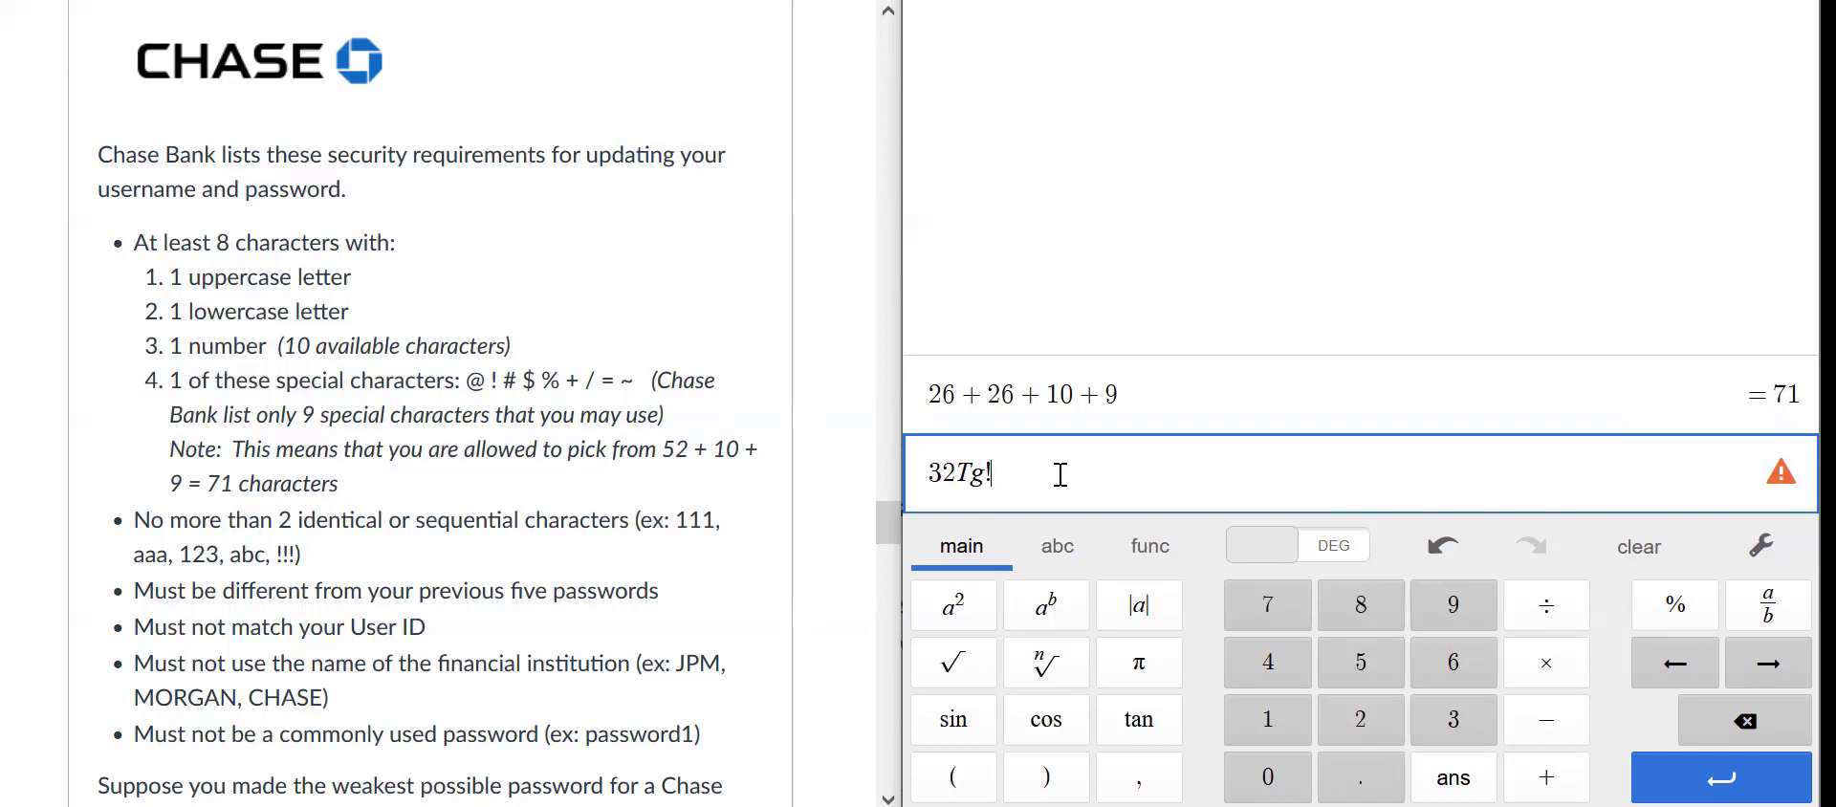
pyautogui.write('9% of')
pyautogui.press('BackSpace')
pyautogui.write('dW')
pyautogui.moveTo(930, 474); pyautogui.dragTo(1043, 497)
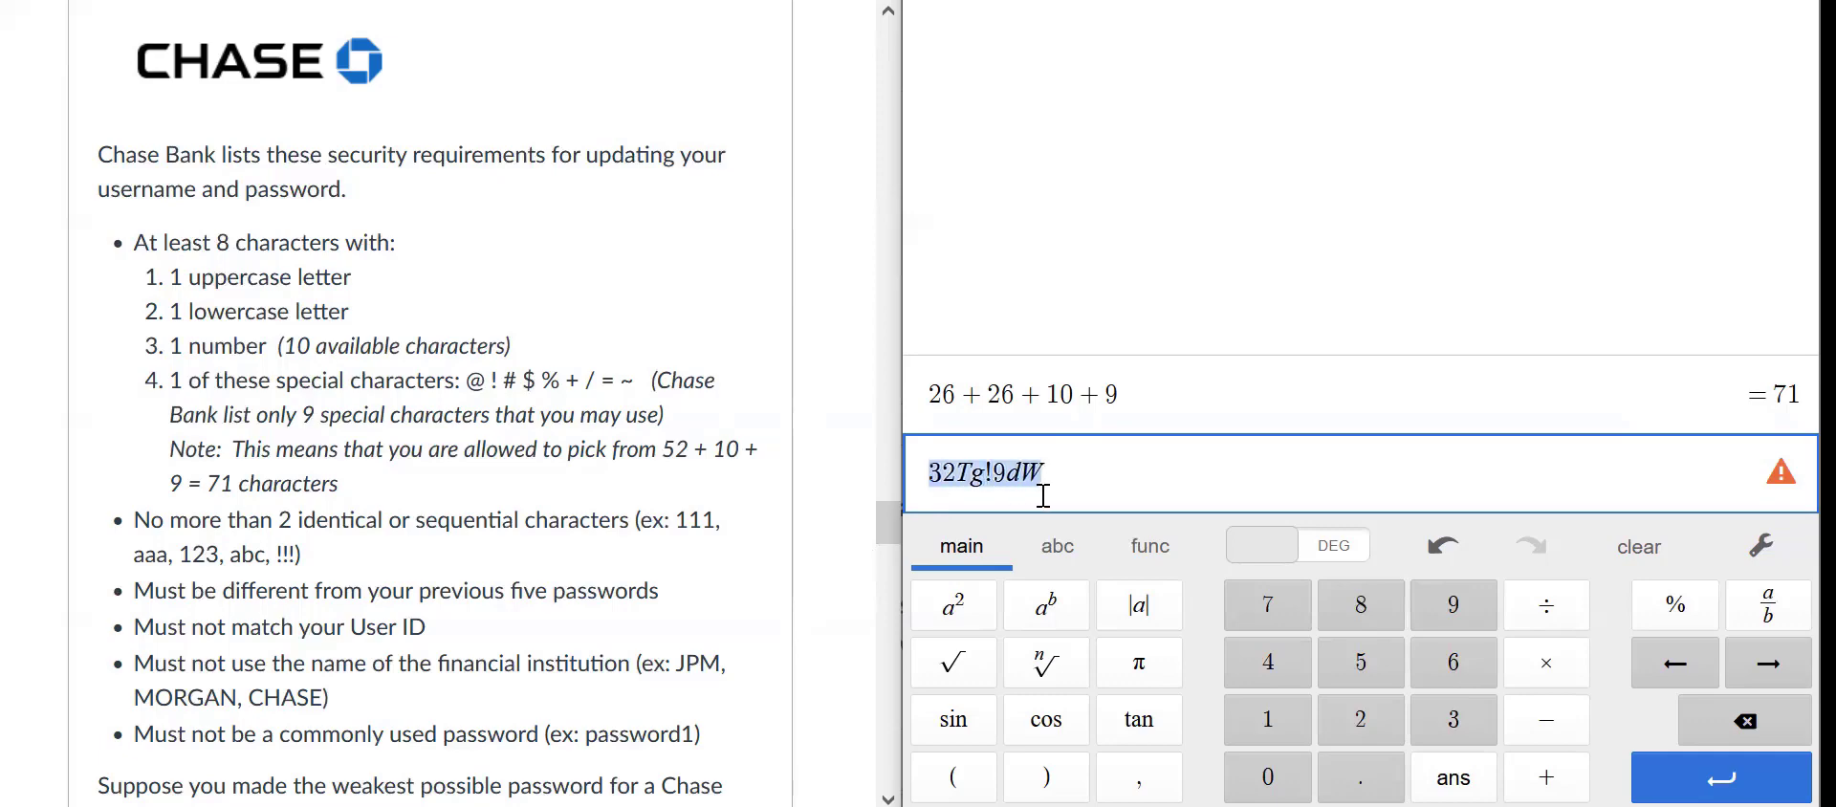
pyautogui.click(1111, 467)
pyautogui.press('Return')
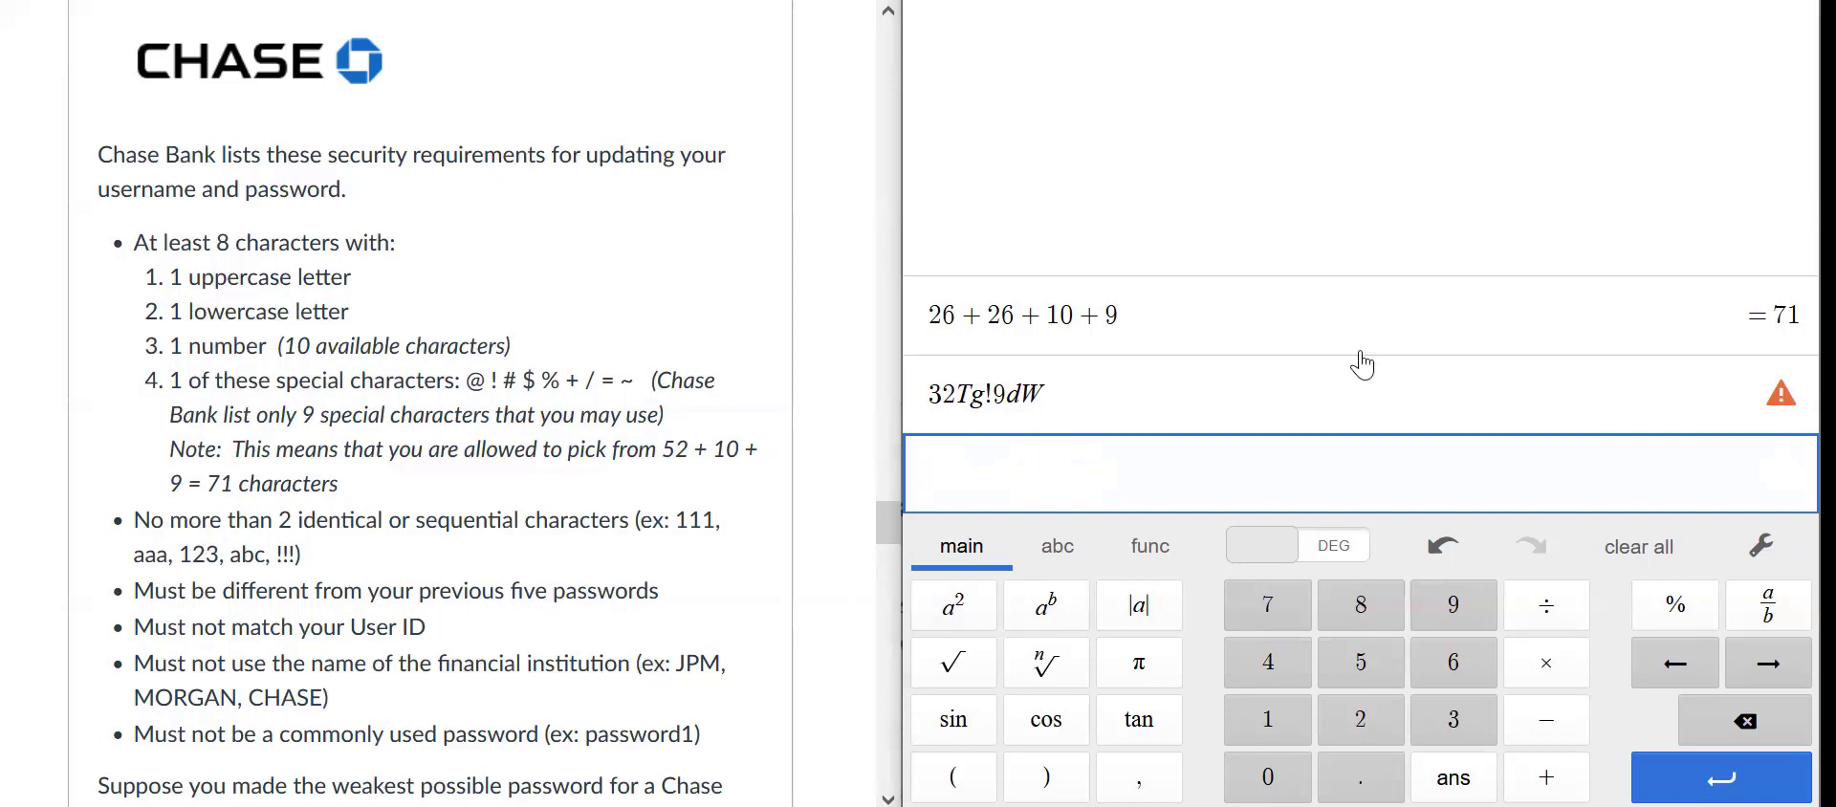
# Step: Enter 71 on its own line as the number of choices for a single character
pyautogui.write('71')
pyautogui.press('Return')
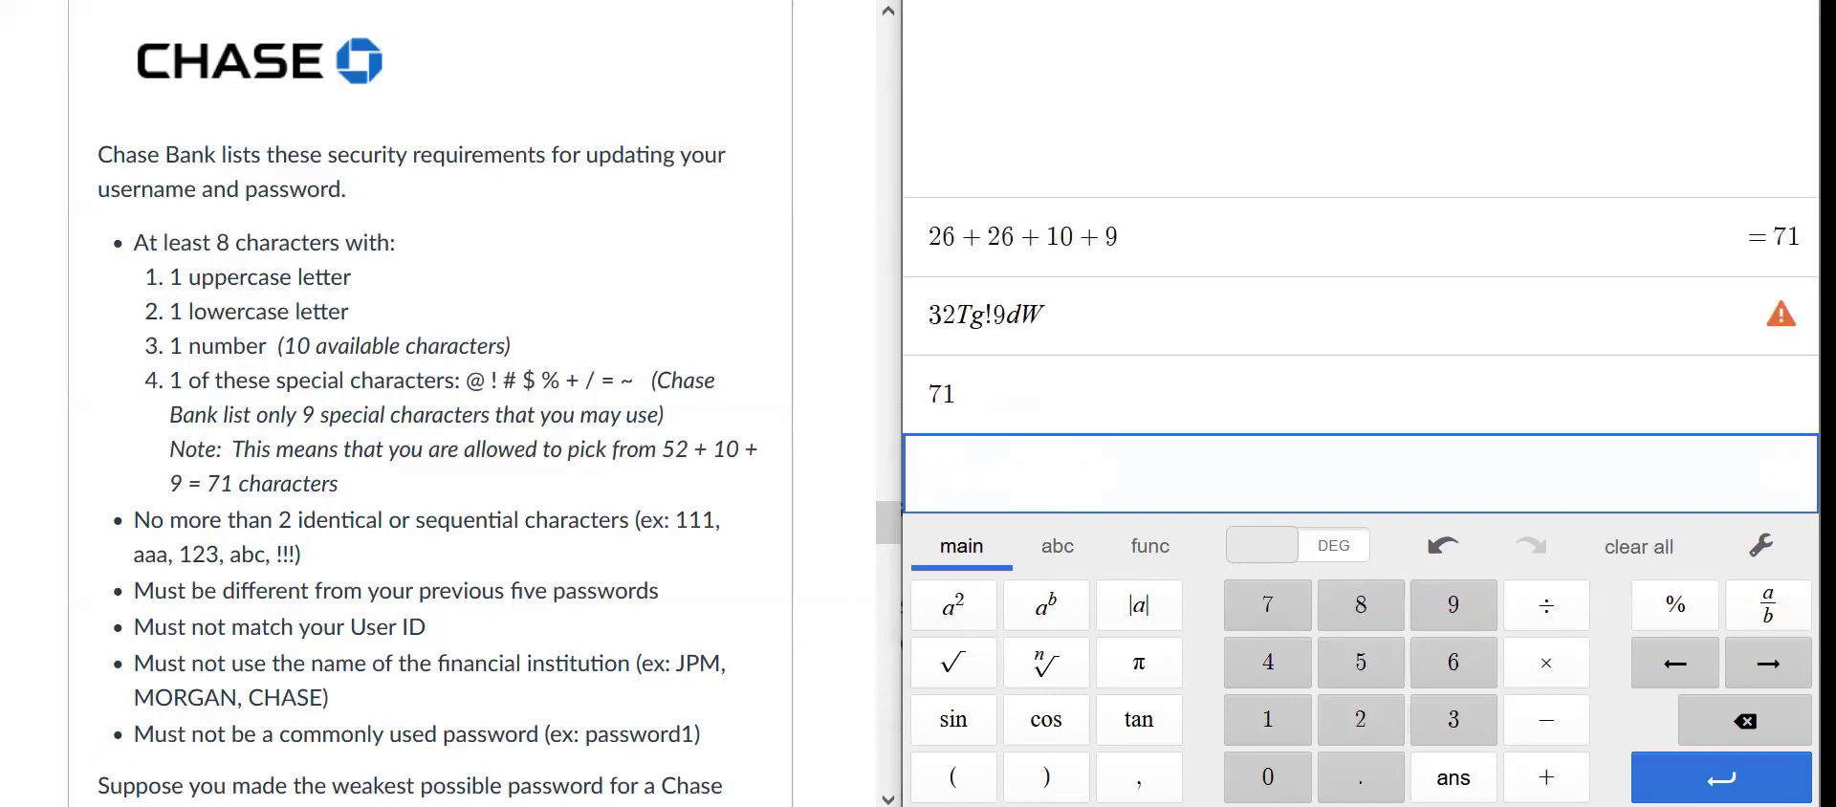
pyautogui.write('fR')
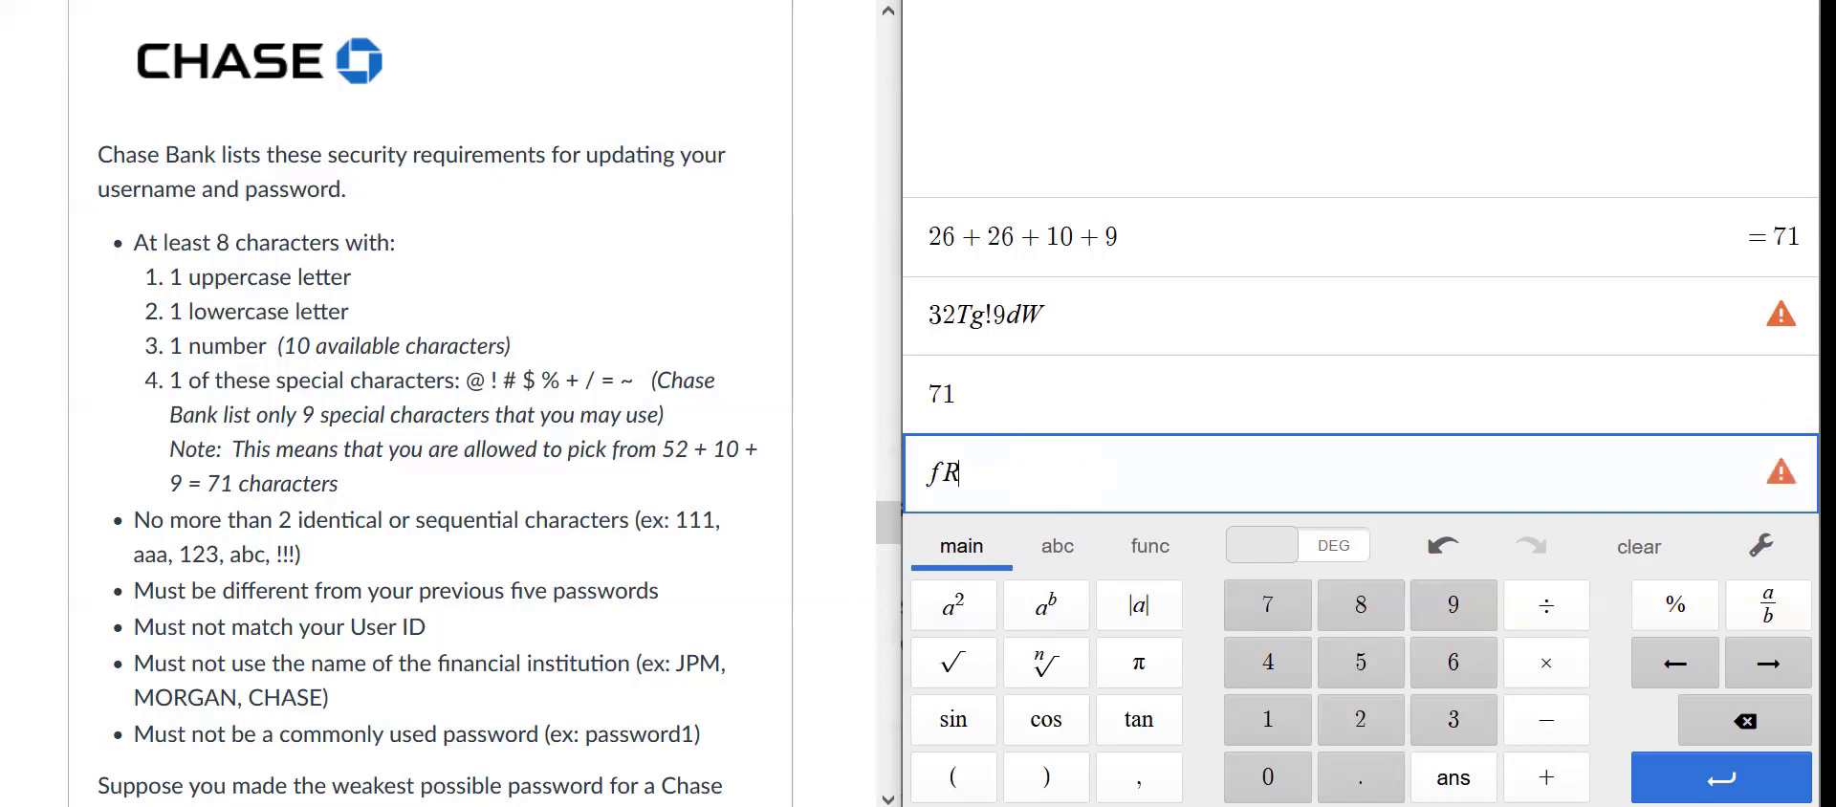
pyautogui.press('BackSpace')
pyautogui.press('BackSpace')
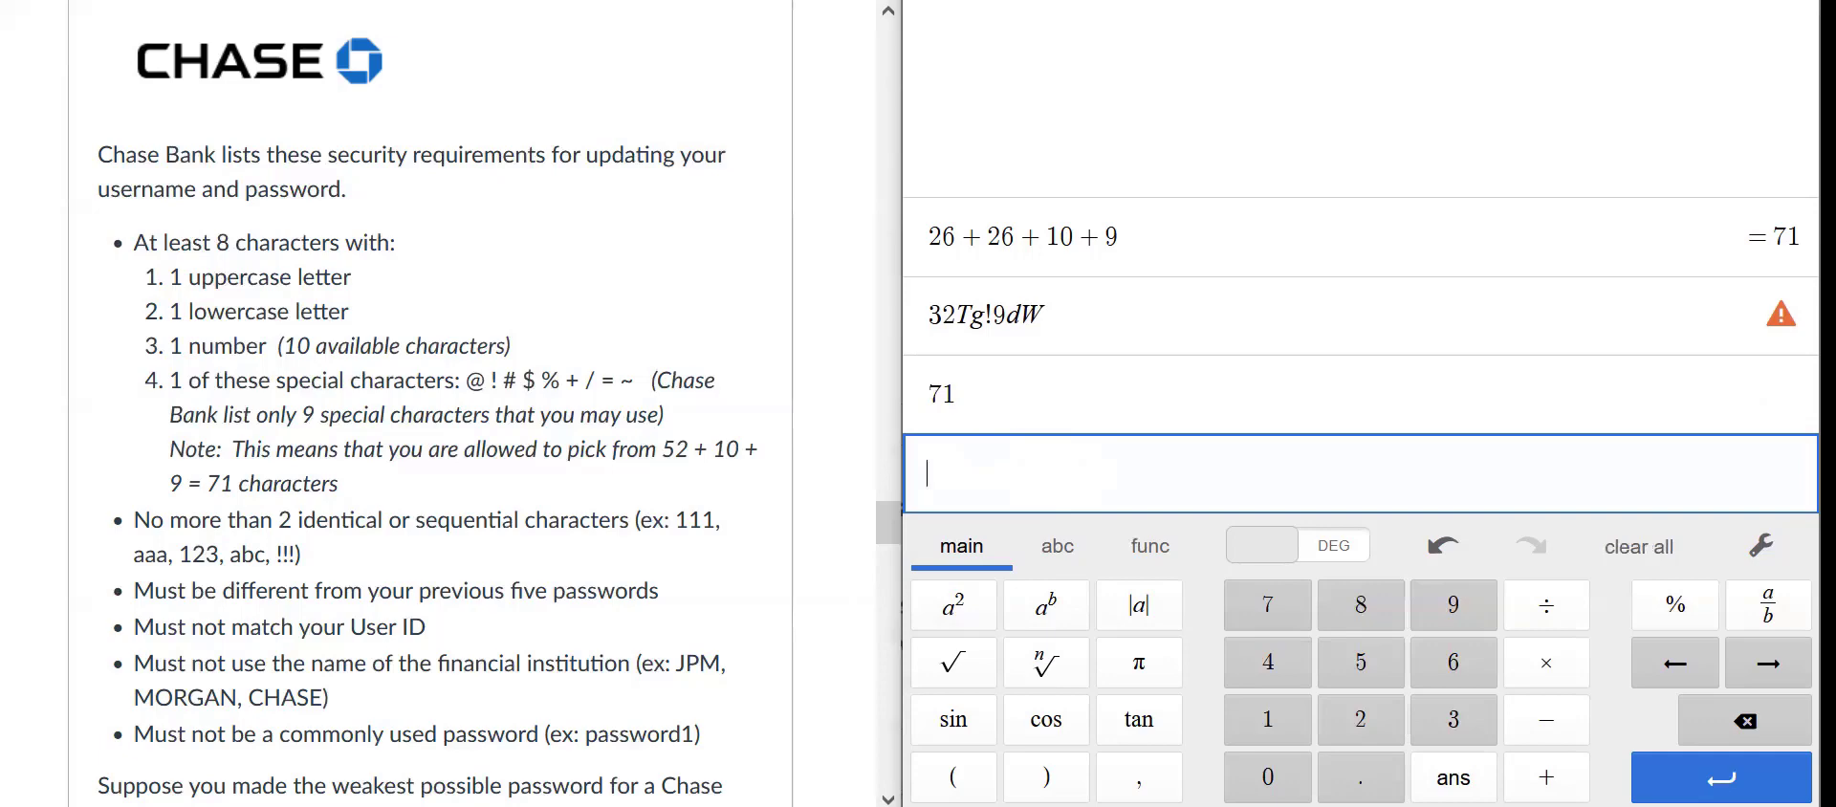
# Step: Multiply 71 by 71 to count two-character passwords, highlight the product, and commit the line
pyautogui.write('71')
pyautogui.write('*')
pyautogui.write('71')
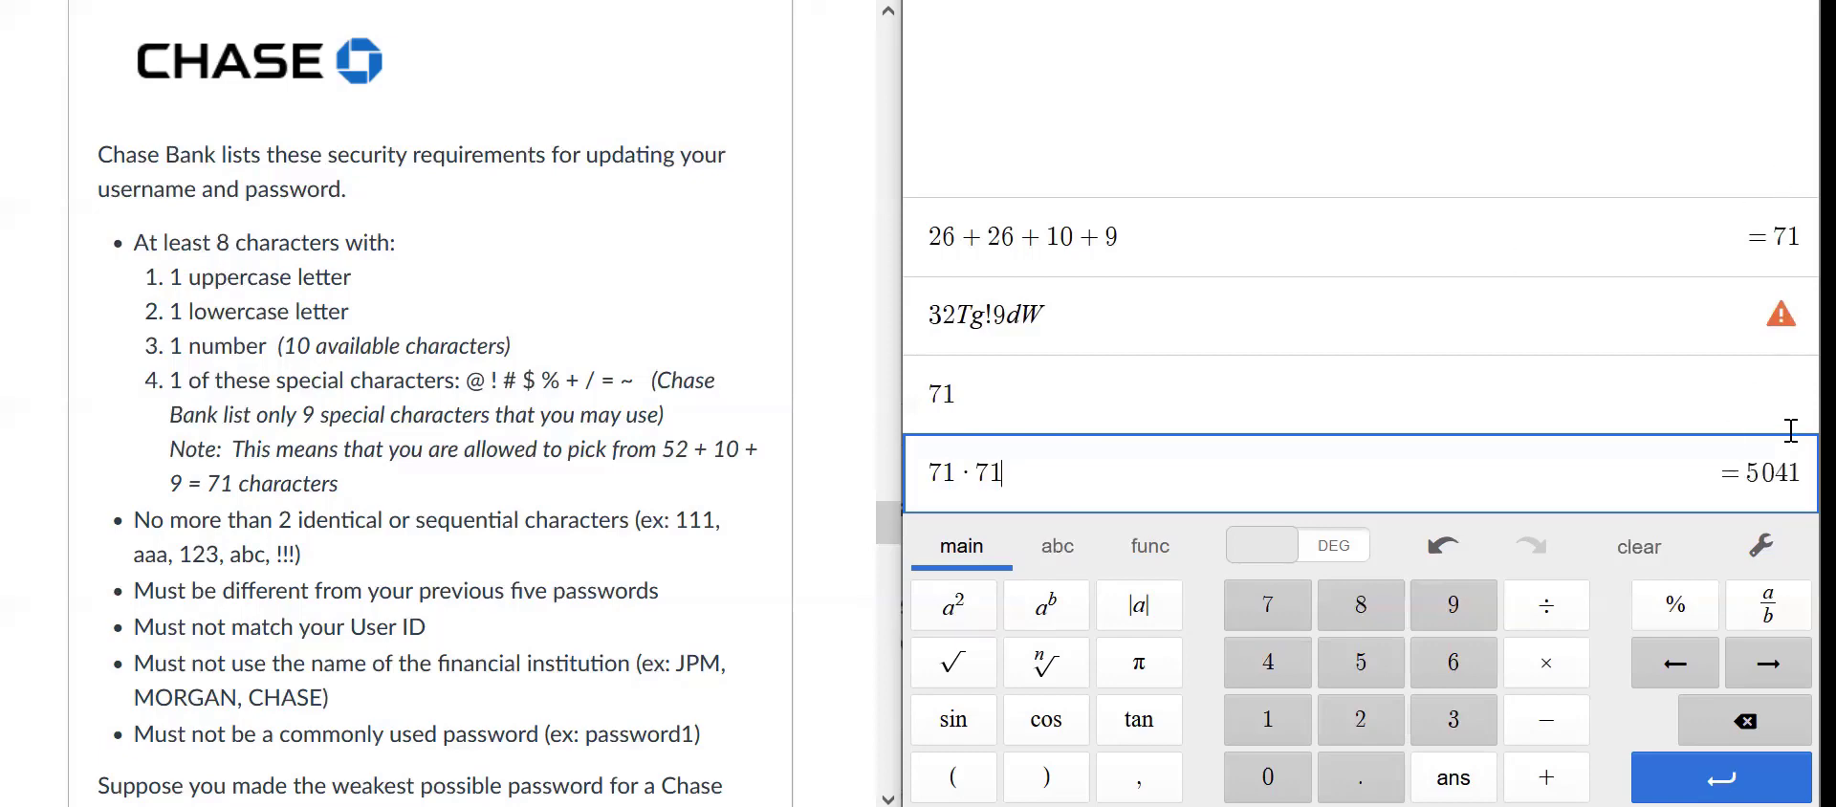
pyautogui.moveTo(1750, 473); pyautogui.dragTo(1802, 475)
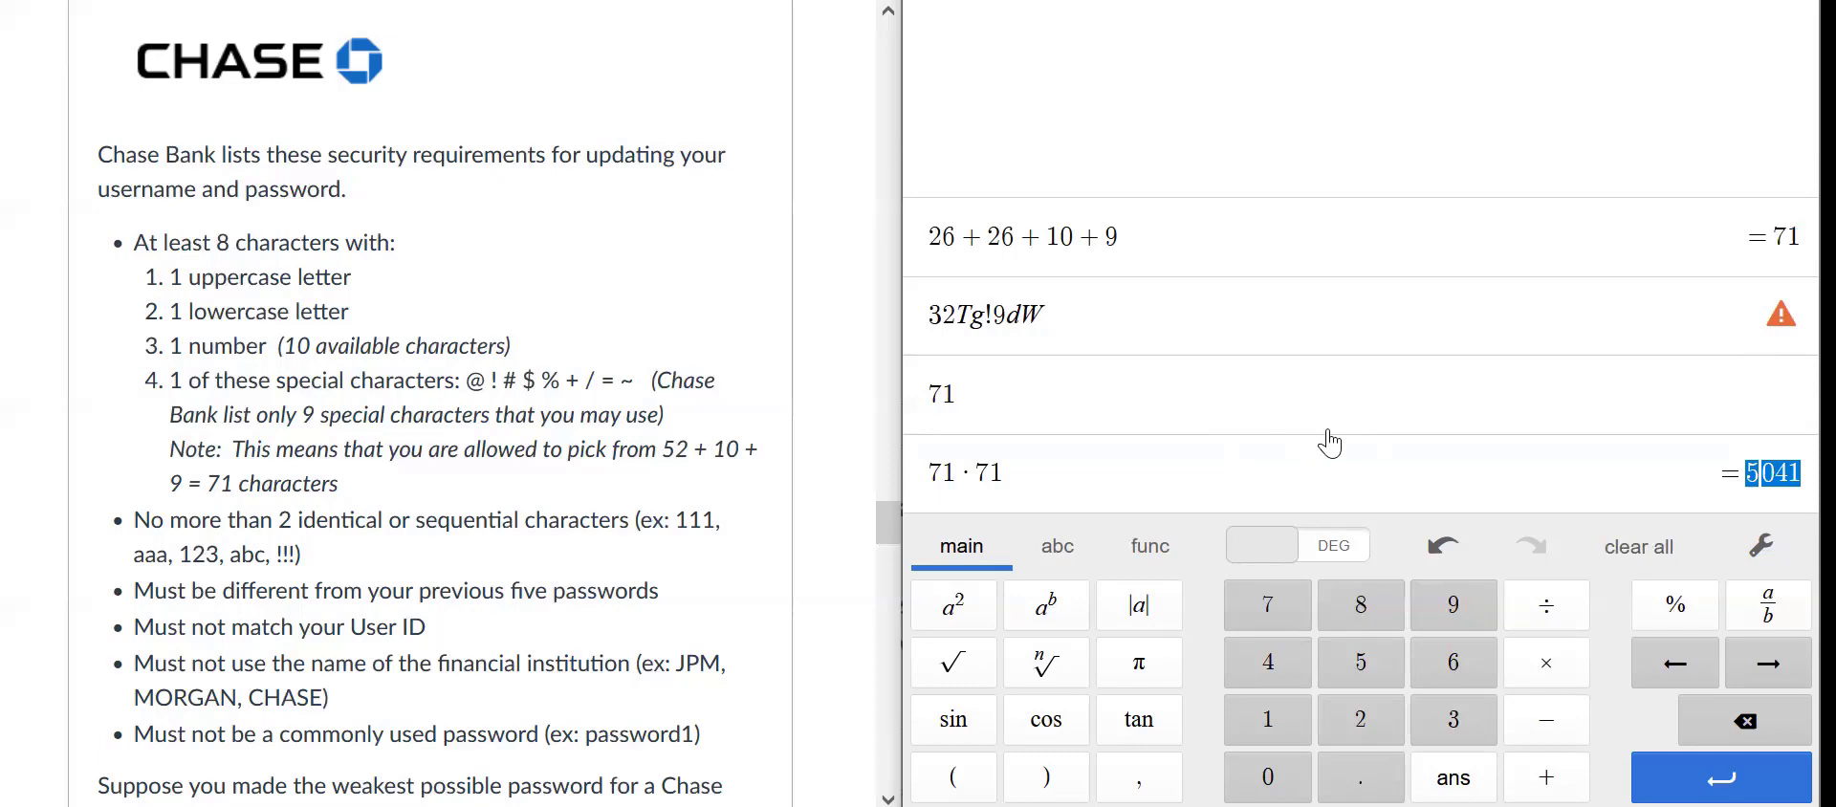
pyautogui.click(1076, 473)
pyautogui.press('Return')
# Step: Calculate 71 · 71 · 71 for three-character passwords, highlight the product's thousands, and commit the line
pyautogui.write('71')
pyautogui.write('*71')
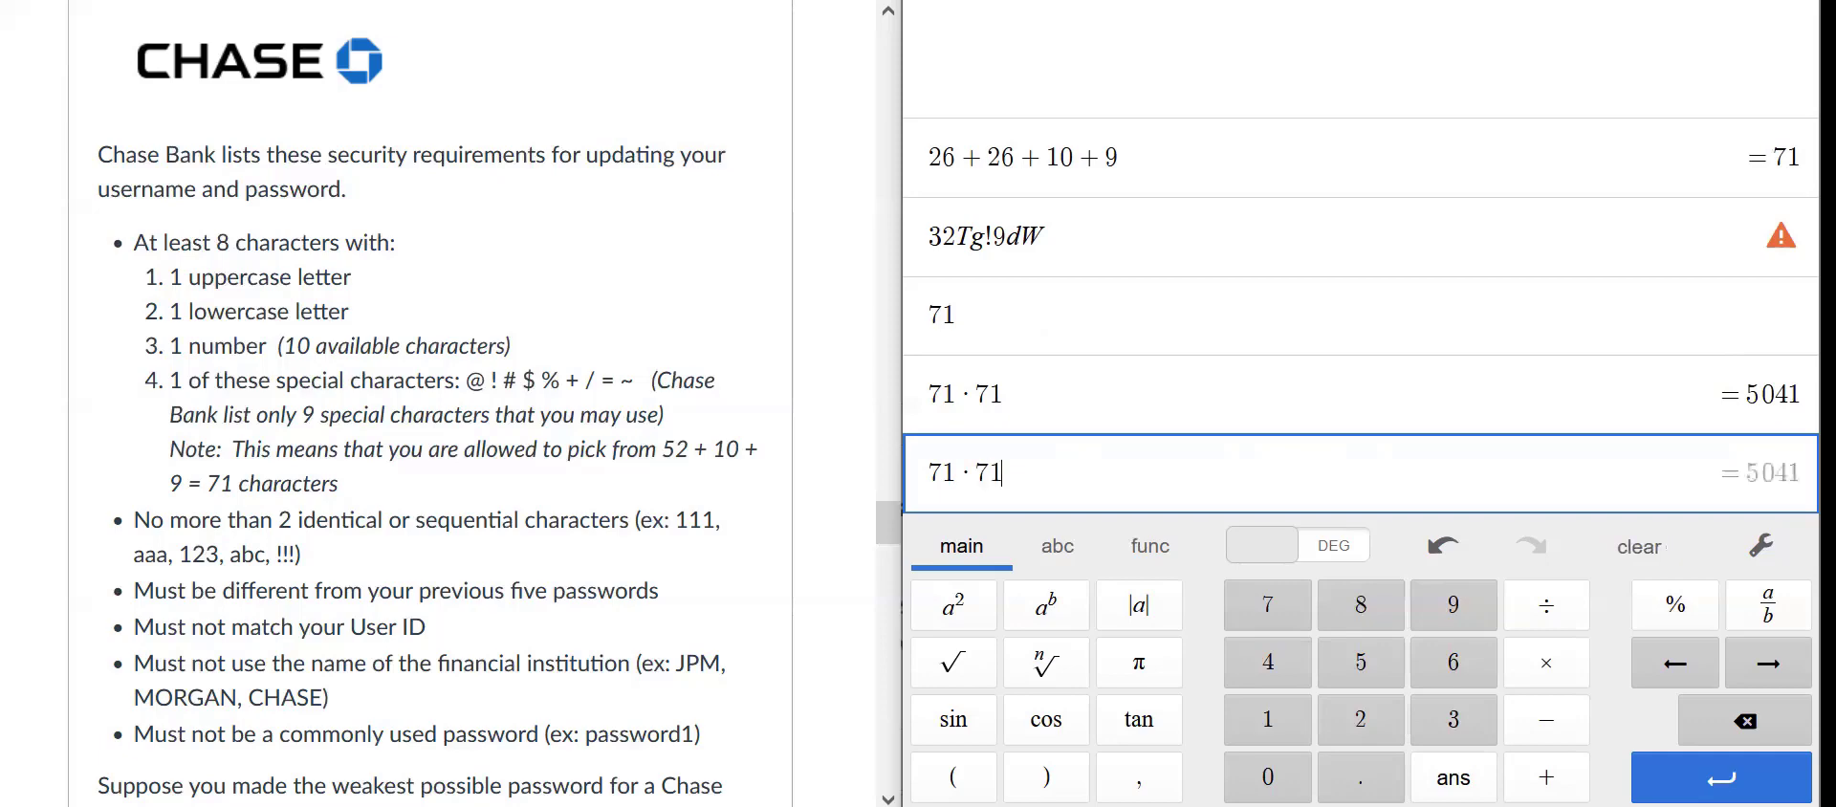
pyautogui.write('*71')
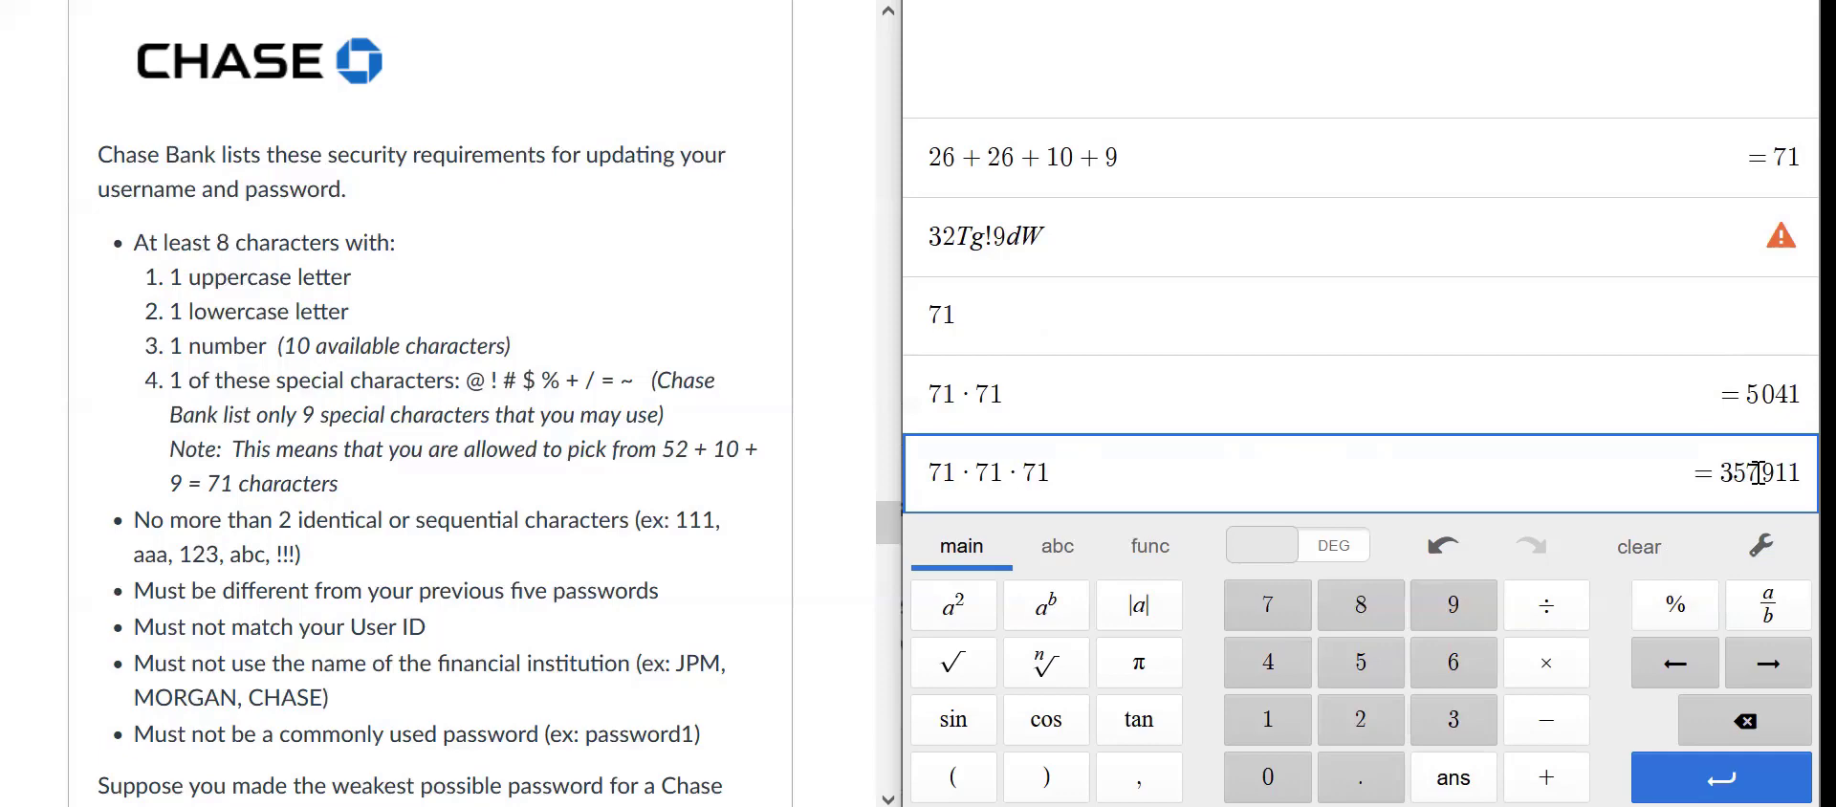
pyautogui.moveTo(1722, 478); pyautogui.dragTo(1755, 480)
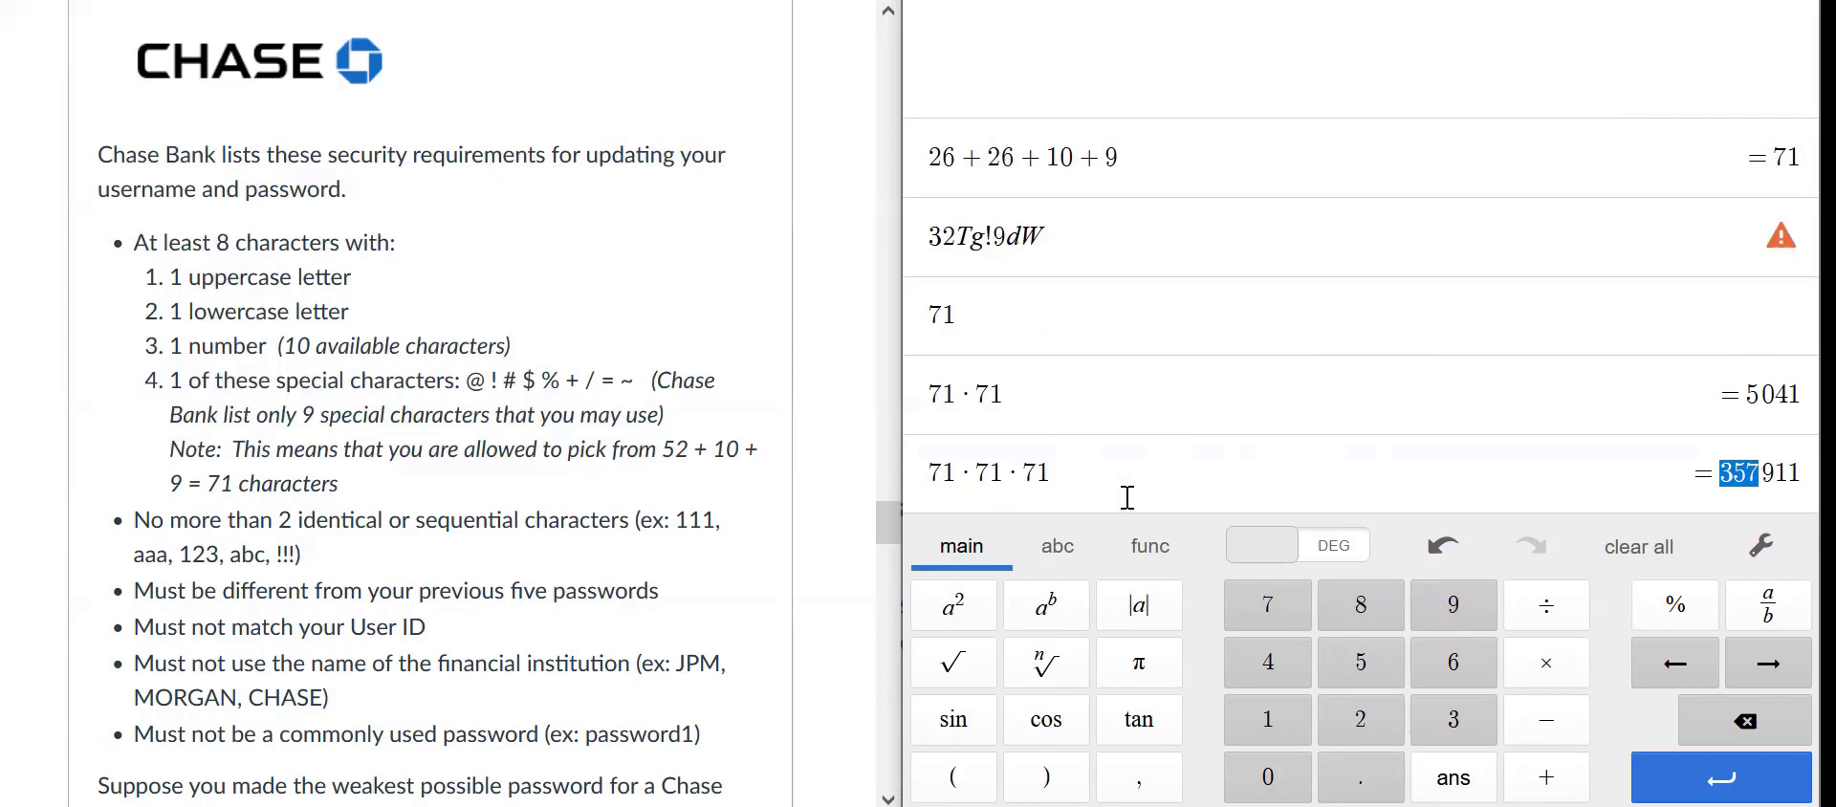
pyautogui.click(1129, 468)
pyautogui.press('Return')
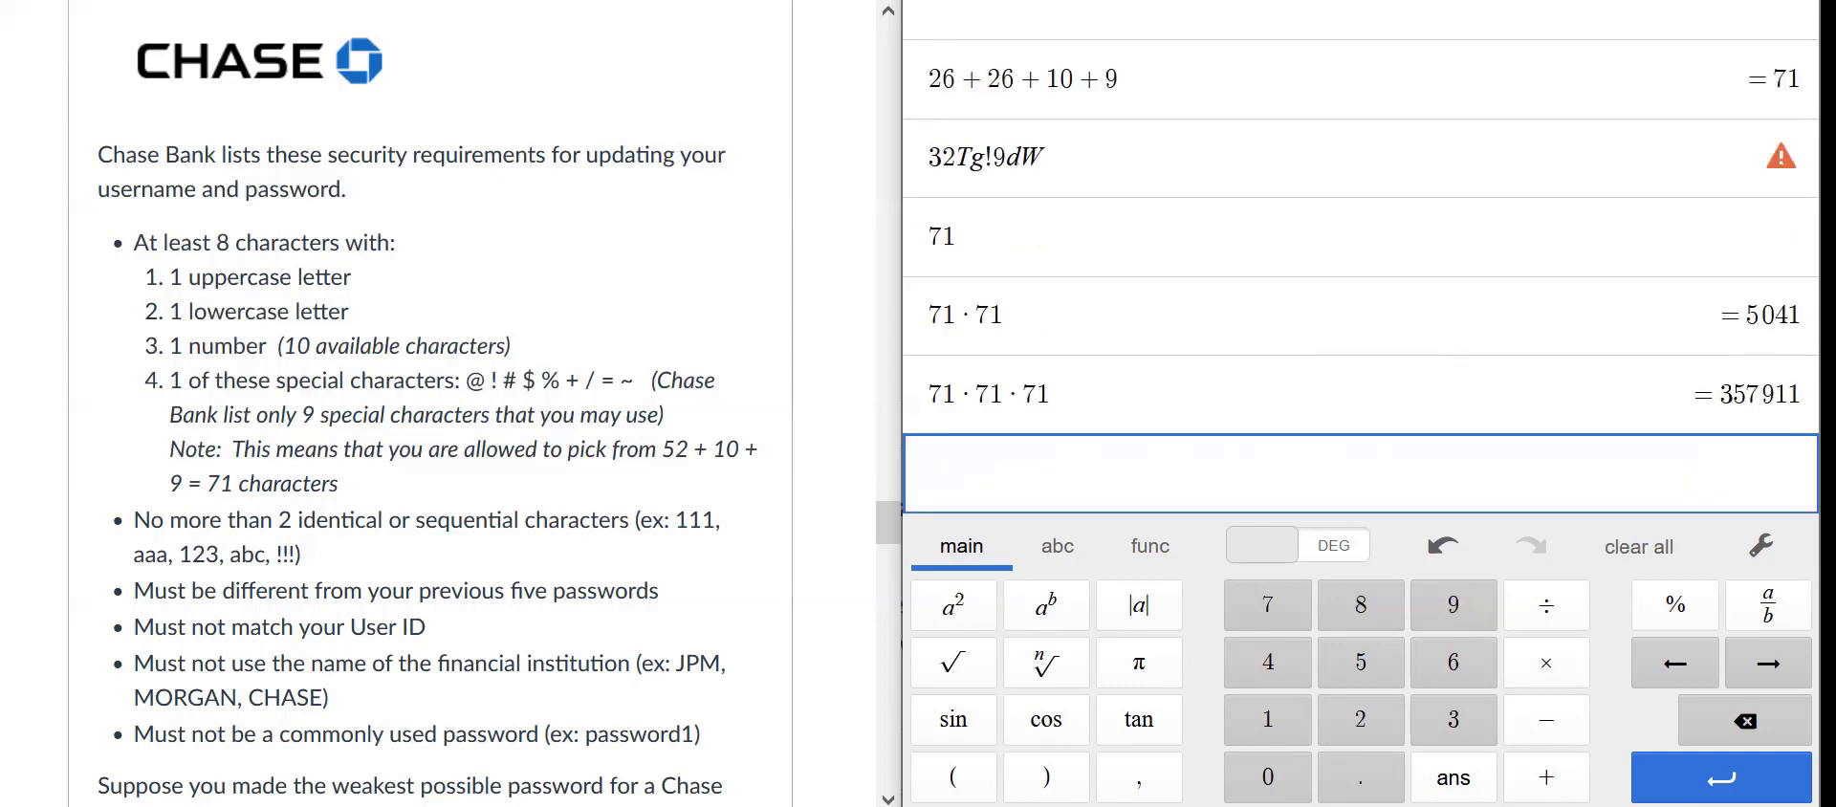
# Step: Calculate 71 to the power of 8 for eight-character passwords and commit the line
pyautogui.write('71')
pyautogui.press('BackSpace')
pyautogui.press('BackSpace')
pyautogui.write('71^')
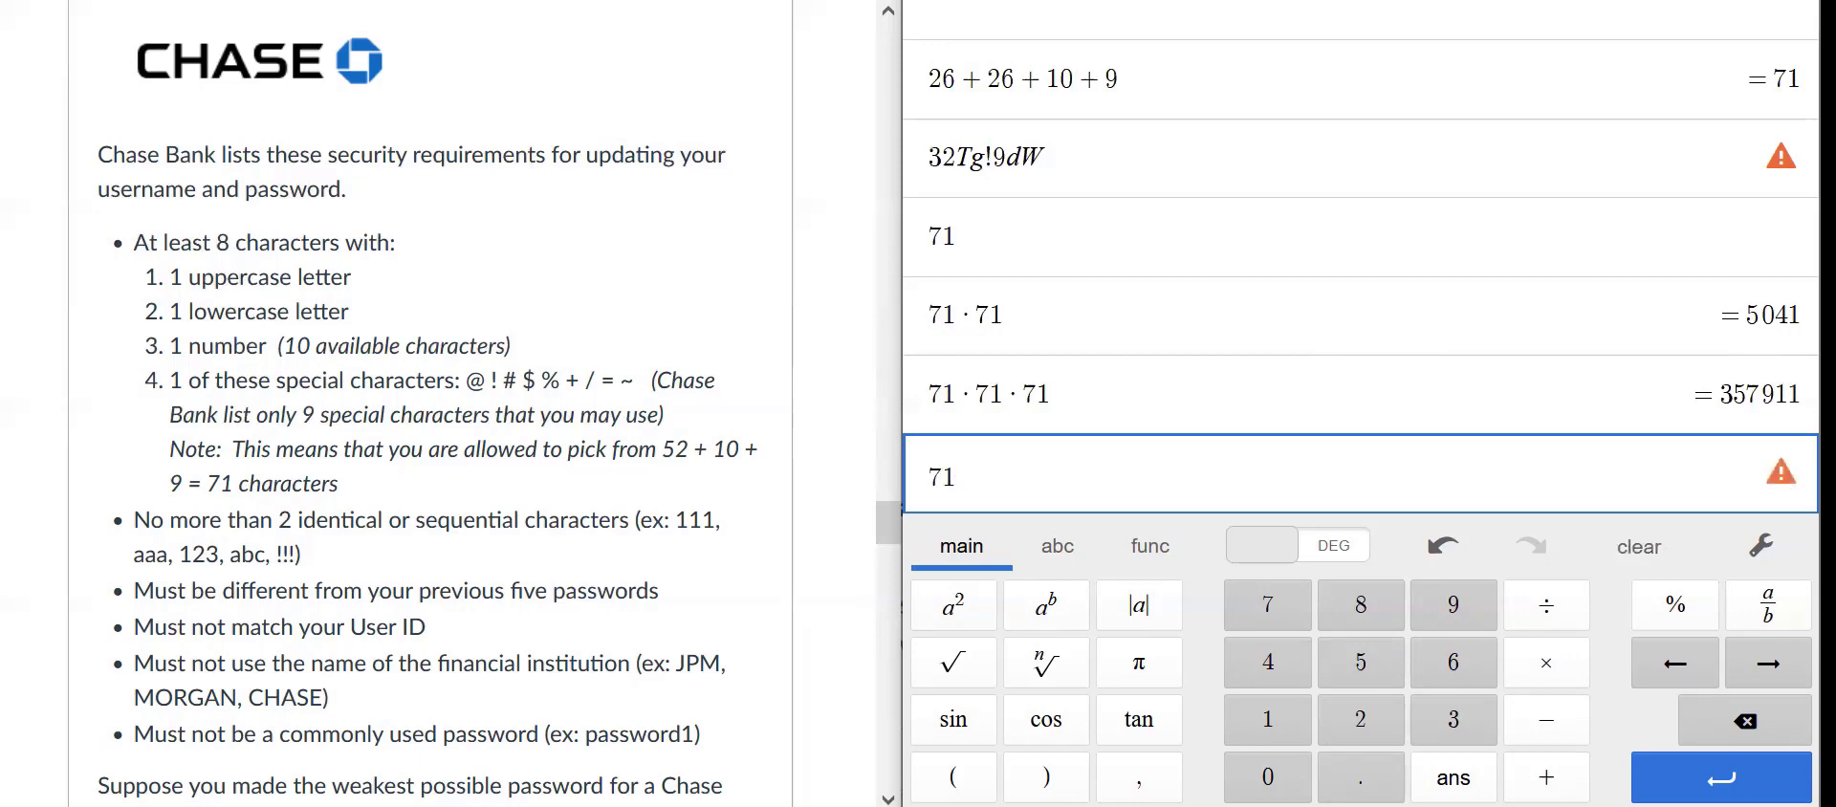
pyautogui.write('8')
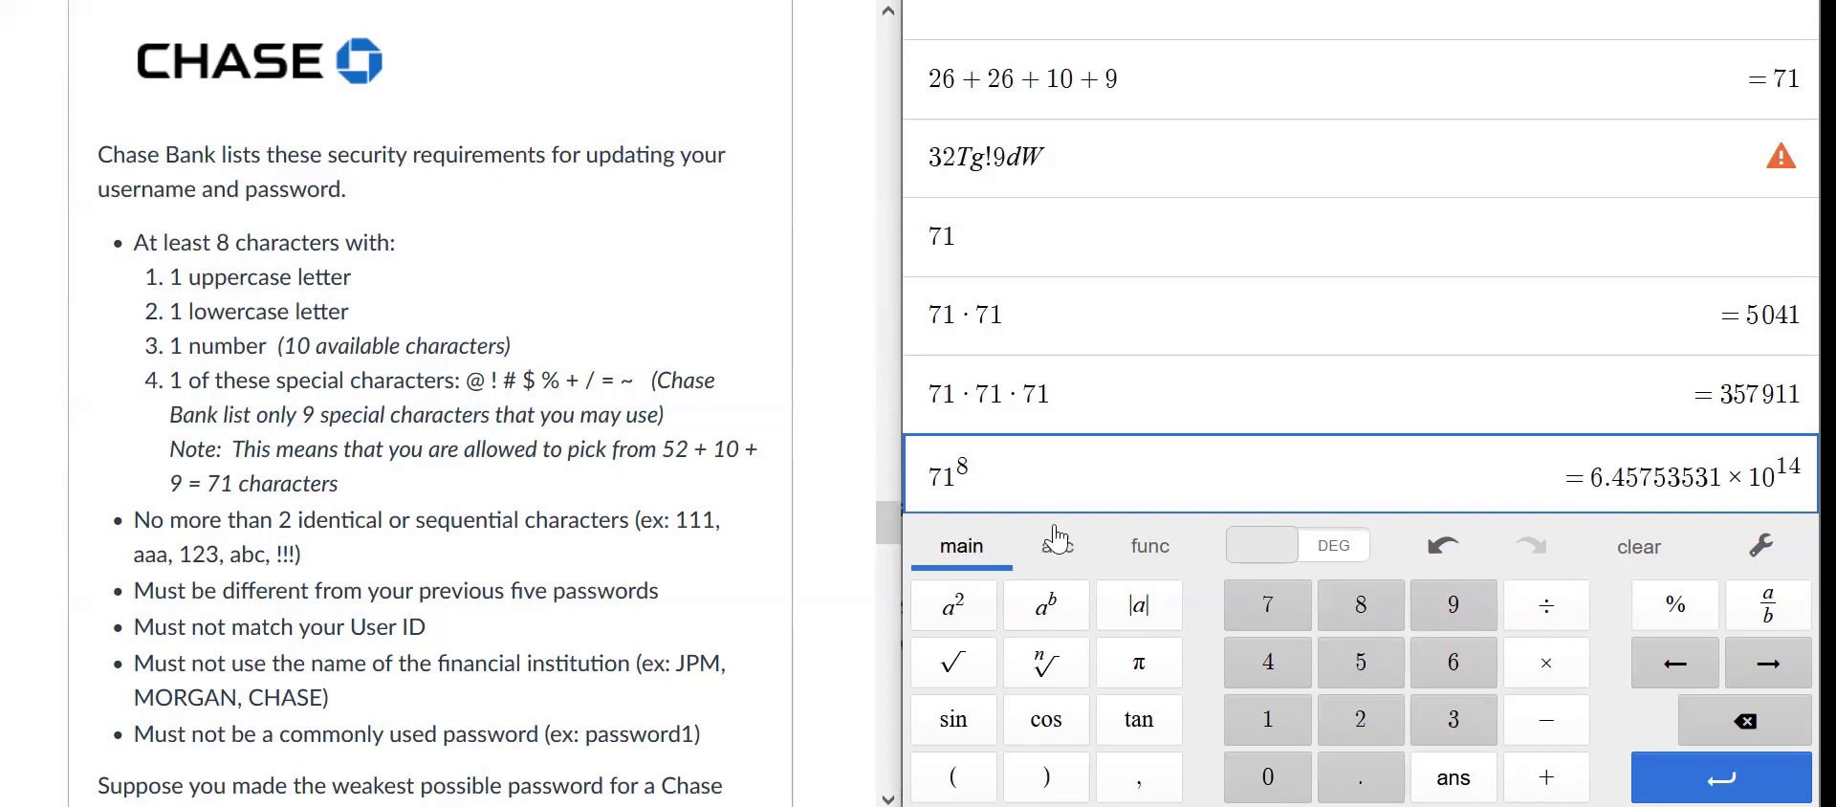
pyautogui.press('Return')
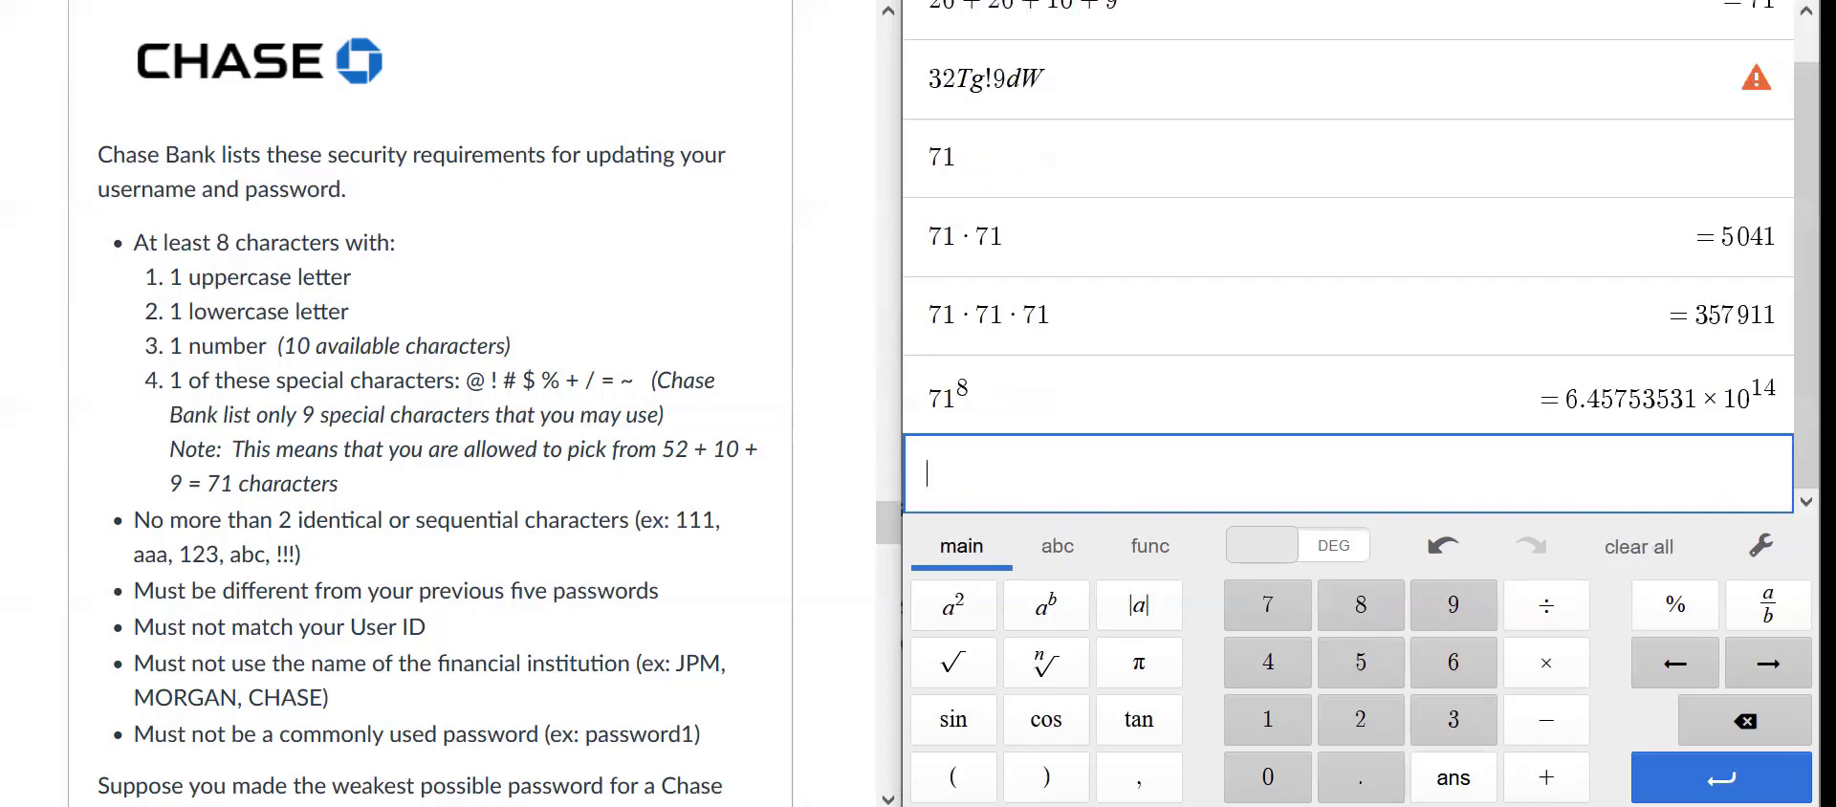
pyautogui.write('60000')
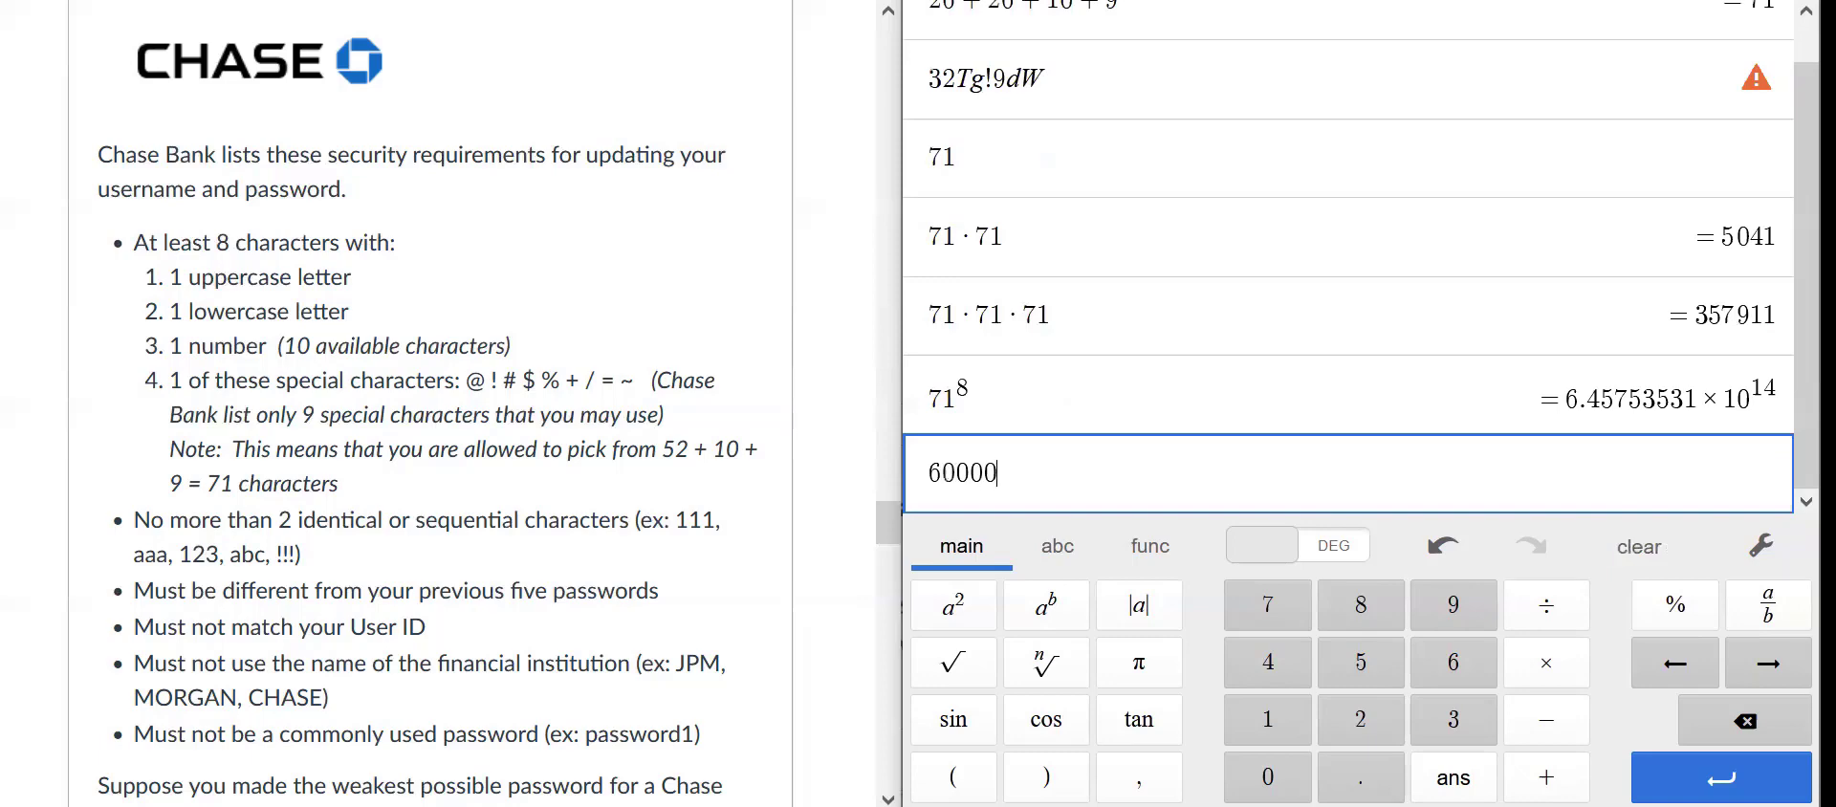
pyautogui.write('0000000000')
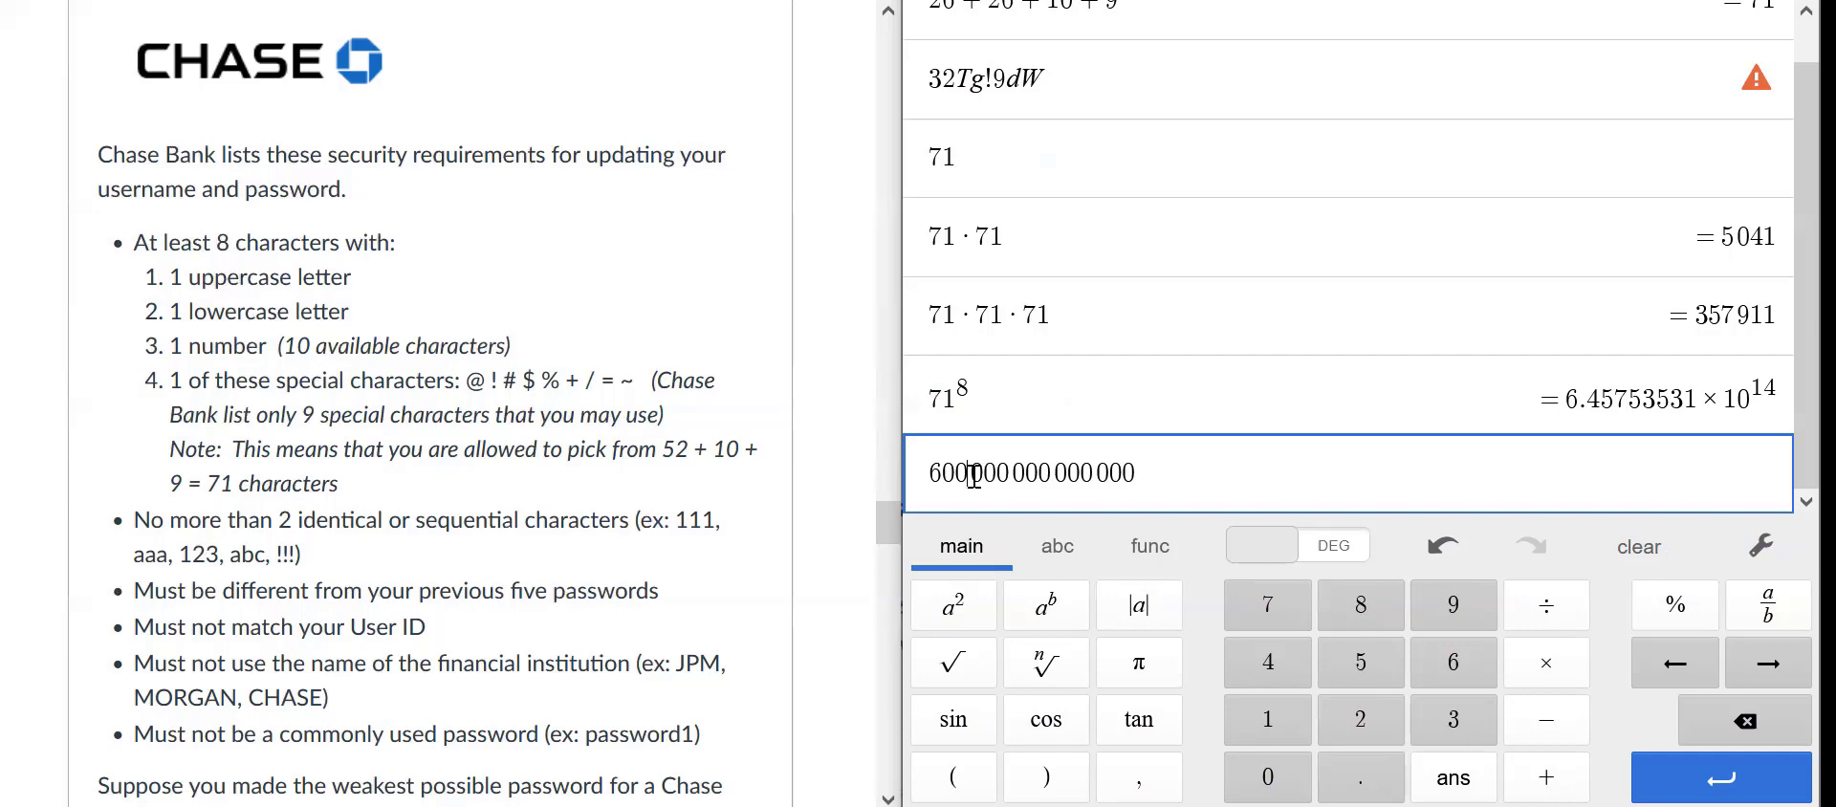
pyautogui.moveTo(970, 476); pyautogui.dragTo(1164, 475)
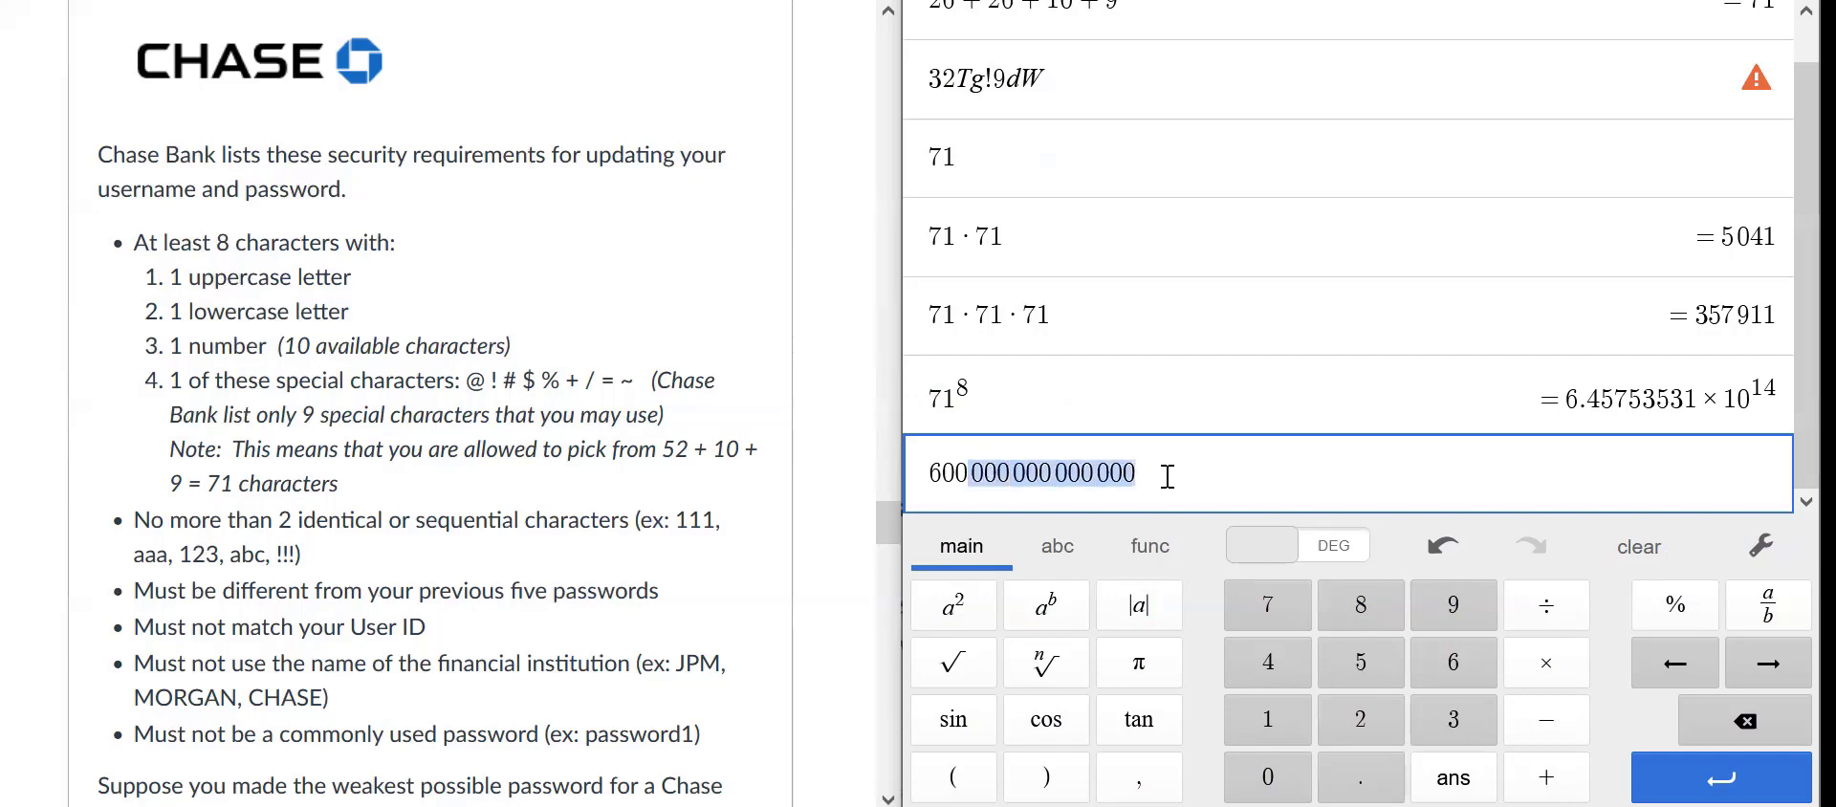
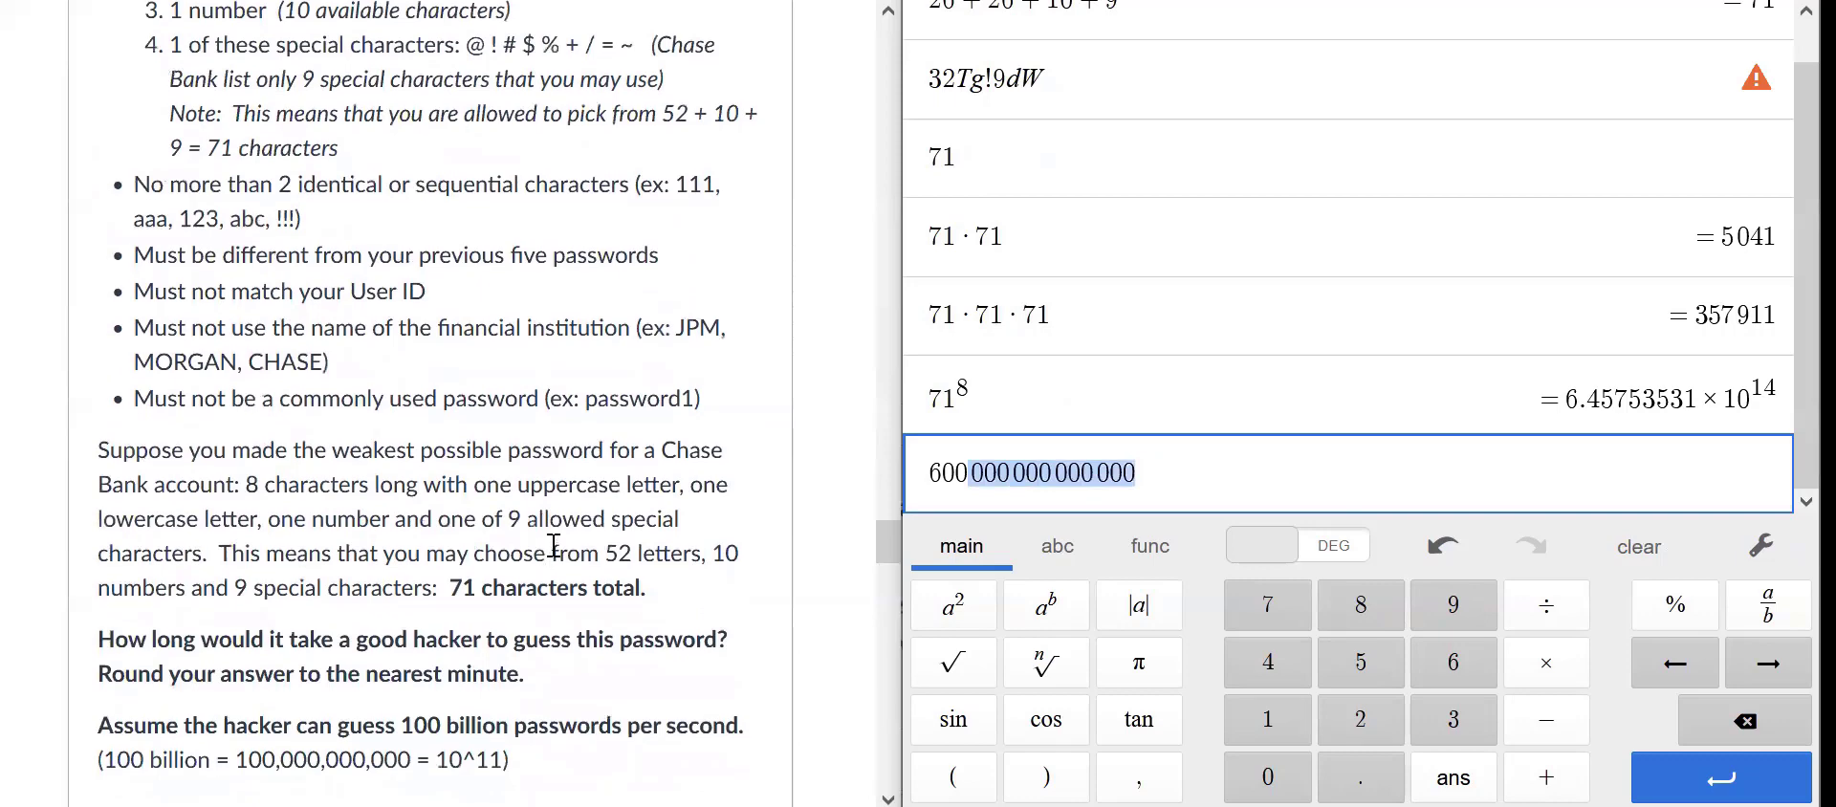
pyautogui.scroll(-1, 545, 561)
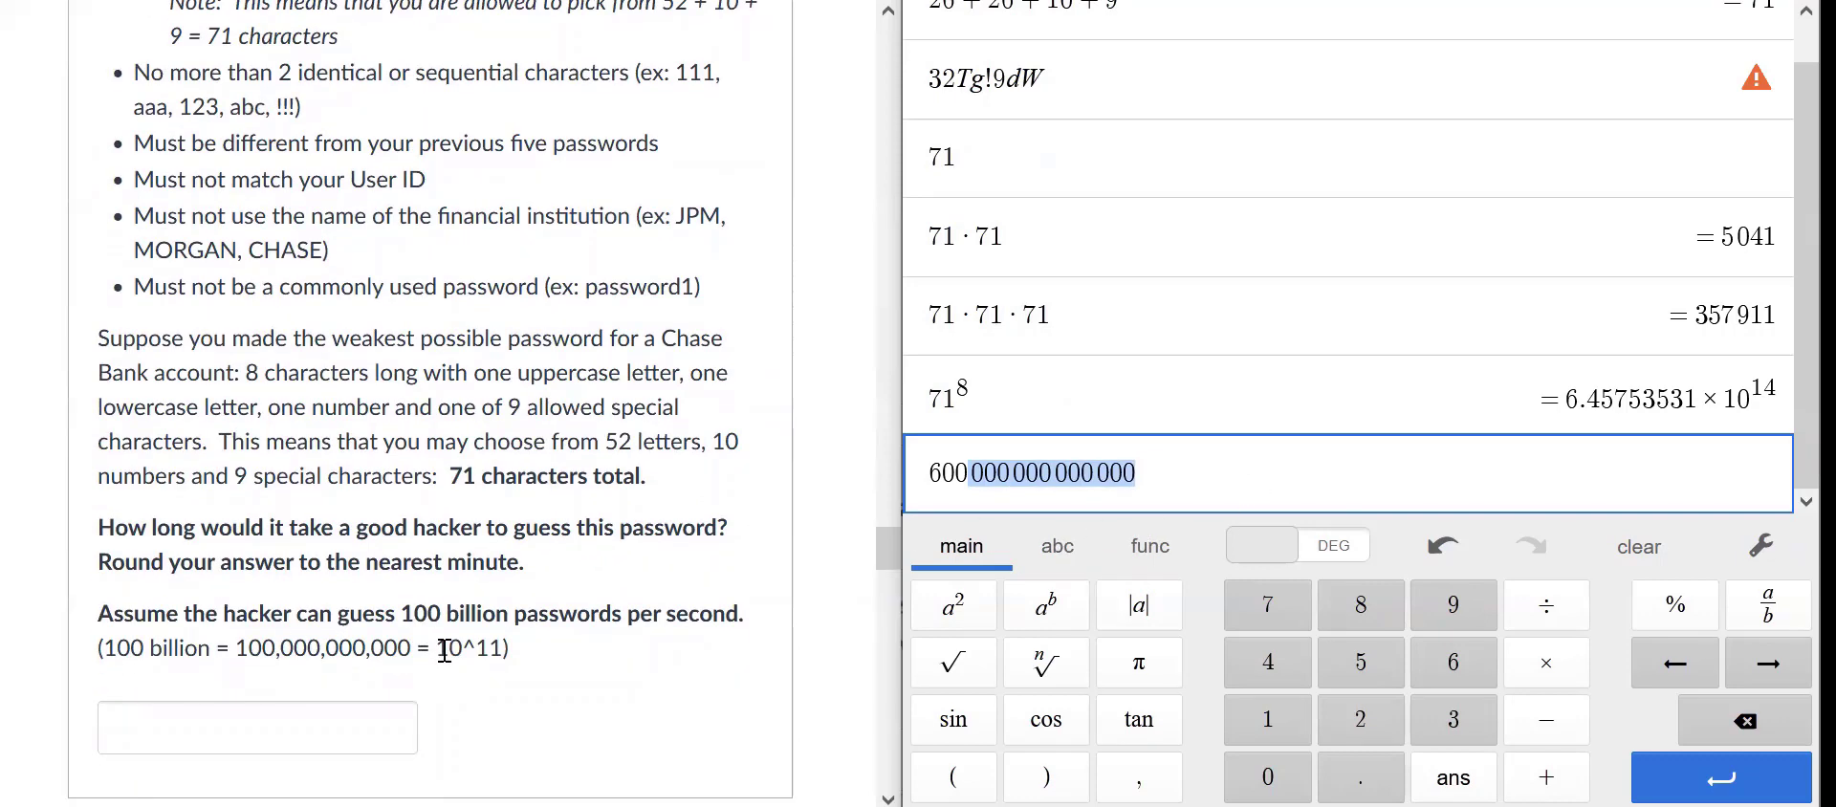
pyautogui.click(1156, 484)
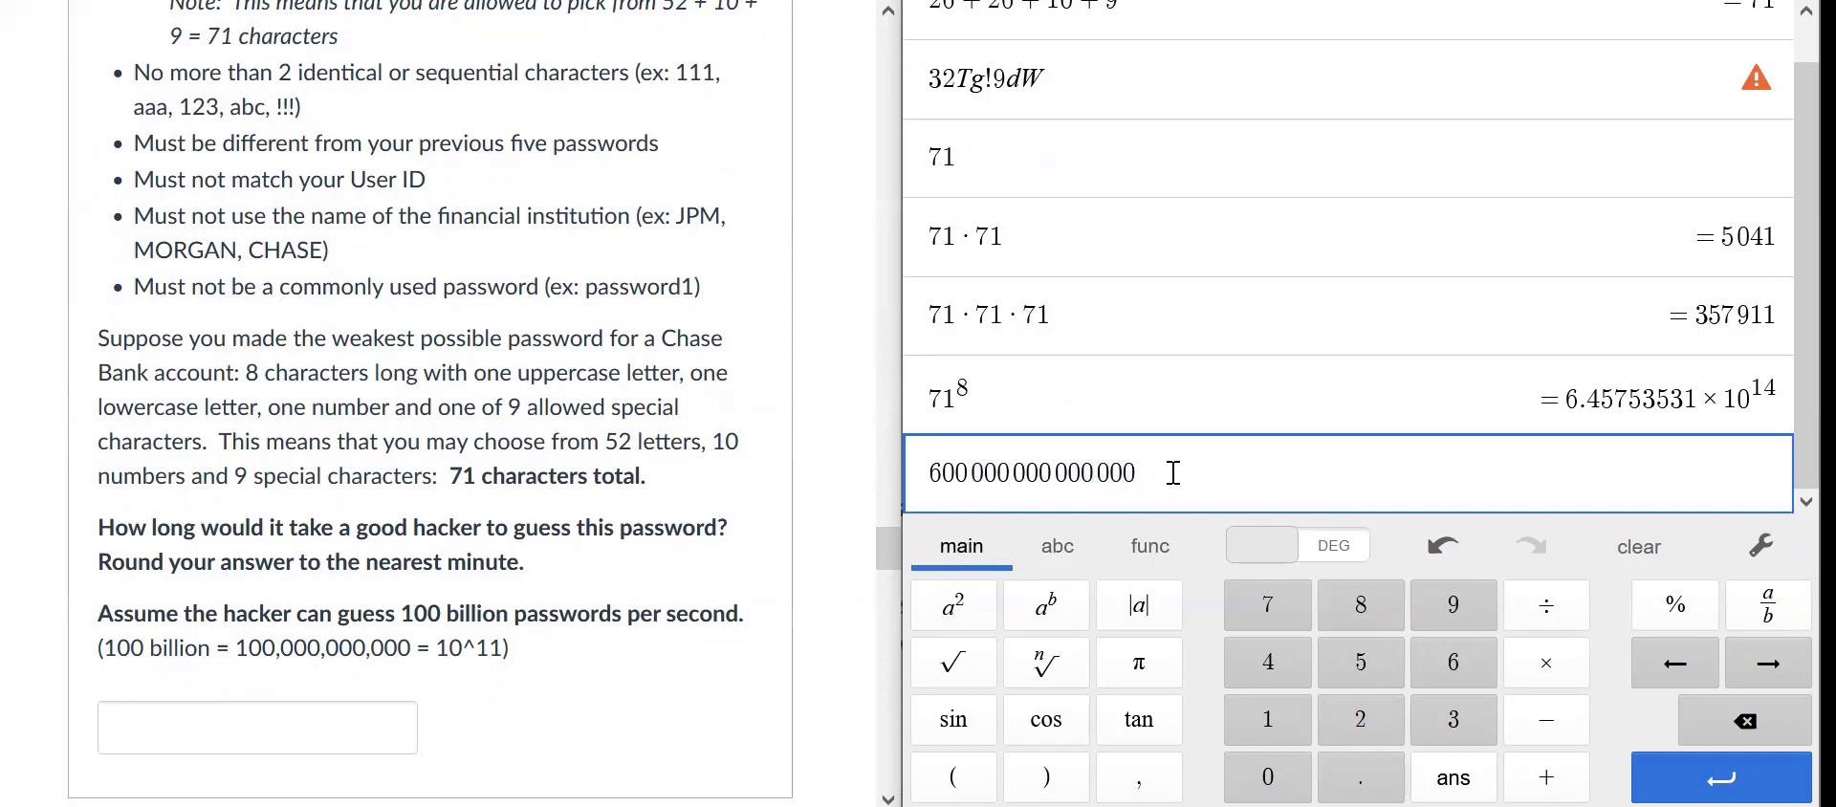
pyautogui.press('Return')
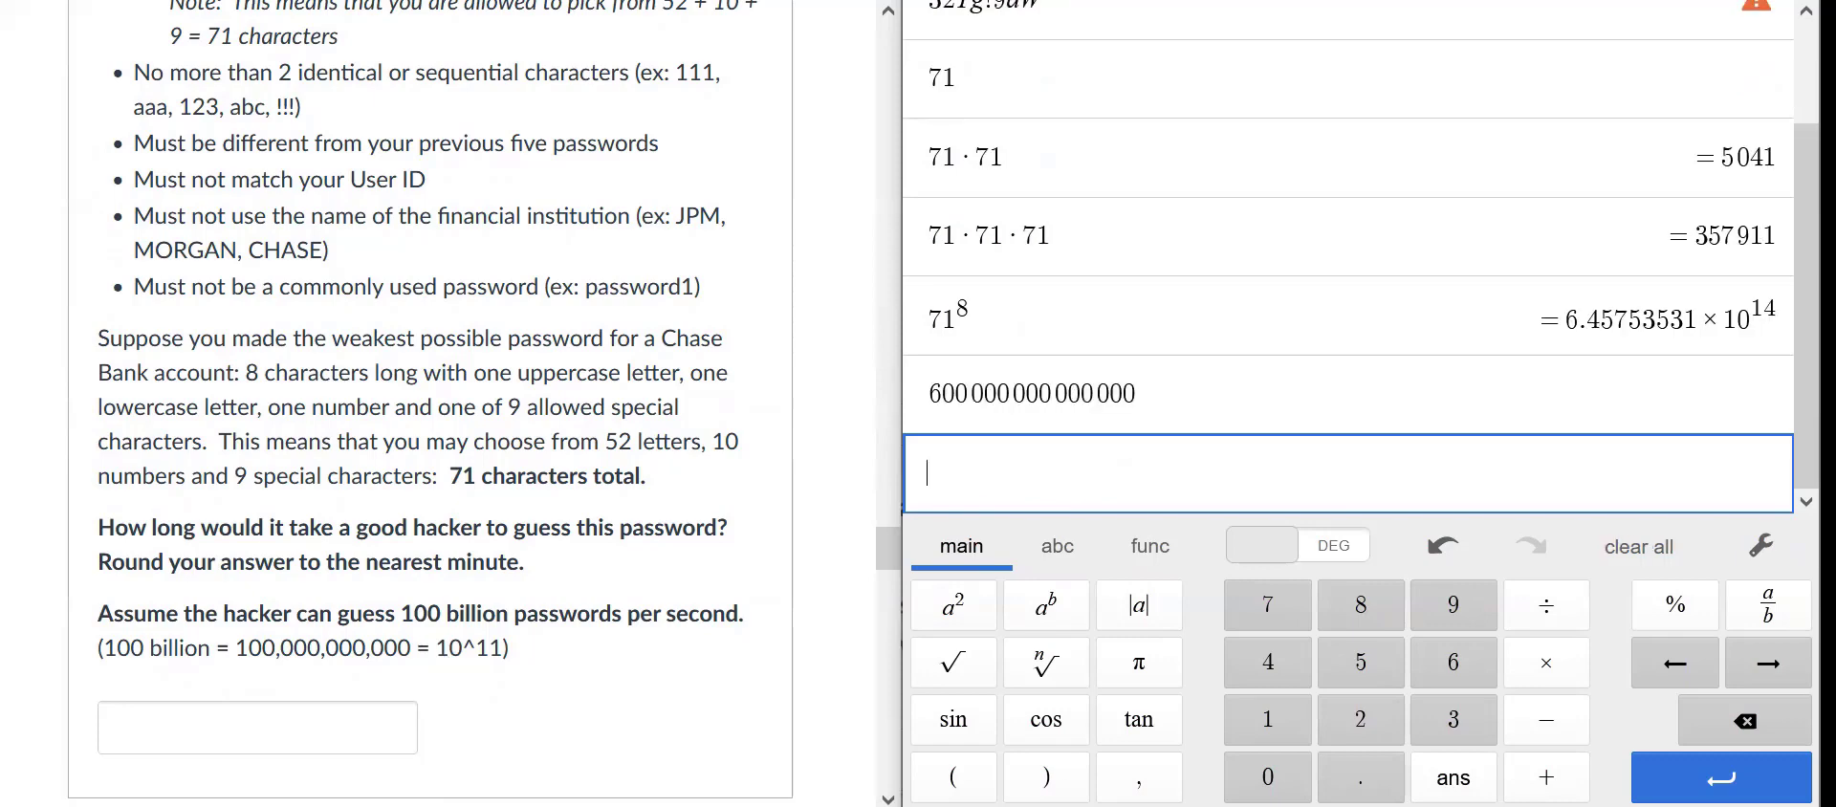
pyautogui.write('645753')
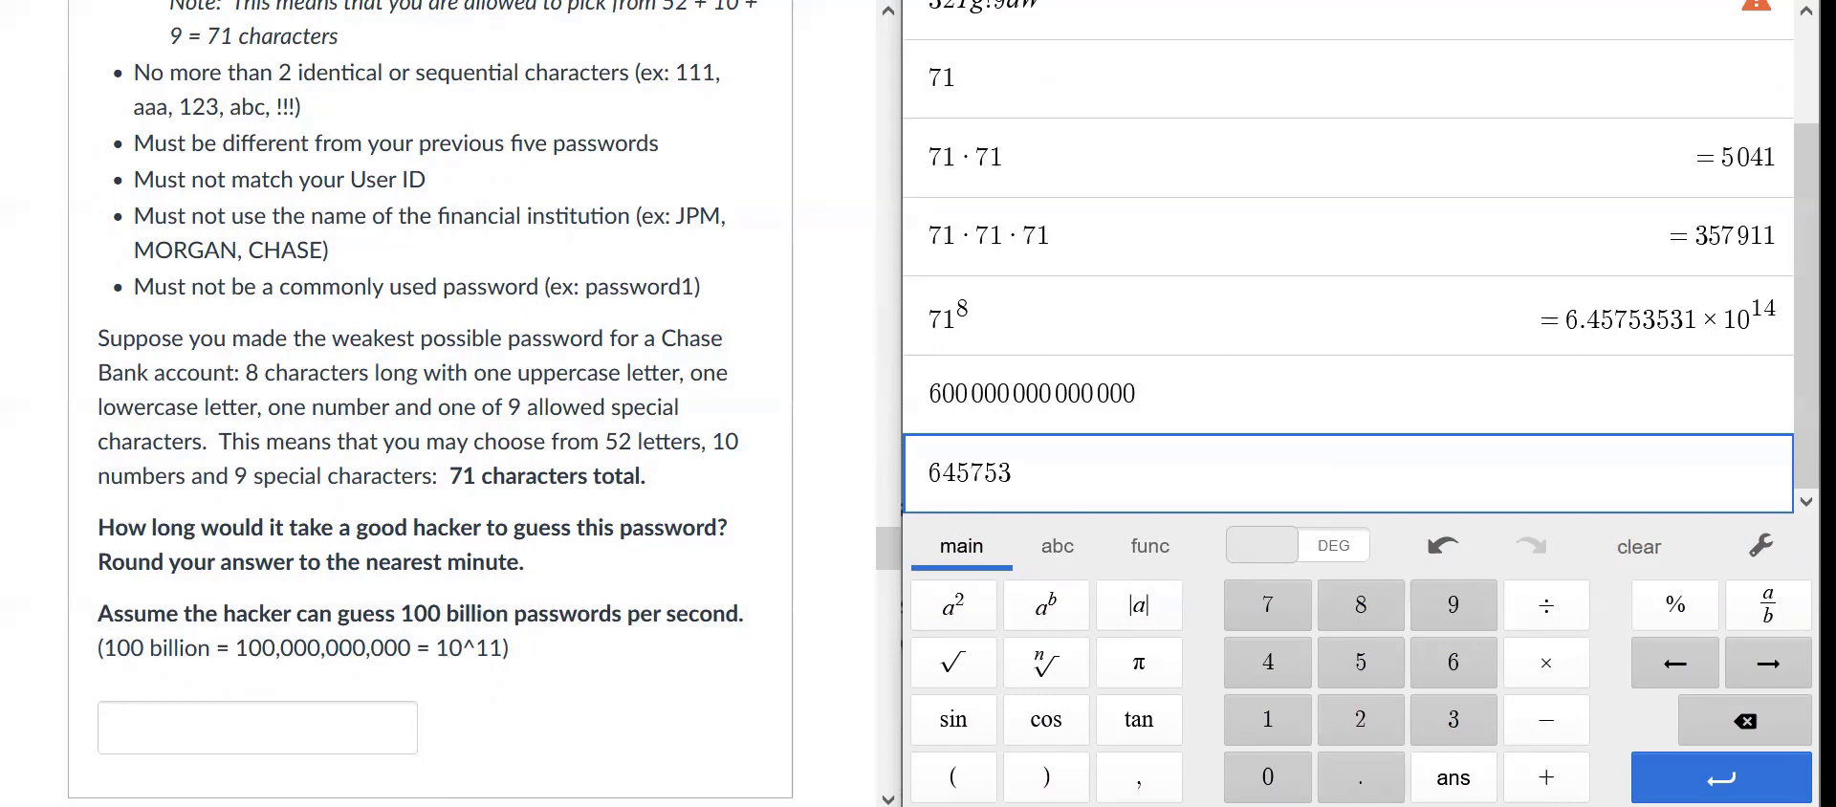
pyautogui.write('531000000')
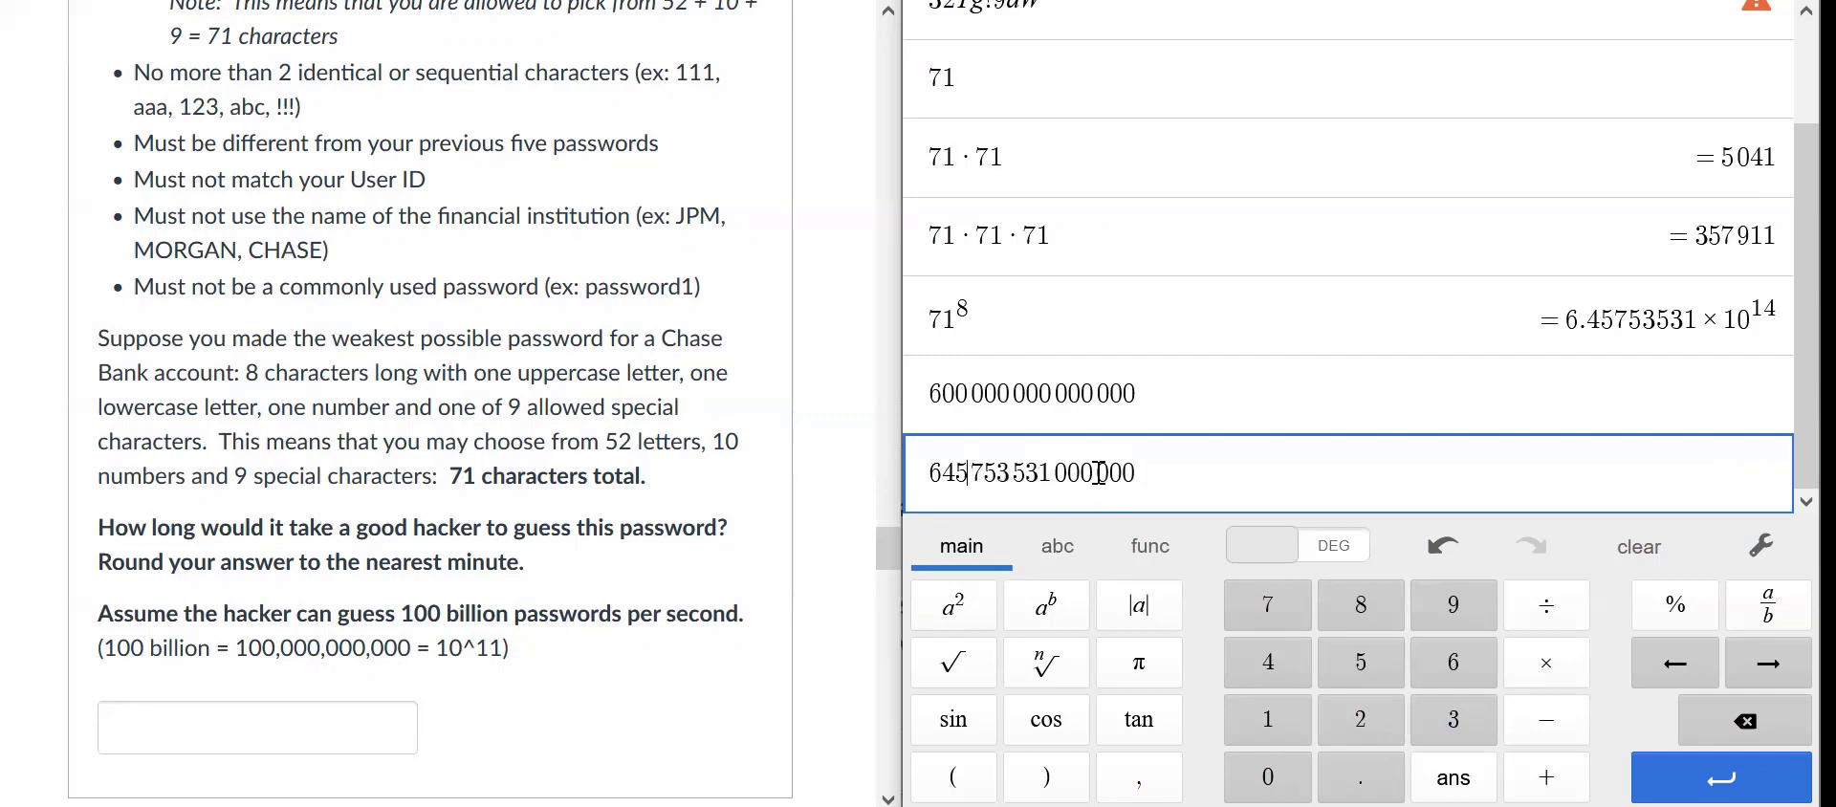
pyautogui.click(1460, 545)
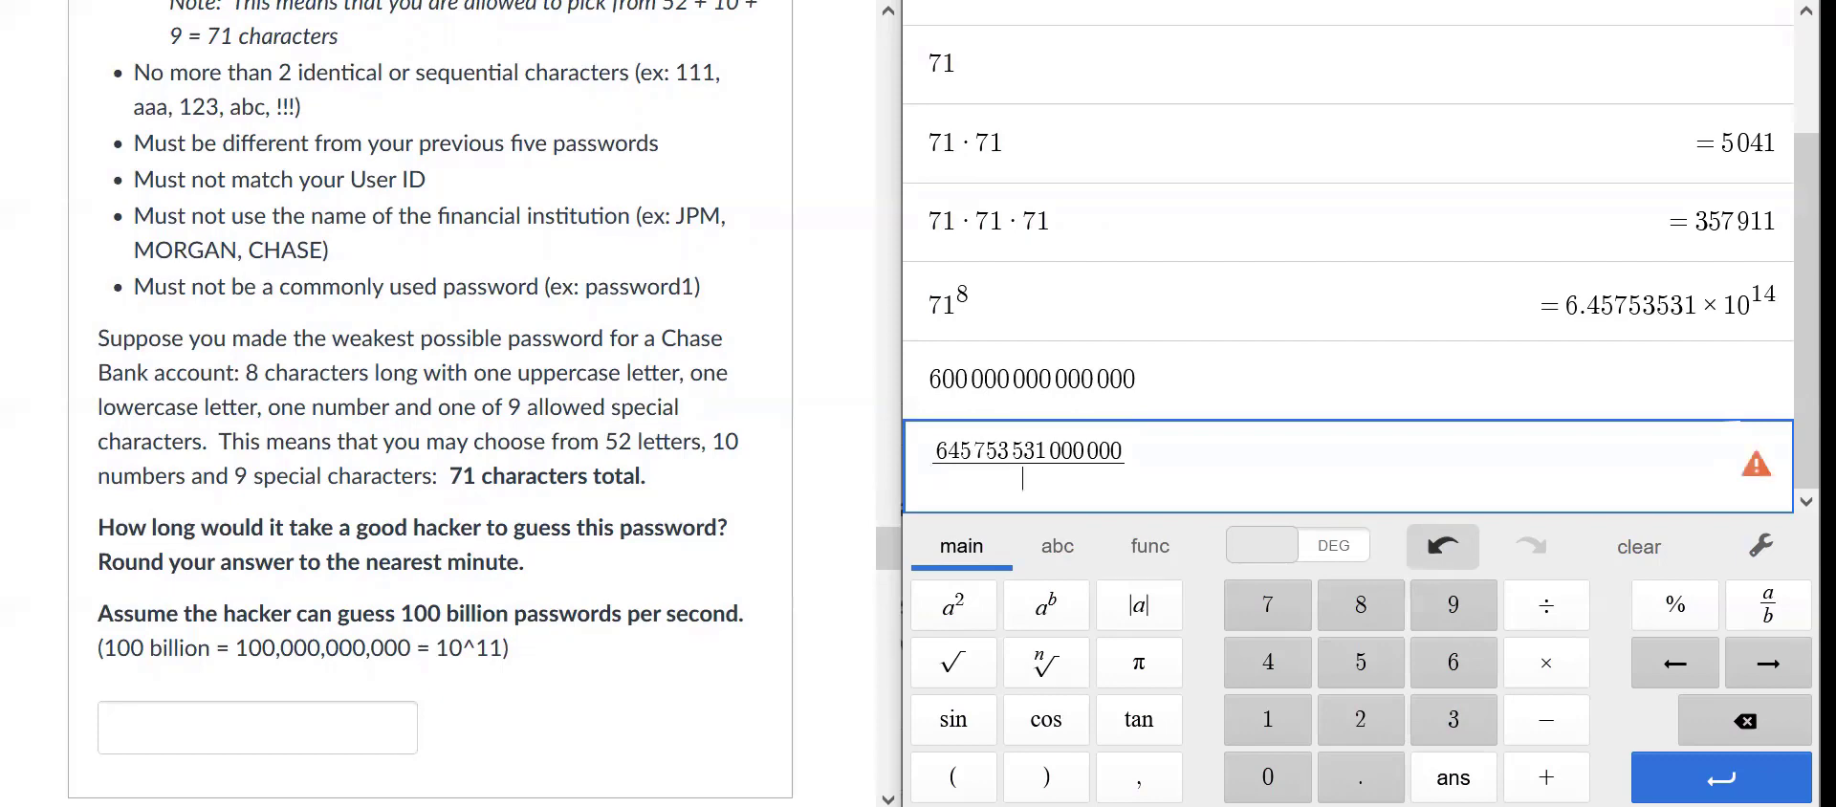
pyautogui.write('100000')
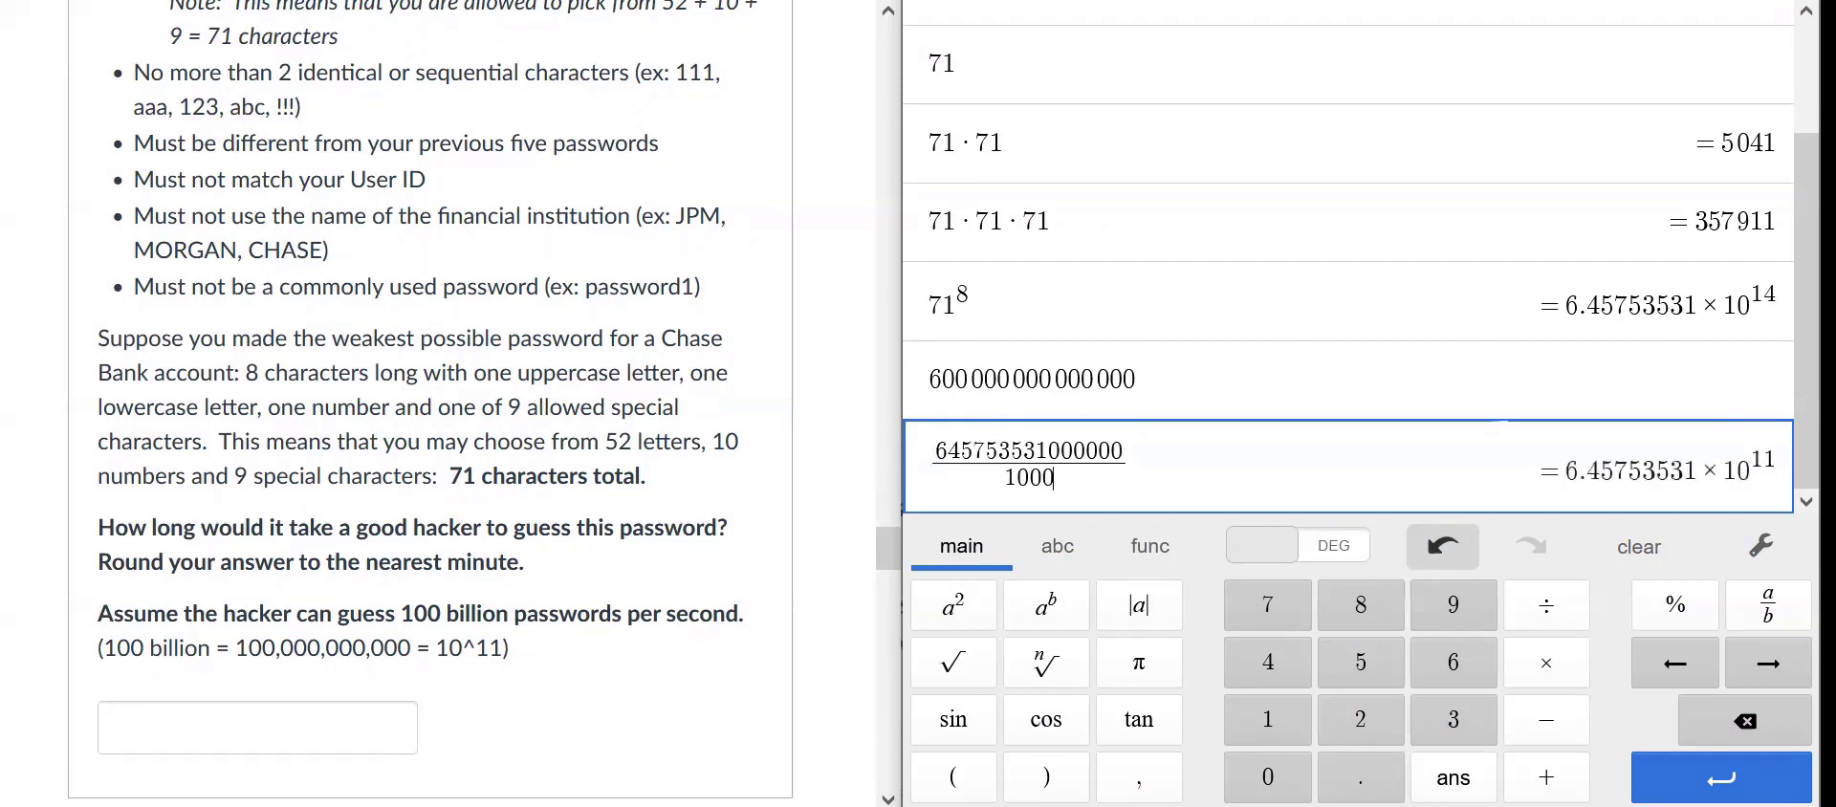
pyautogui.write('000000')
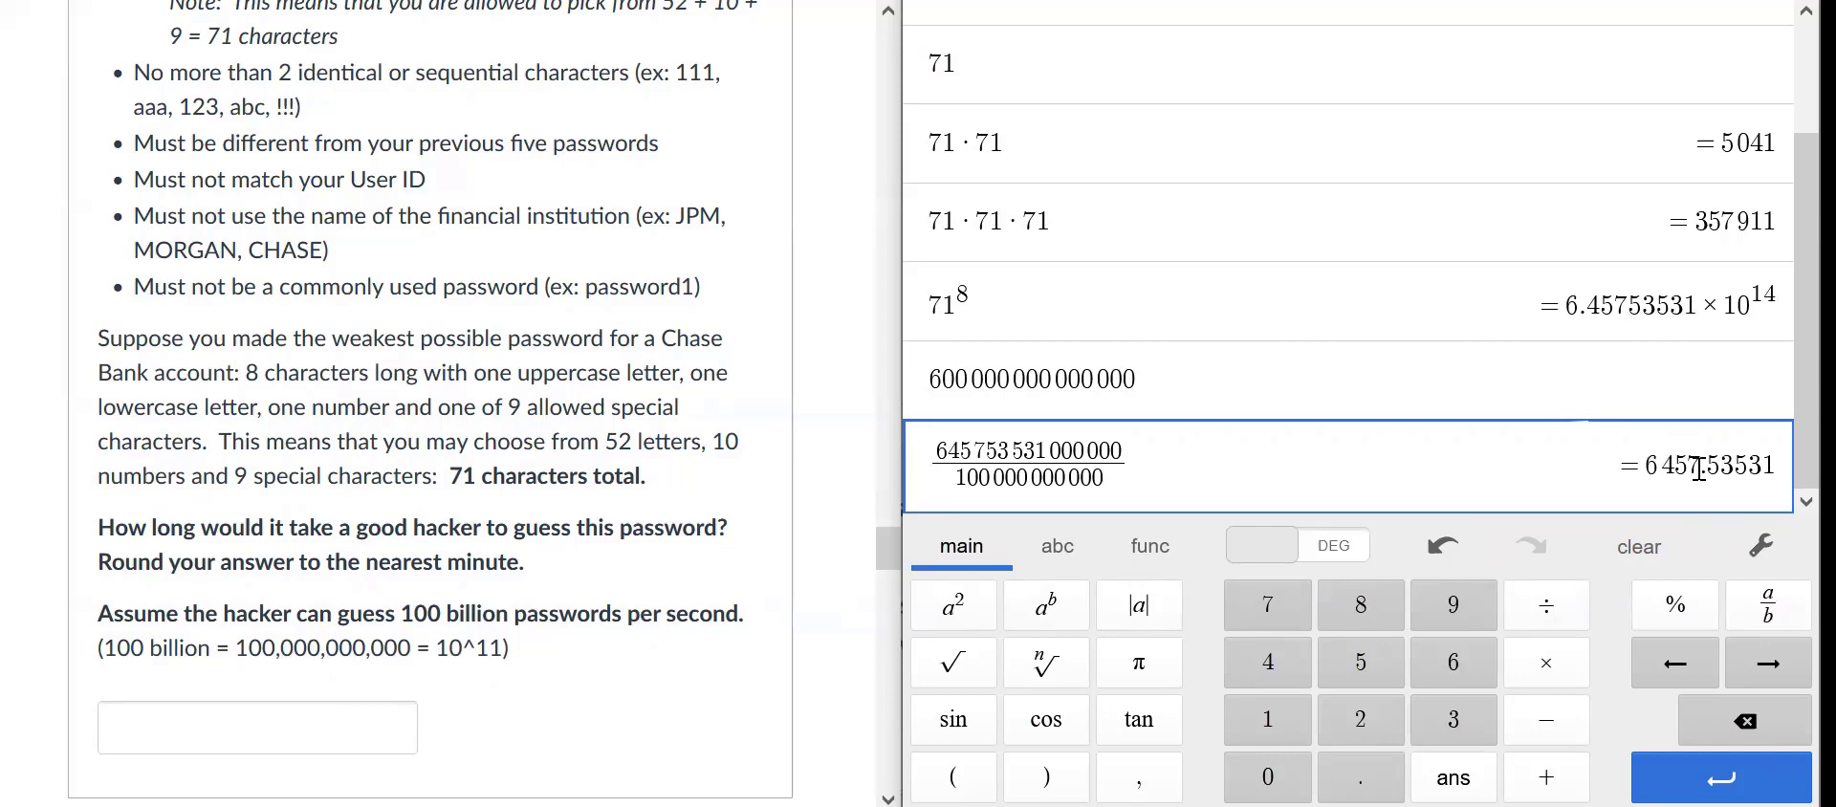
pyautogui.moveTo(1700, 468); pyautogui.dragTo(1650, 468)
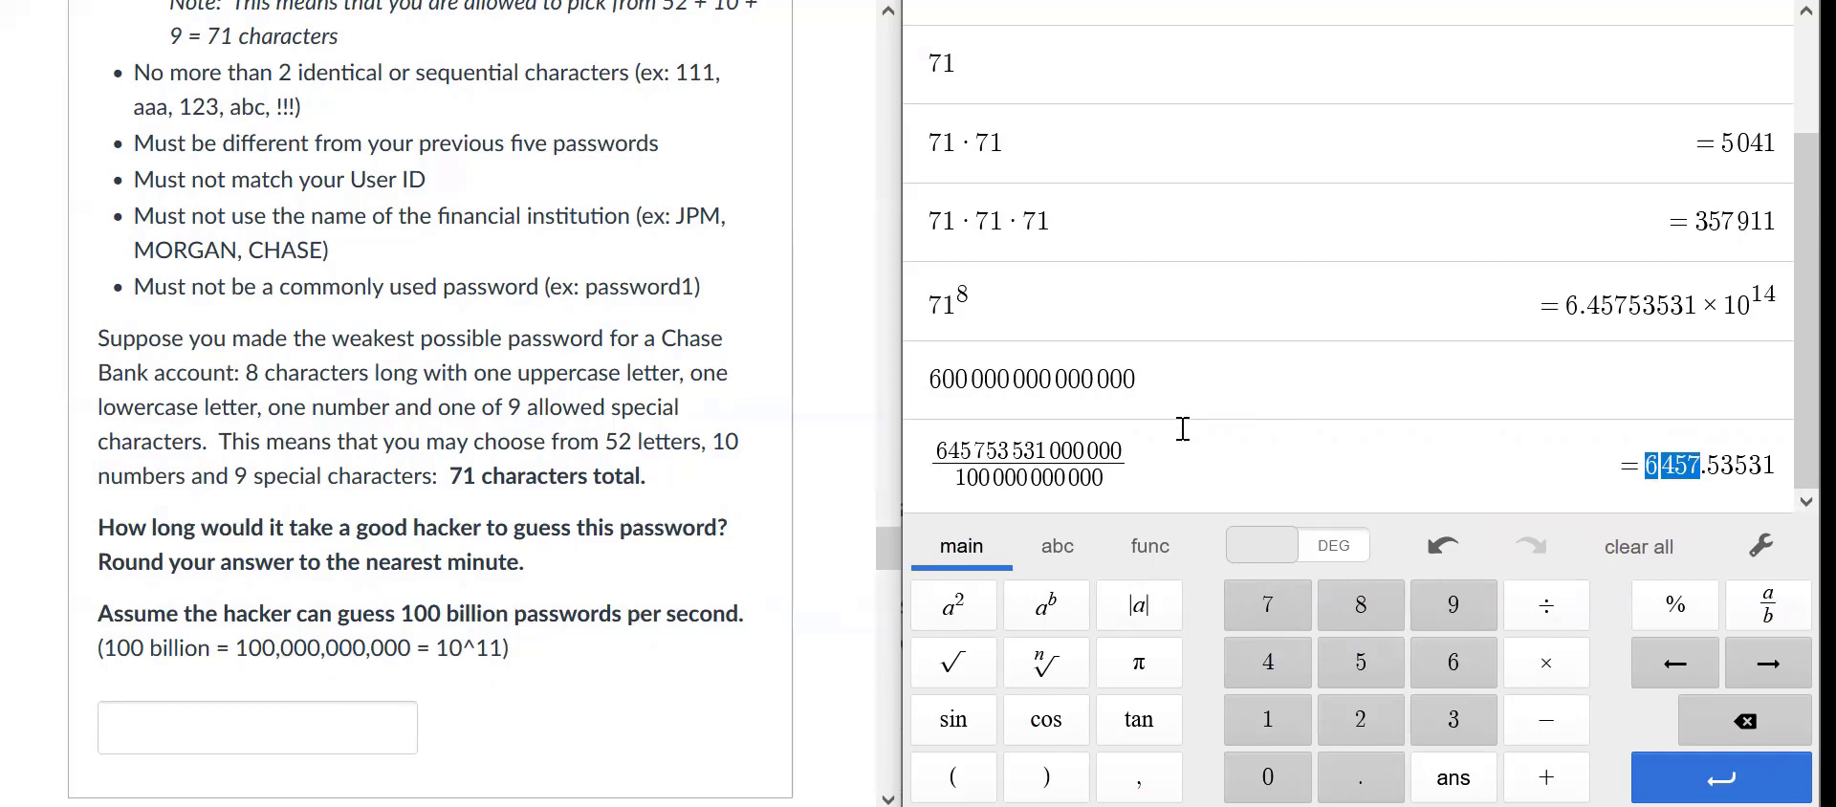
pyautogui.click(1510, 488)
pyautogui.press('Return')
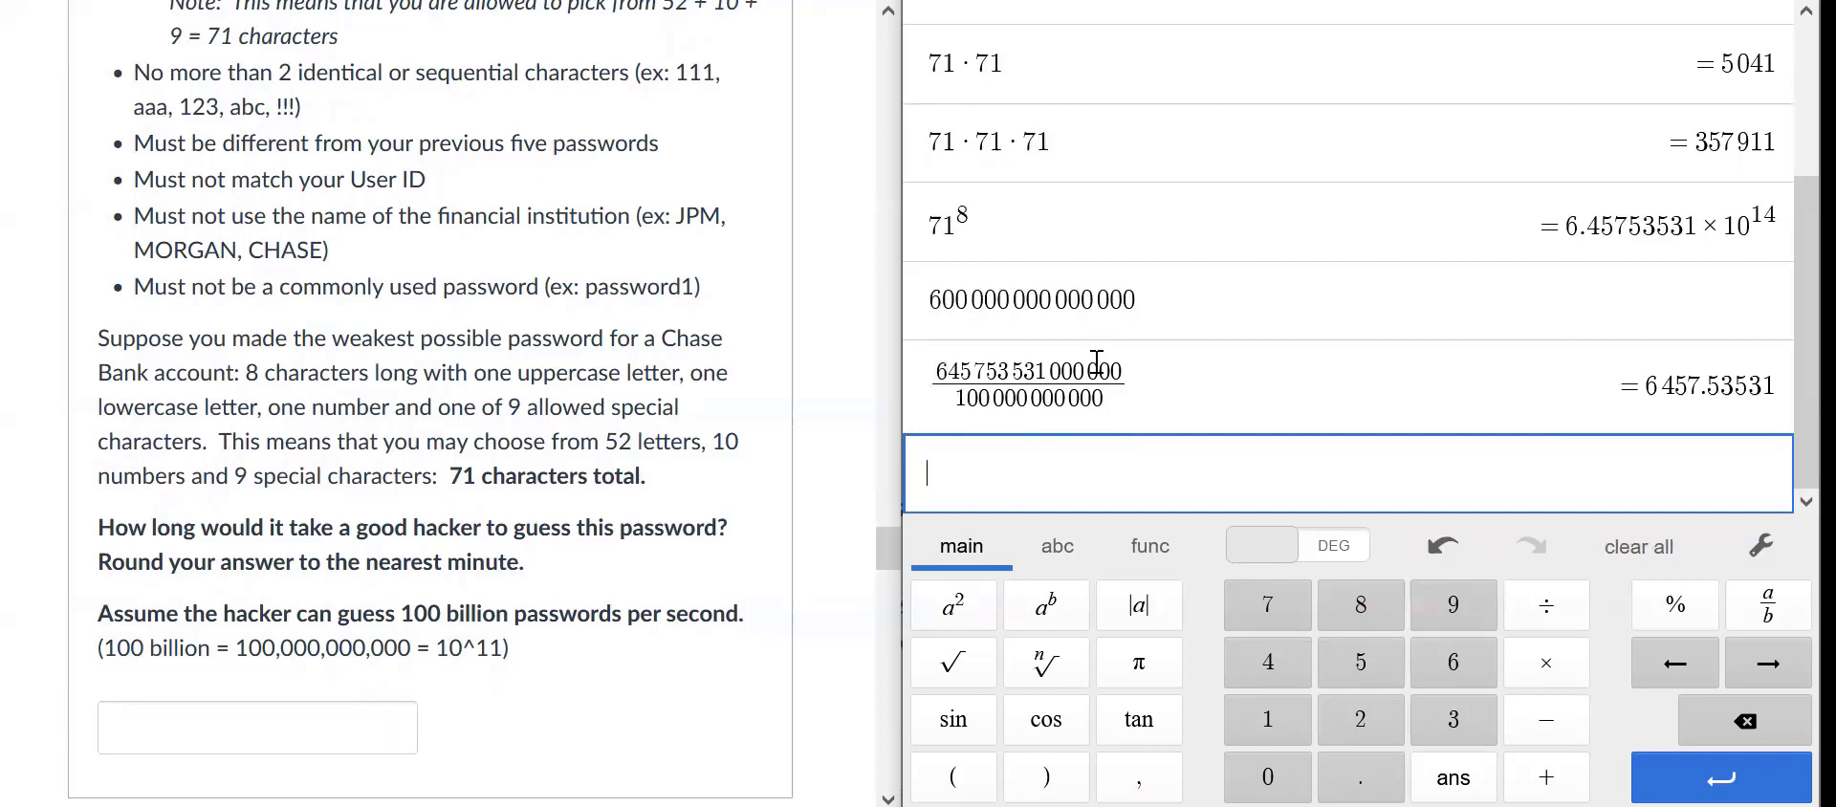
# Step: Copy the result of 71 to the power of 8 onto the new line and format it as (6.45753531 × 10^14)
pyautogui.moveTo(1557, 226); pyautogui.dragTo(1774, 239)
pyautogui.hotkey('ctrl', 'c')
pyautogui.click(1066, 472)
pyautogui.hotkey('ctrl', 'v')
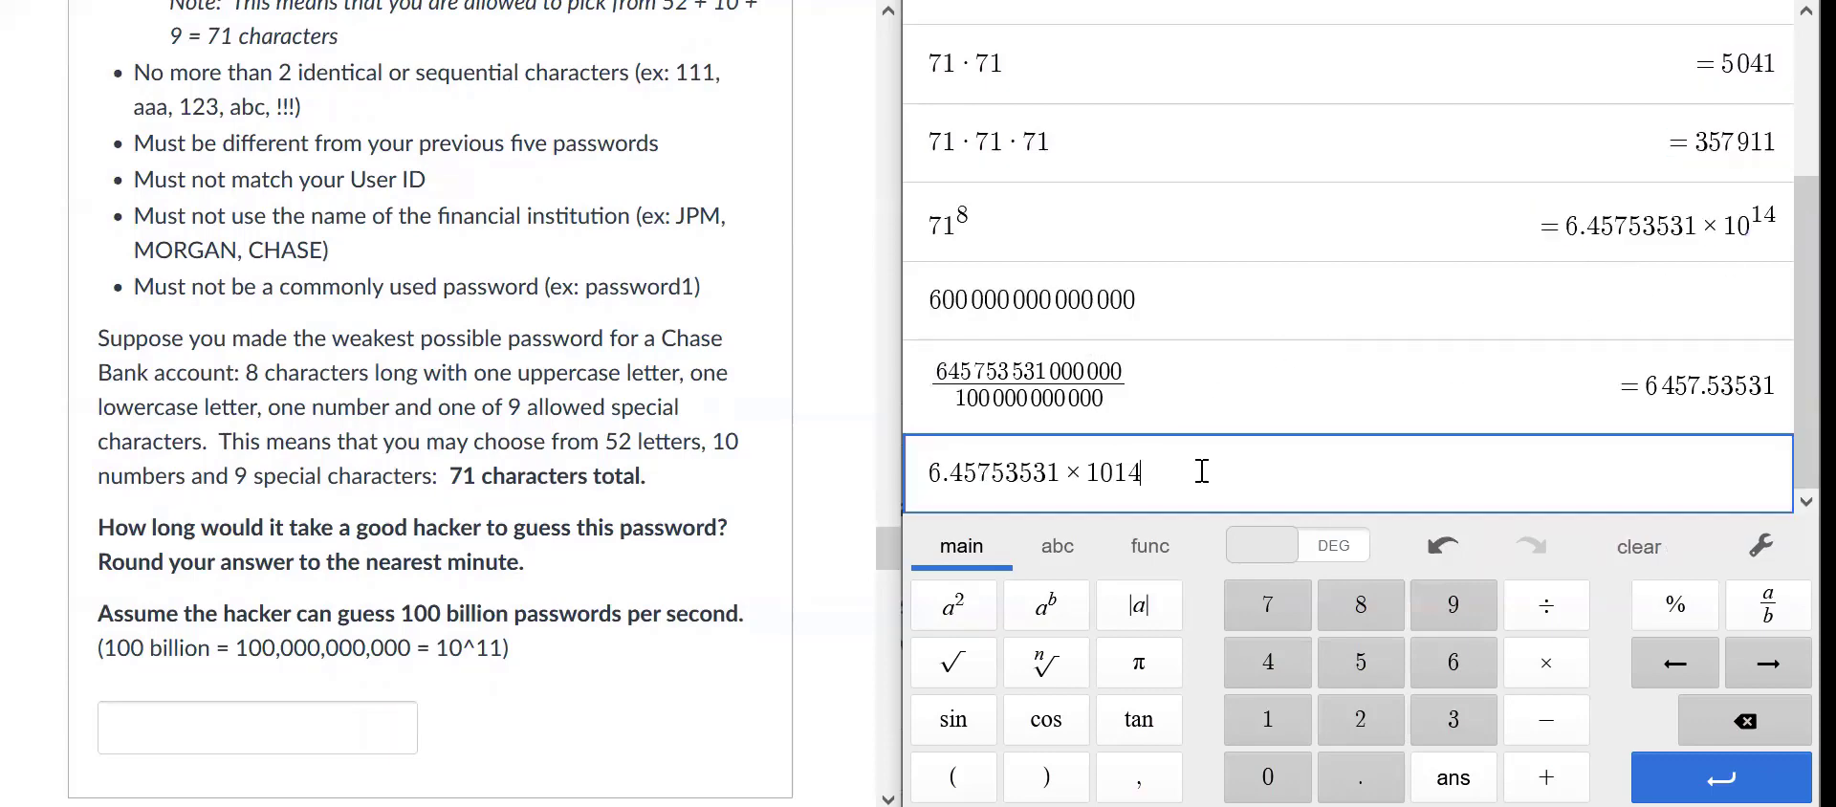
pyautogui.press('BackSpace')
pyautogui.press('BackSpace')
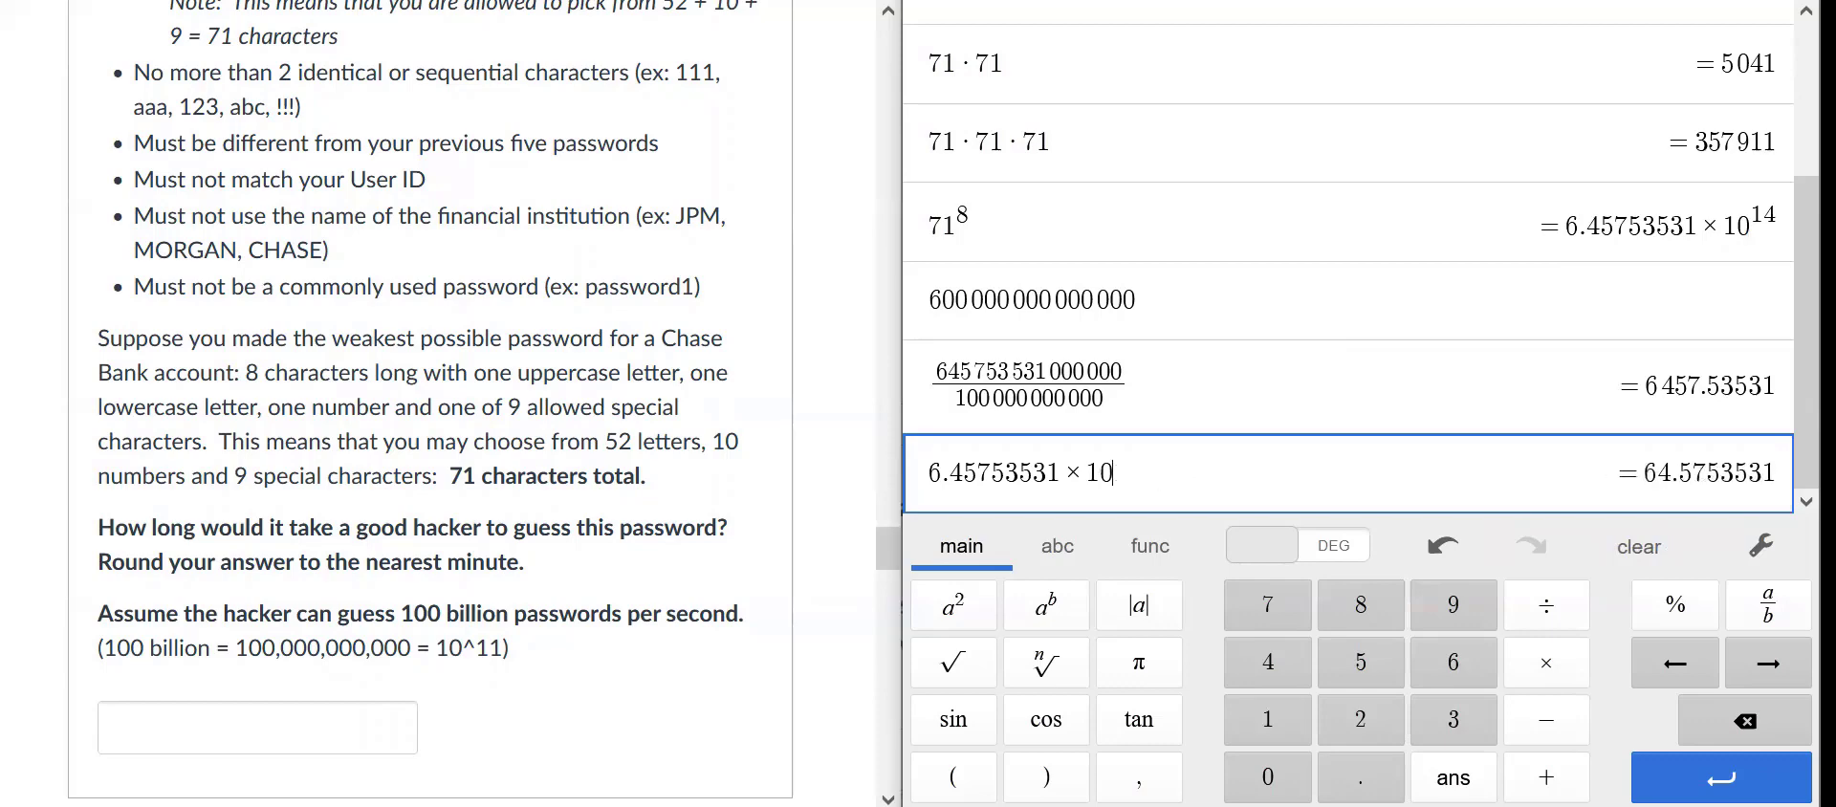
pyautogui.write('^14')
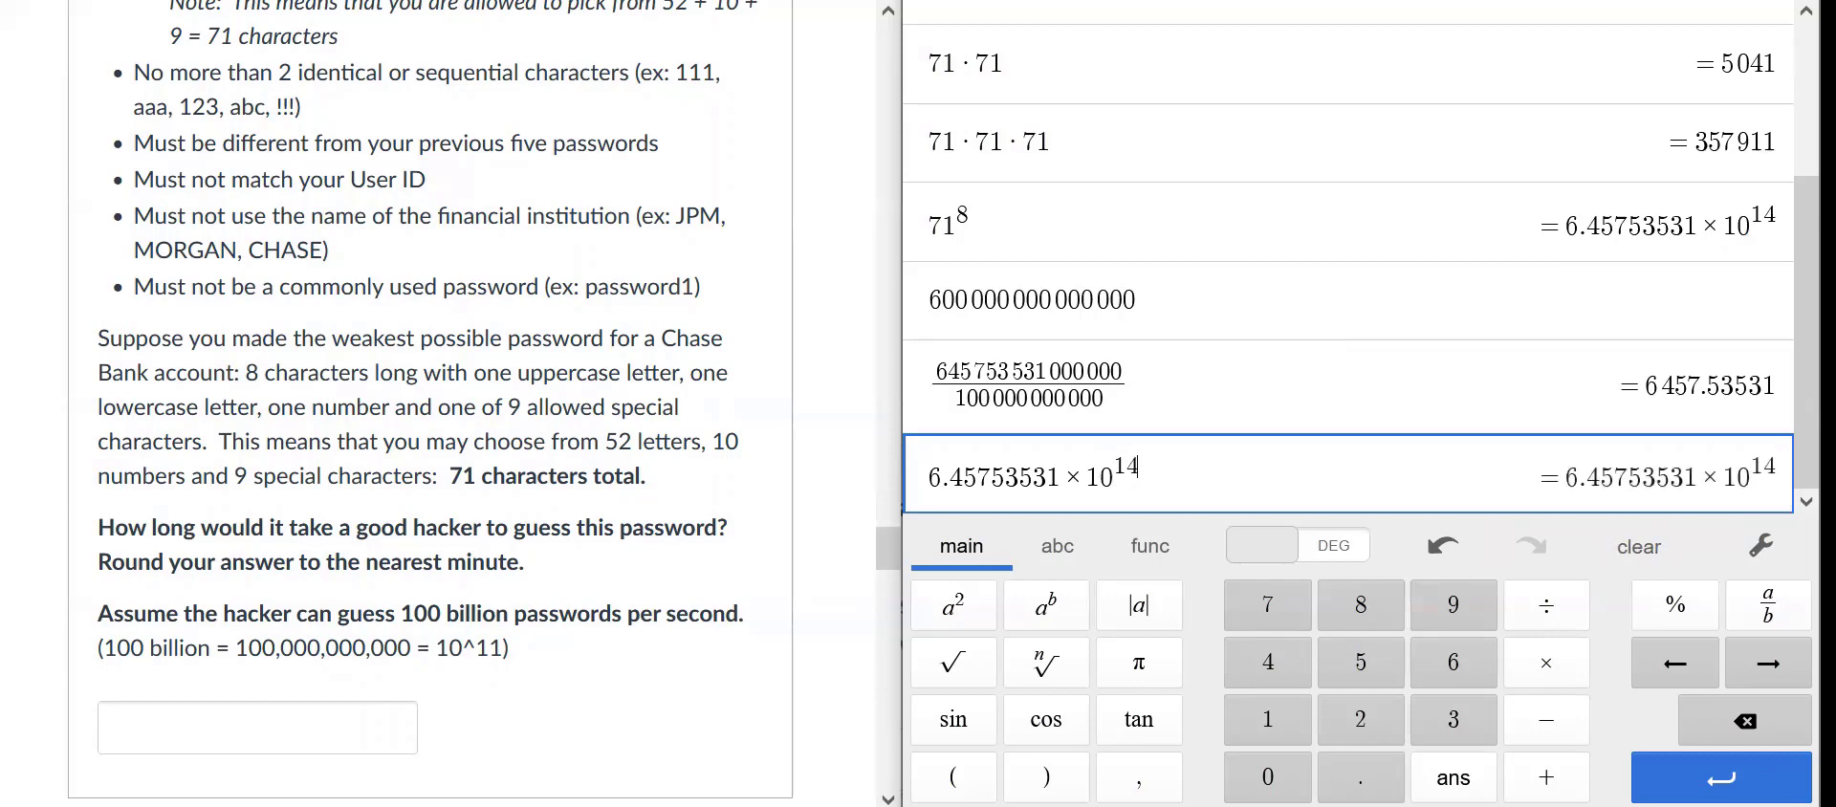
pyautogui.write(')')
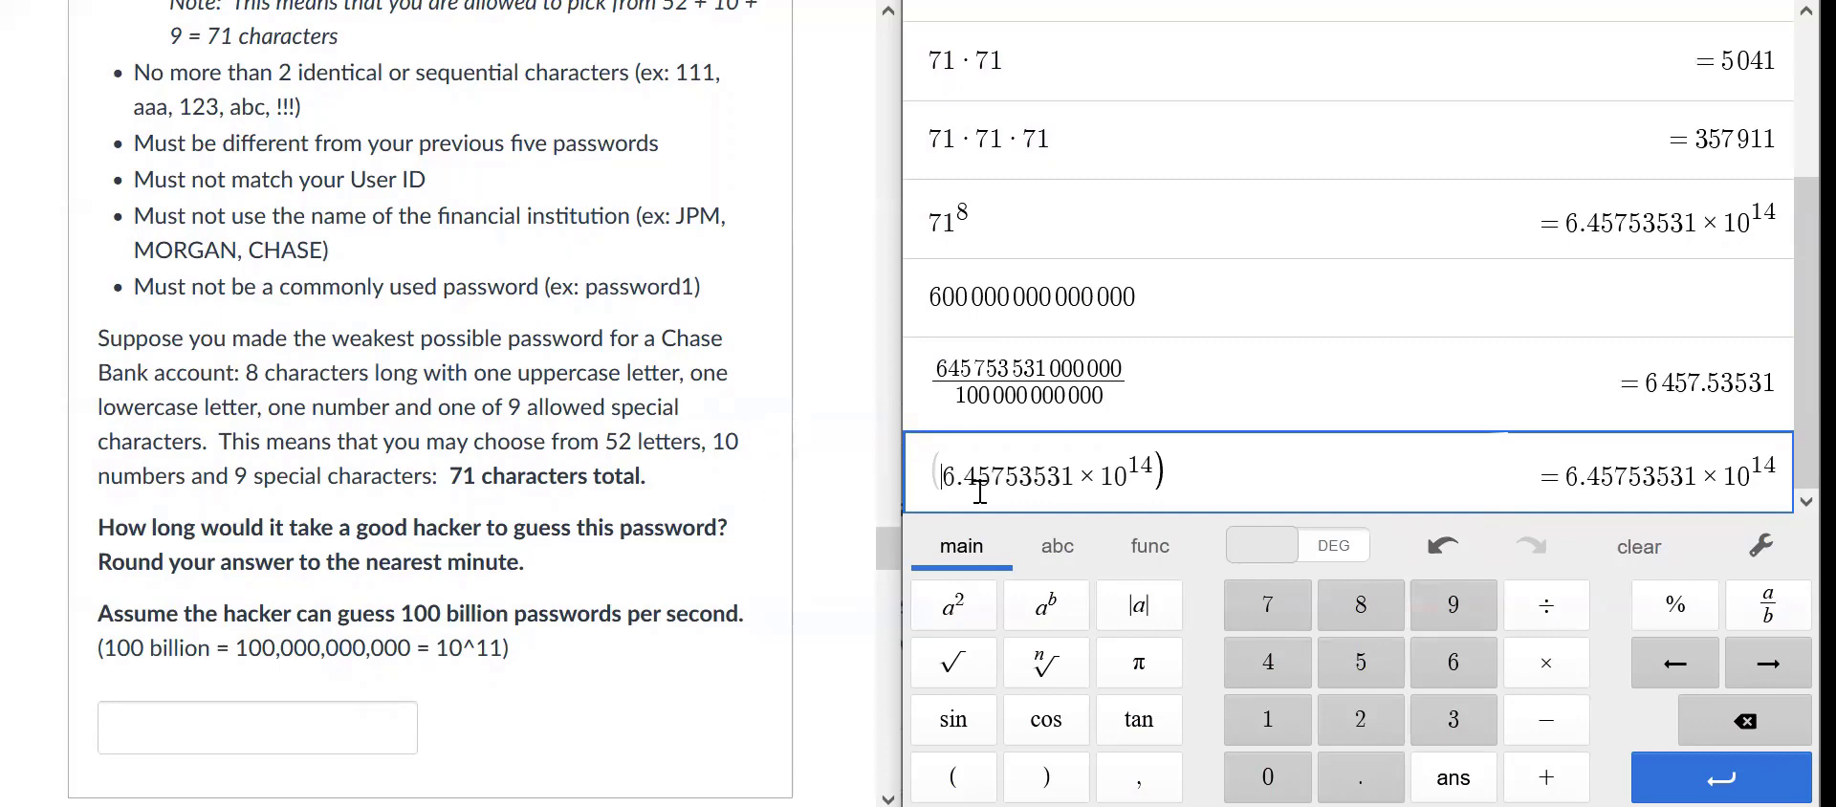
pyautogui.click(941, 475)
pyautogui.click(1273, 473)
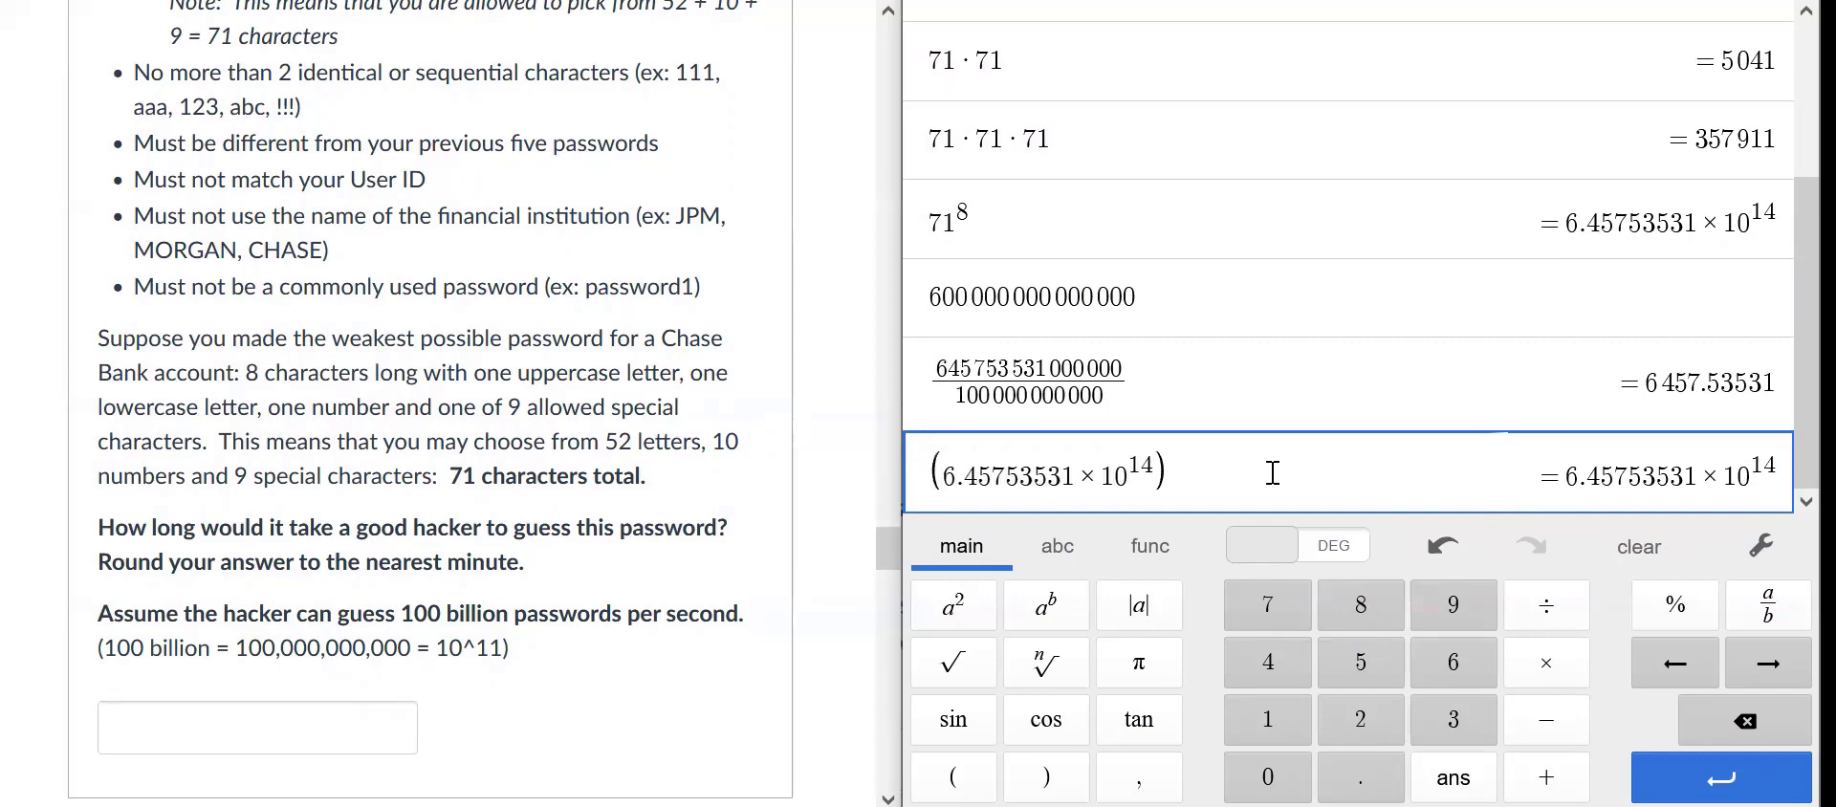
# Step: Divide the parenthesized password count by 10^11, commit the line, and highlight the whole seconds in the quotient
pyautogui.write('/')
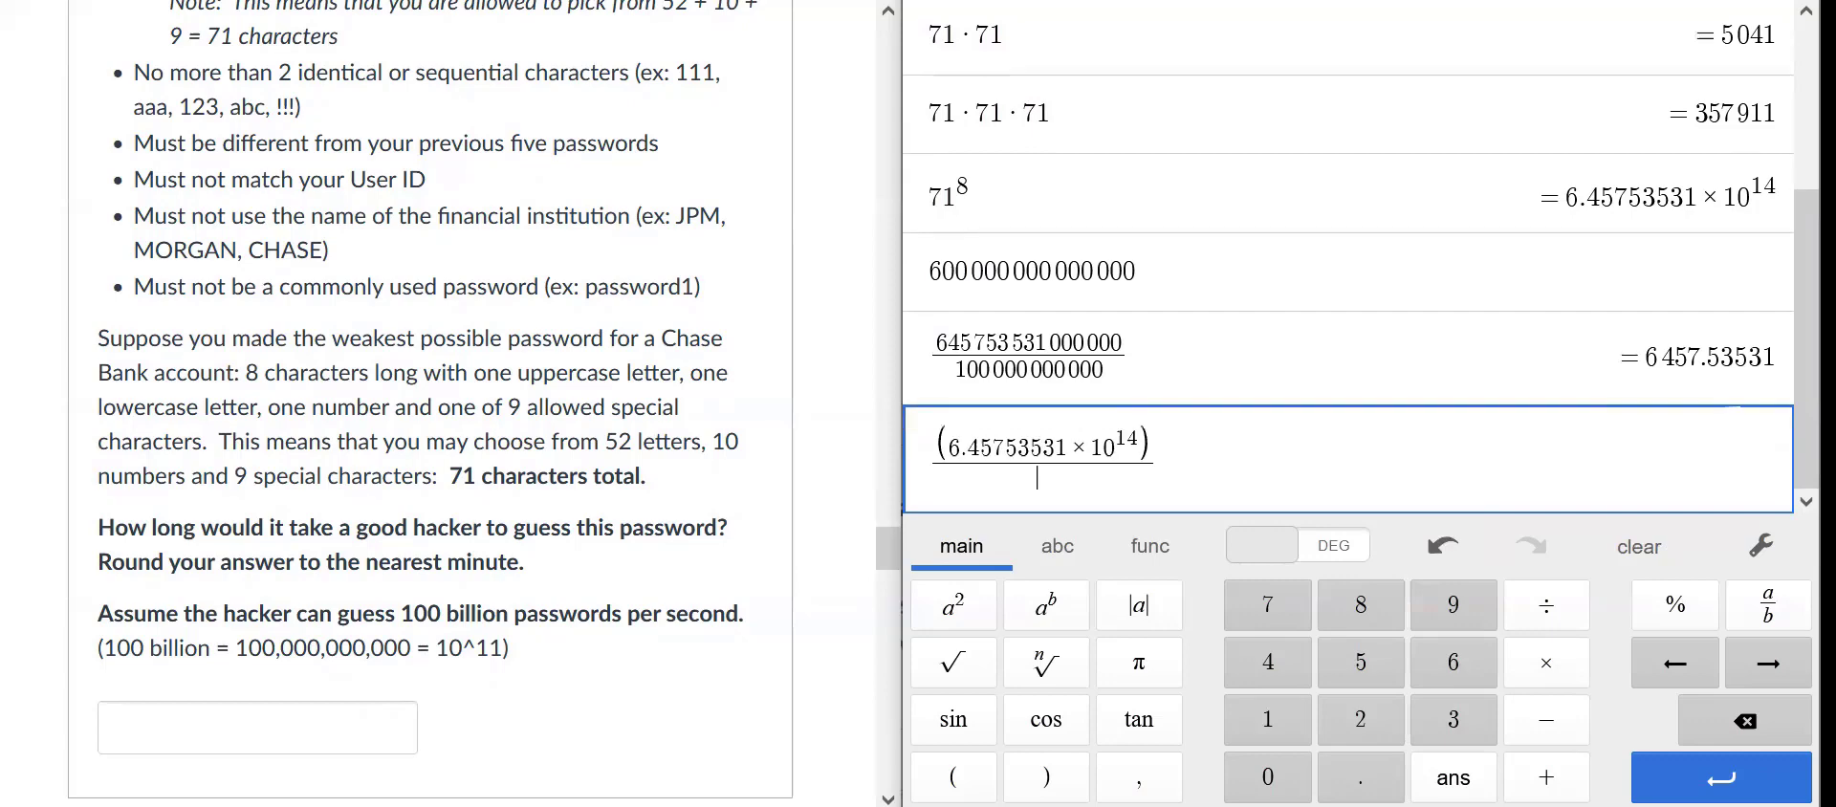
pyautogui.write('10')
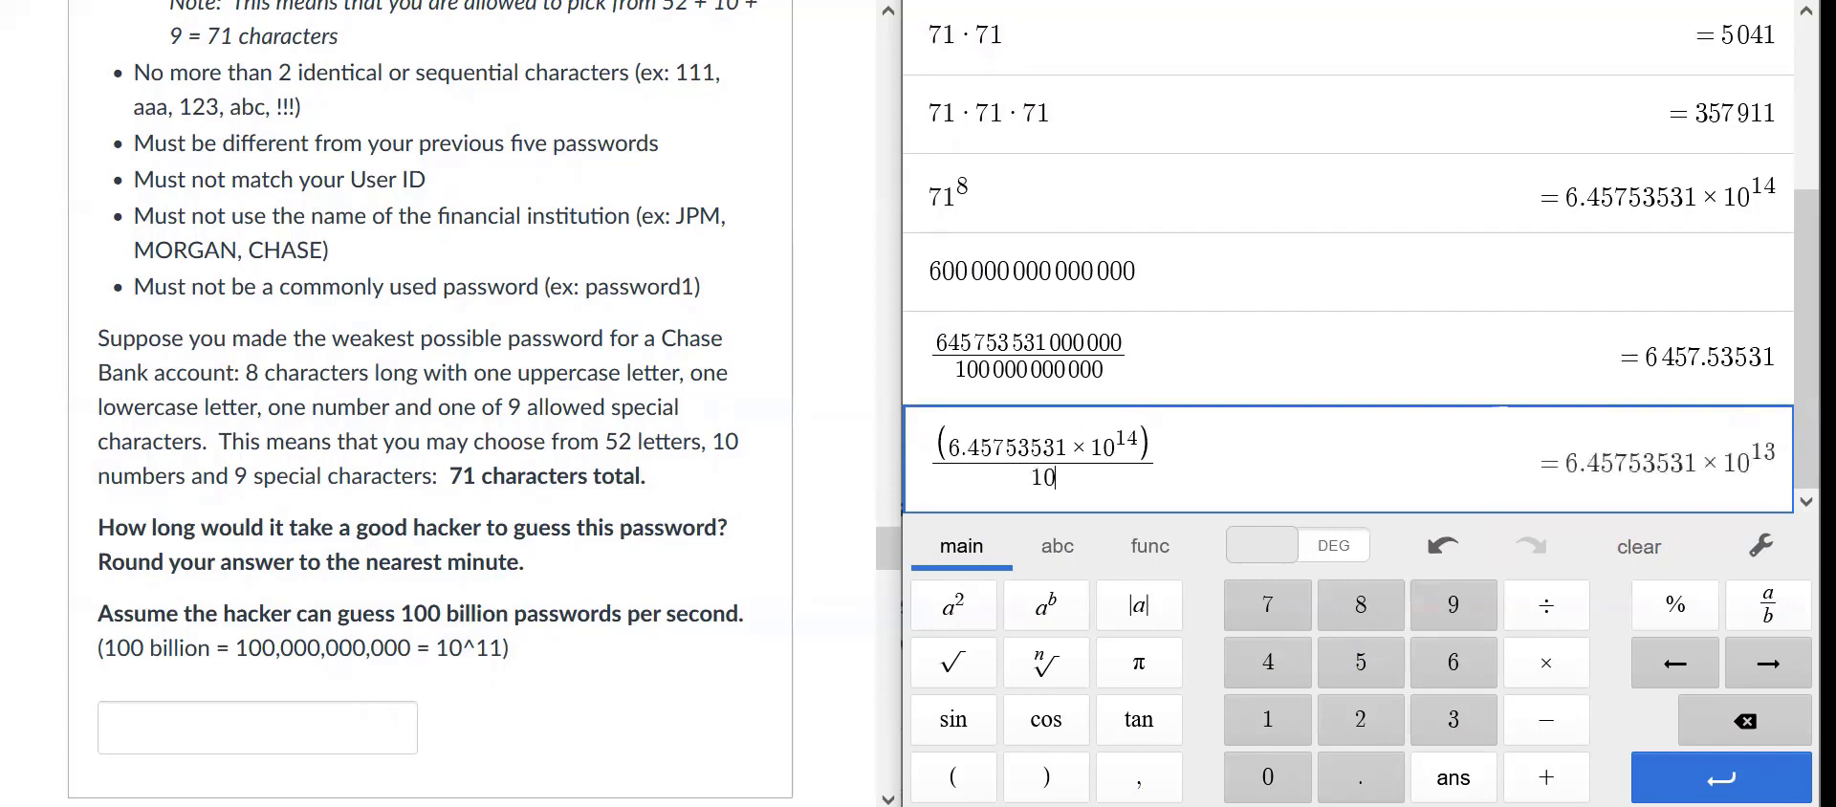
pyautogui.write('^11')
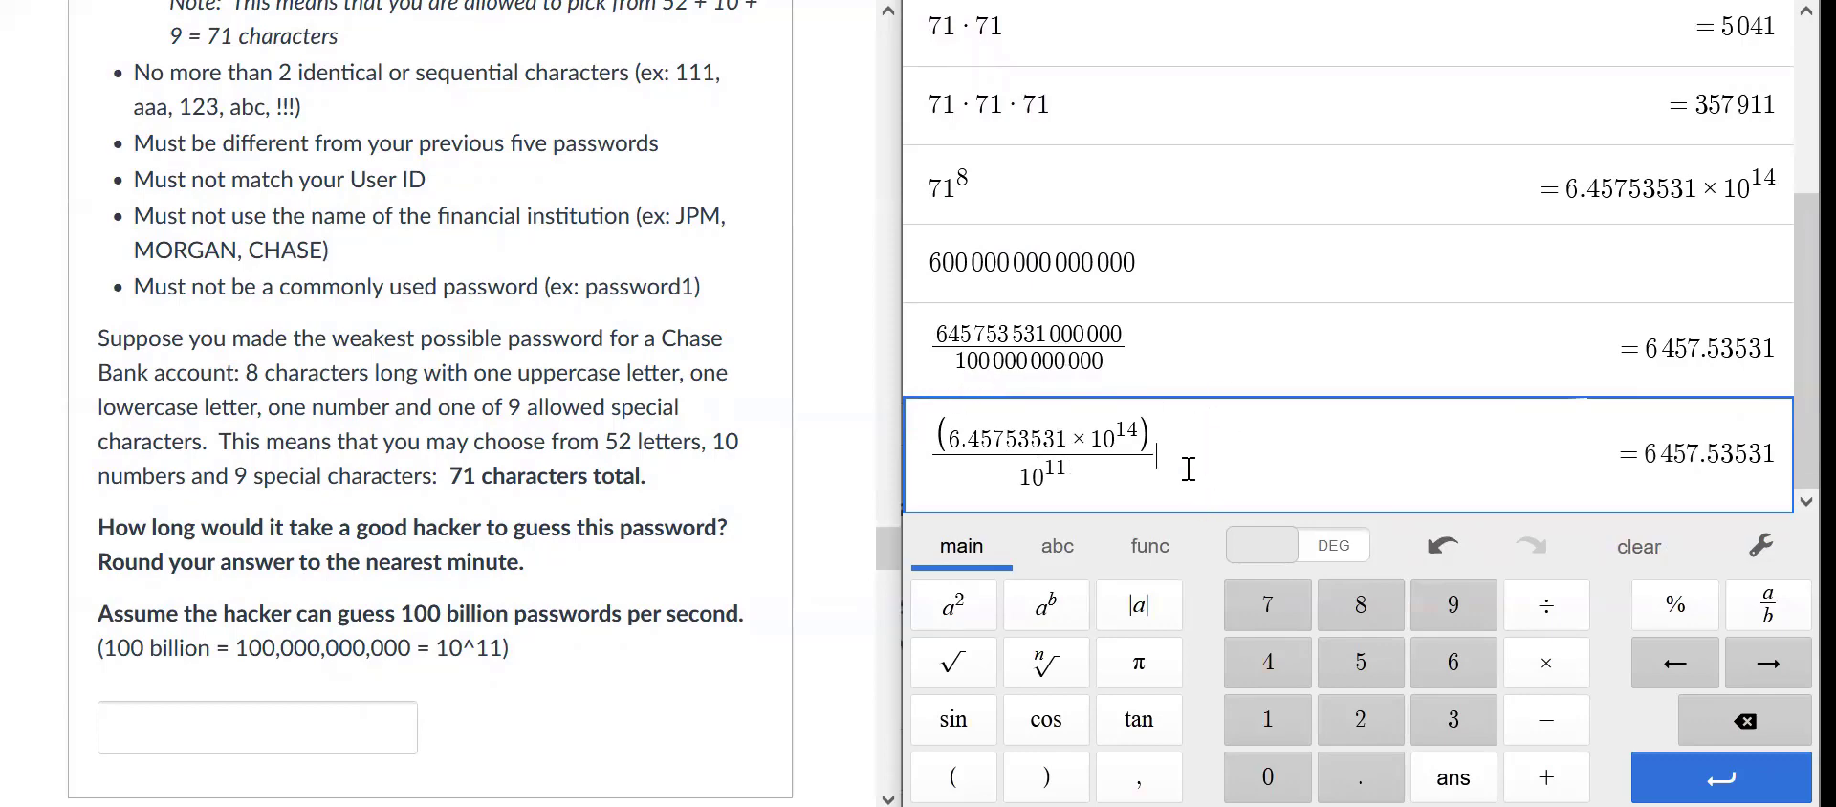
pyautogui.click(1593, 551)
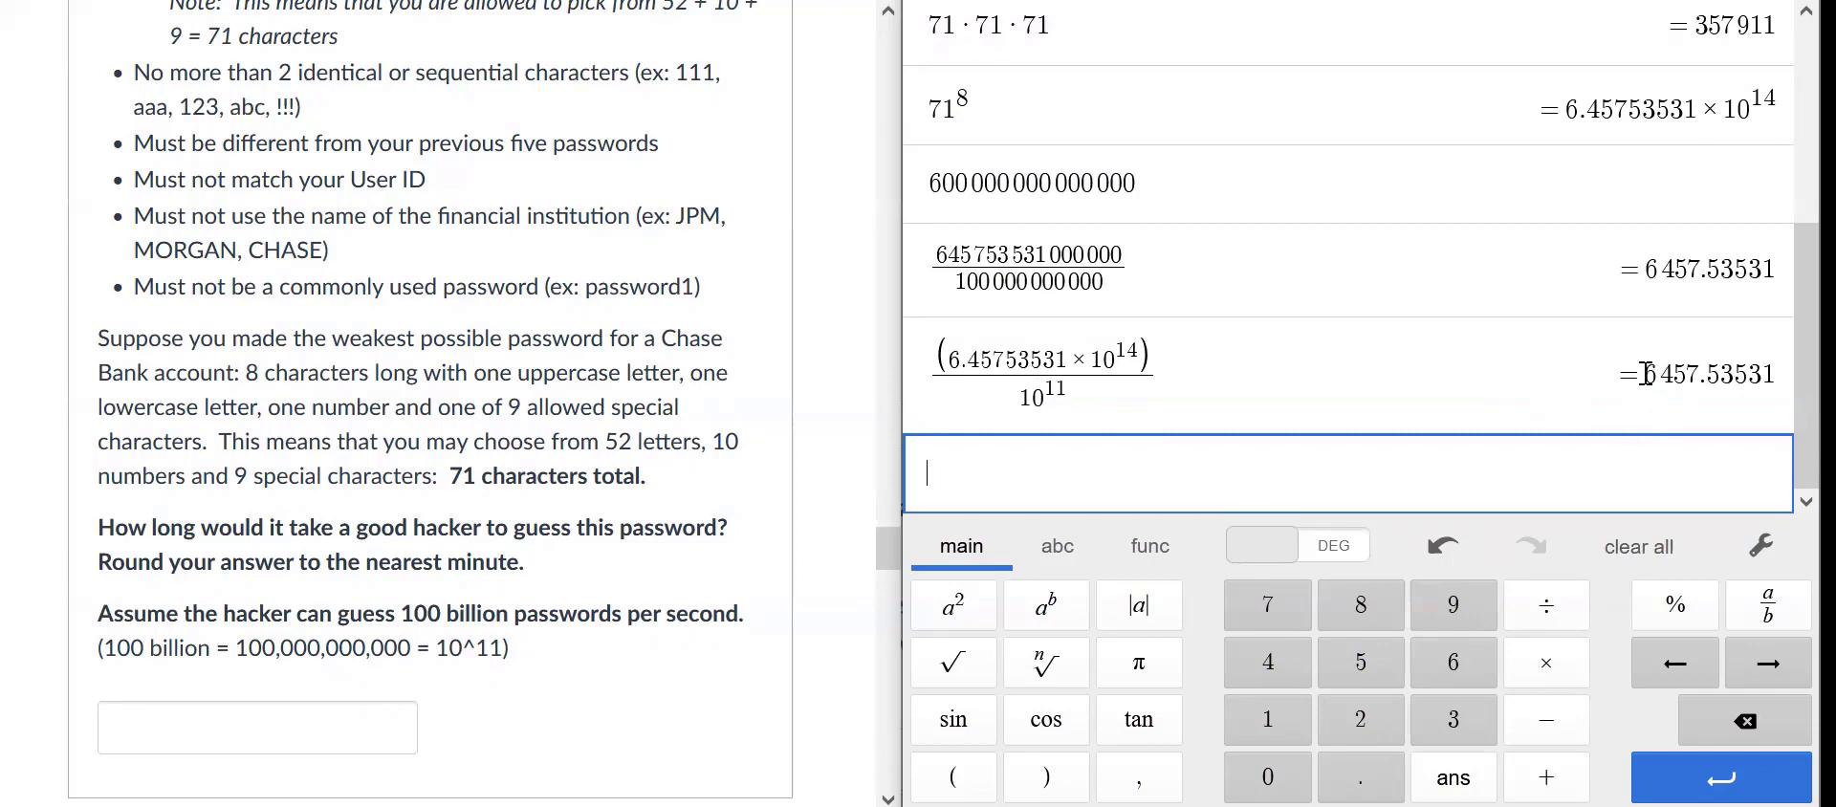
pyautogui.moveTo(1646, 374); pyautogui.dragTo(1708, 375)
pyautogui.click(1089, 466)
# Step: Highlight the question's rounding instruction and calculate 180 divided by 60 as a sample seconds-to-minutes conversion
pyautogui.moveTo(102, 562); pyautogui.dragTo(654, 587)
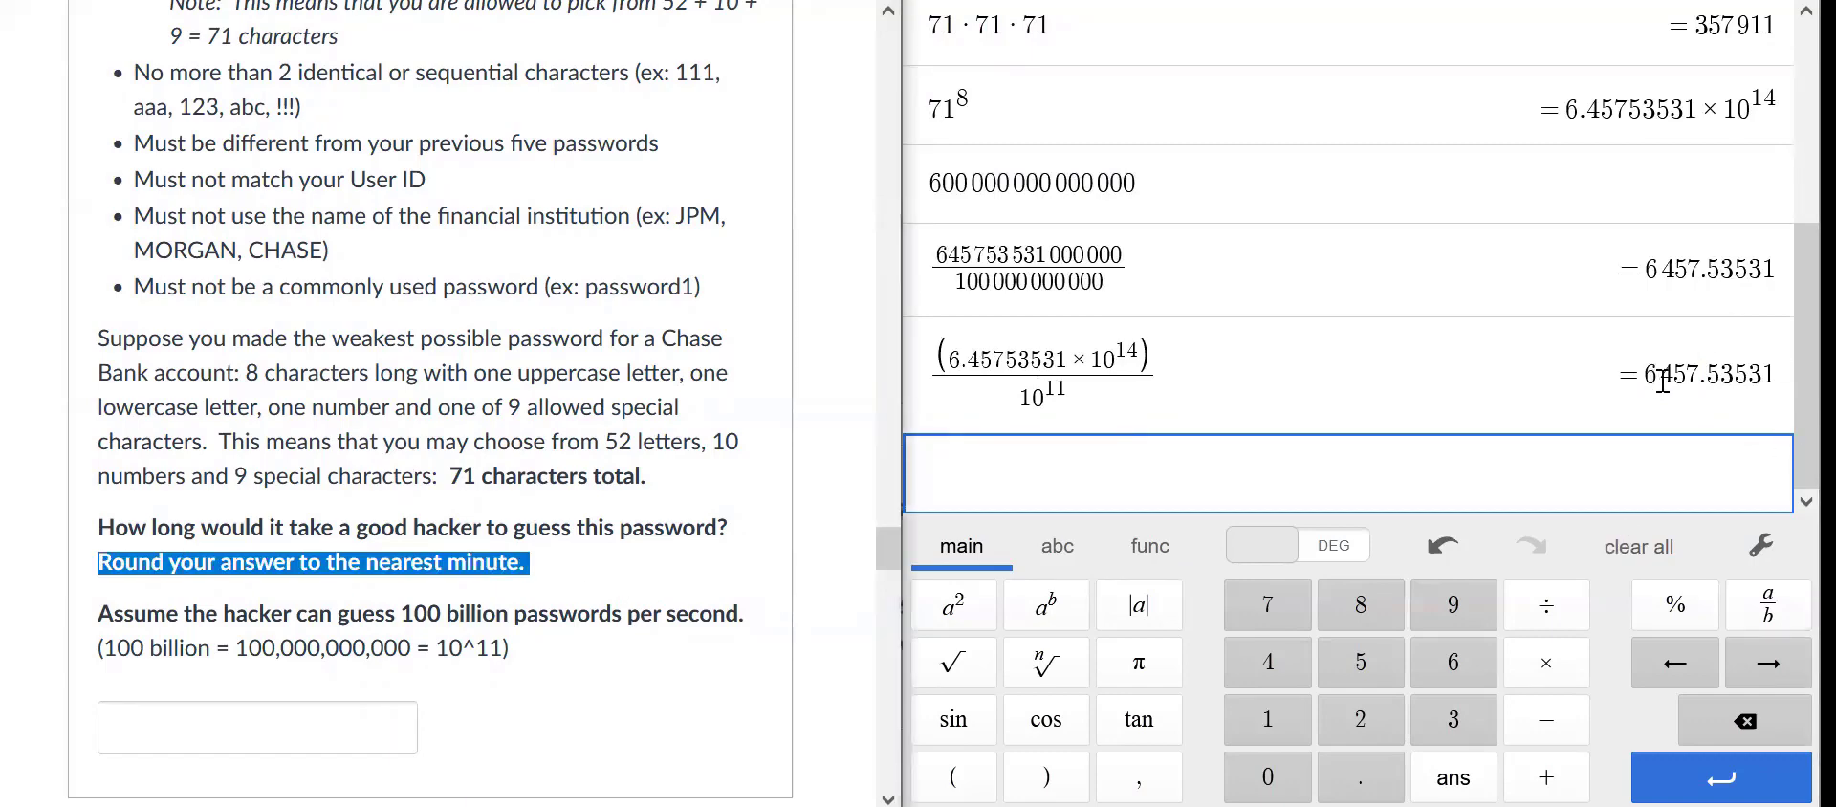
pyautogui.click(1045, 464)
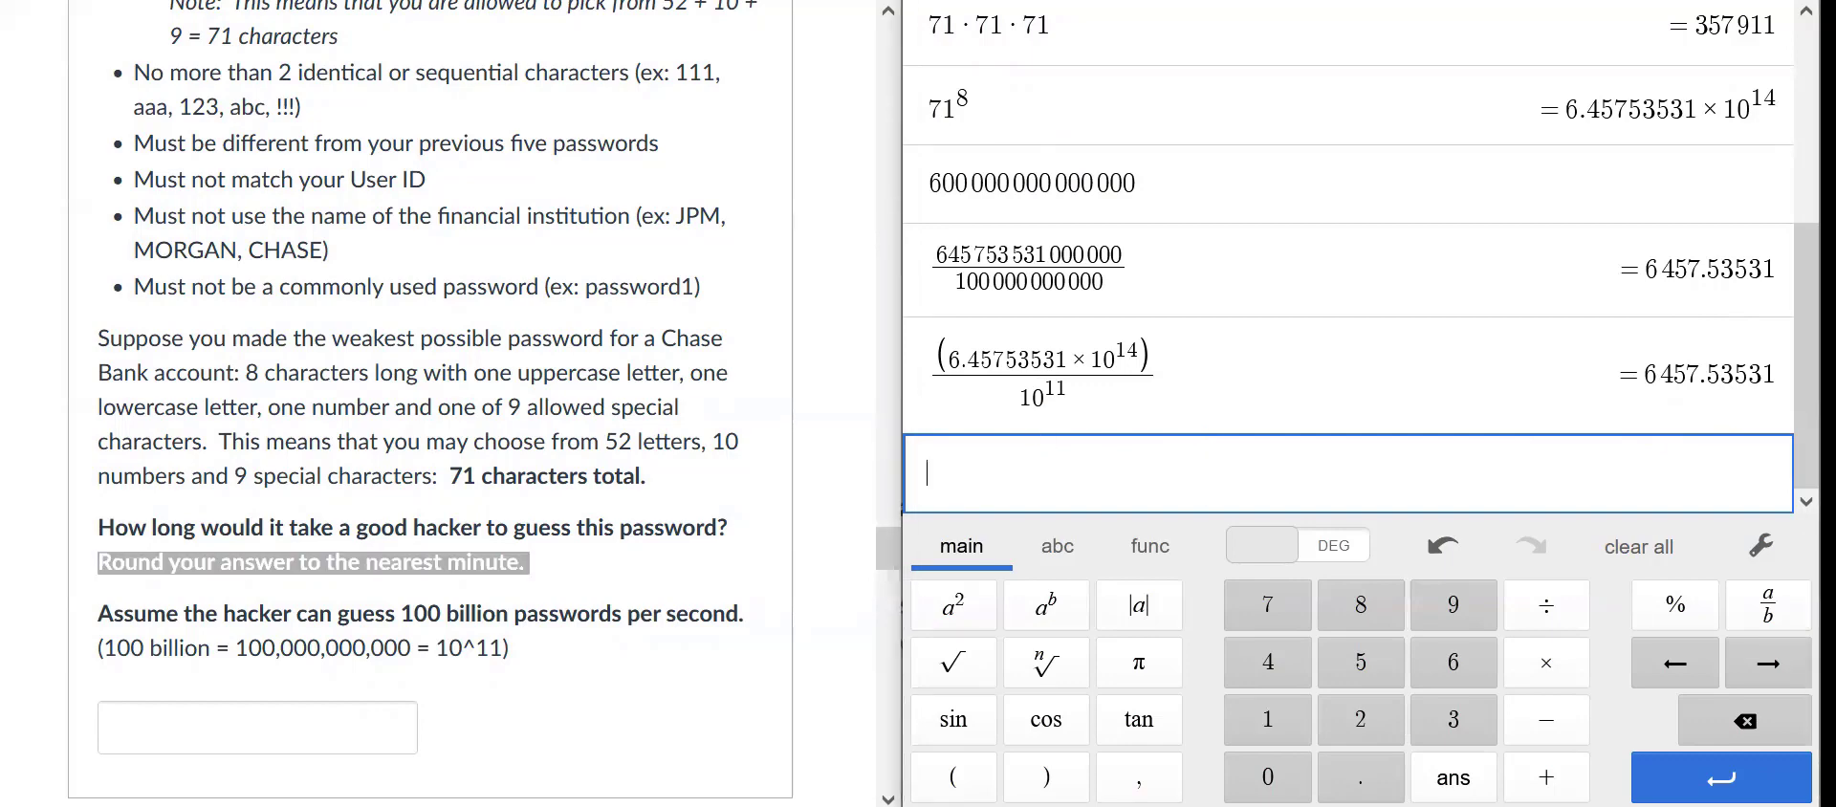
pyautogui.write('180 sec in')
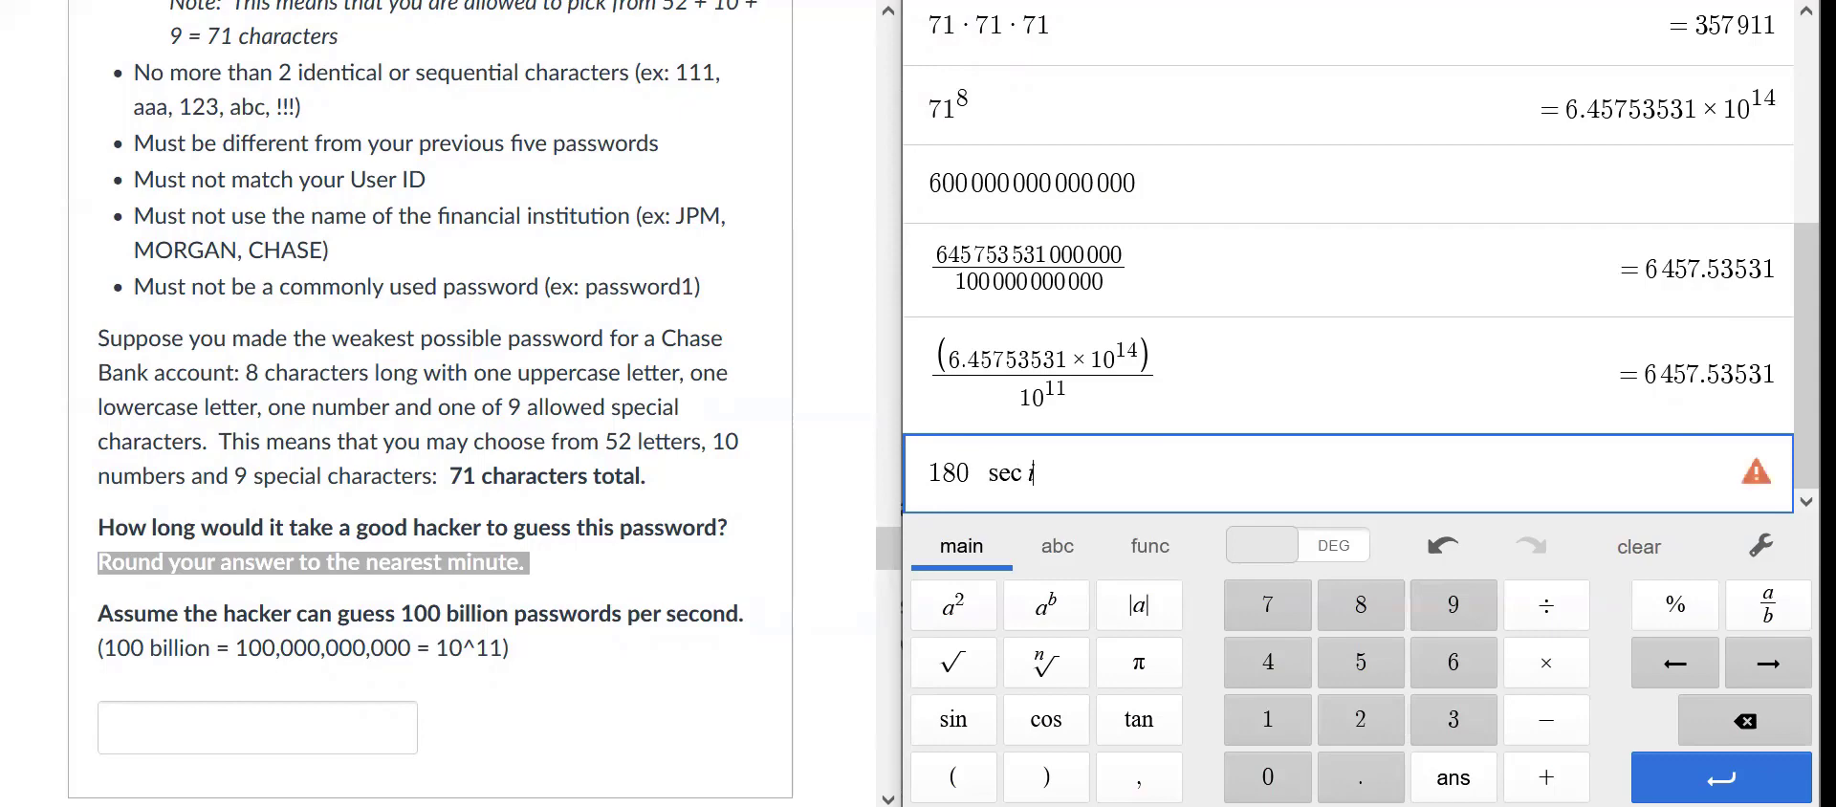
pyautogui.press('BackSpace')
pyautogui.press('BackSpace')
pyautogui.write('ond')
pyautogui.press('BackSpace')
pyautogui.press('BackSpace')
pyautogui.press('BackSpace')
pyautogui.press('BackSpace')
pyautogui.press('BackSpace')
pyautogui.press('BackSpace')
pyautogui.press('BackSpace')
pyautogui.write('/')
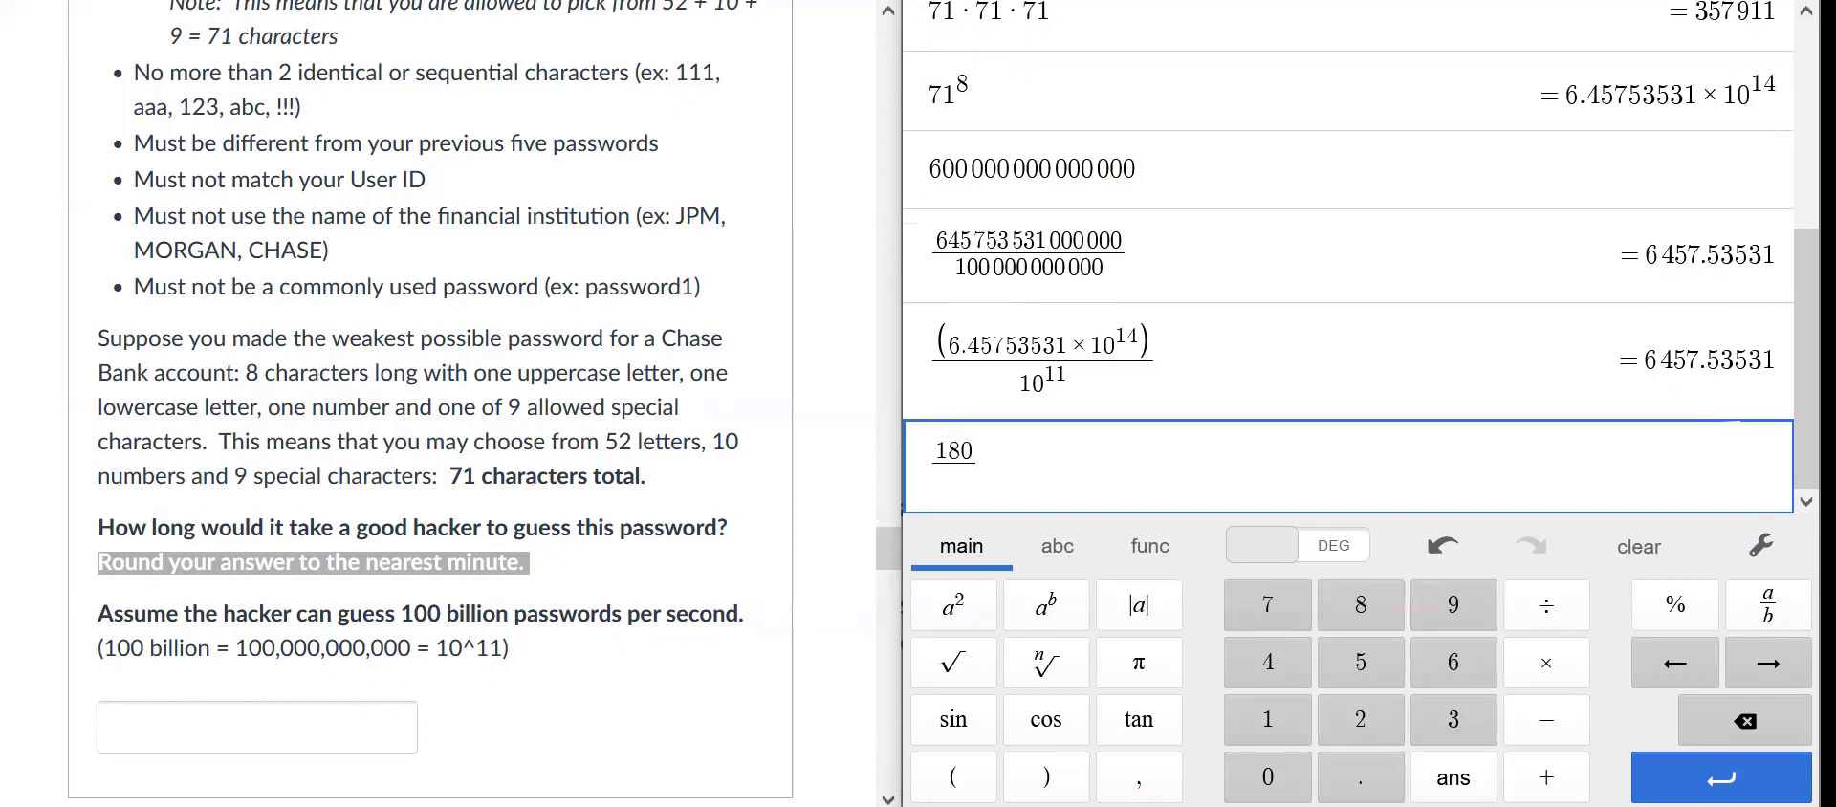
pyautogui.write('60')
# Step: Replace the fraction's numerator with the copied 6457.53531 seconds and highlight the quotient through its first decimal
pyautogui.moveTo(1648, 359); pyautogui.dragTo(1789, 368)
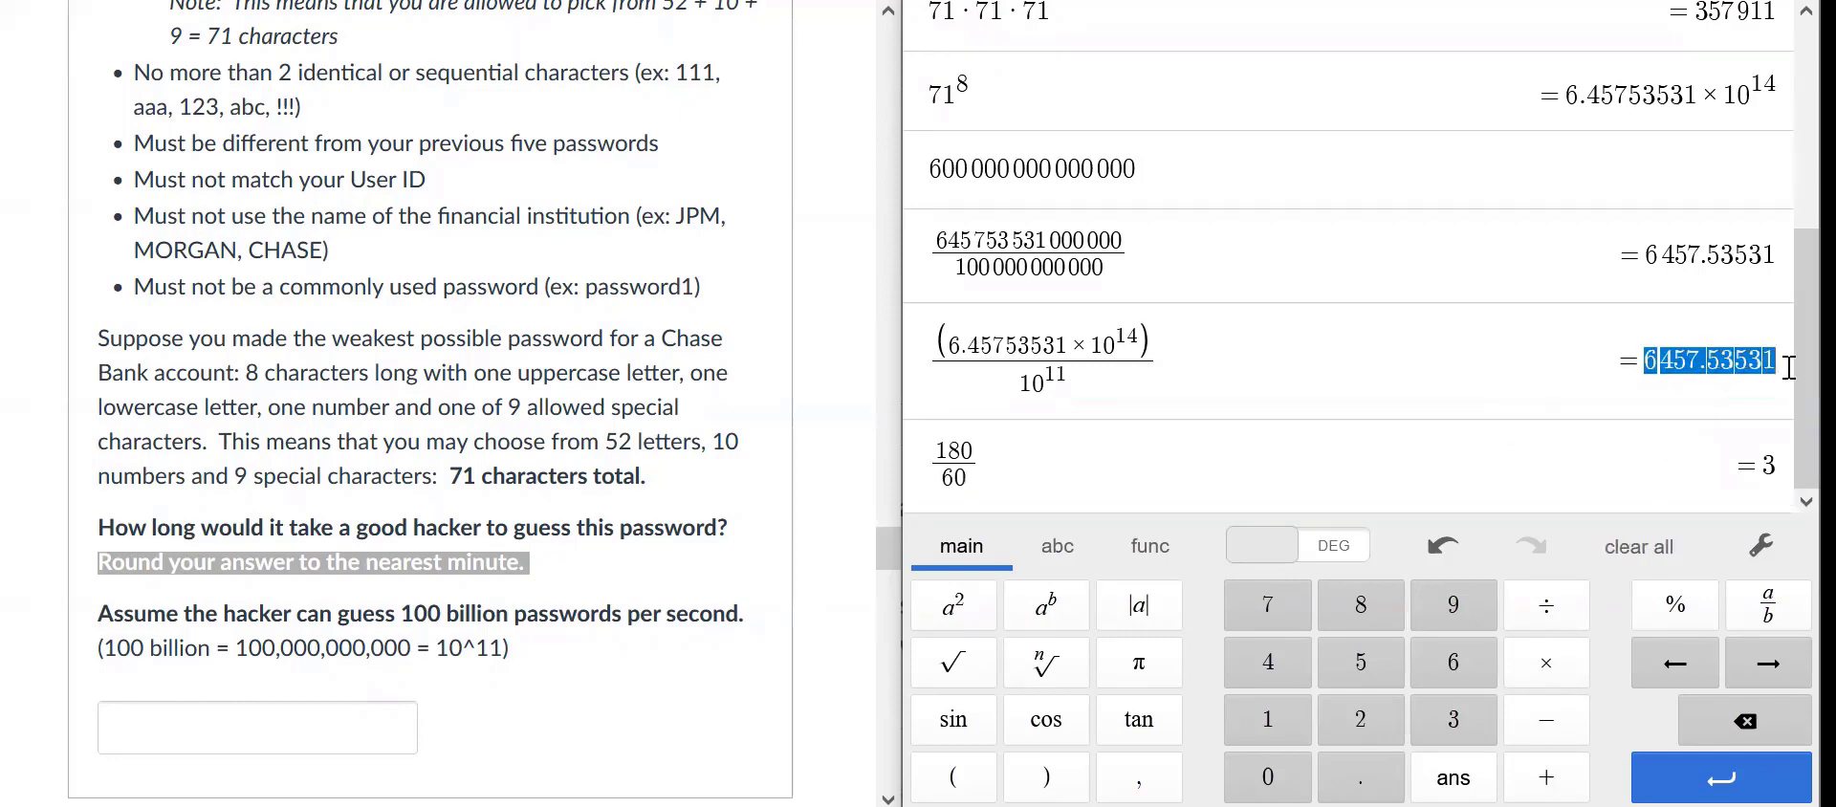
pyautogui.moveTo(936, 449); pyautogui.dragTo(976, 450)
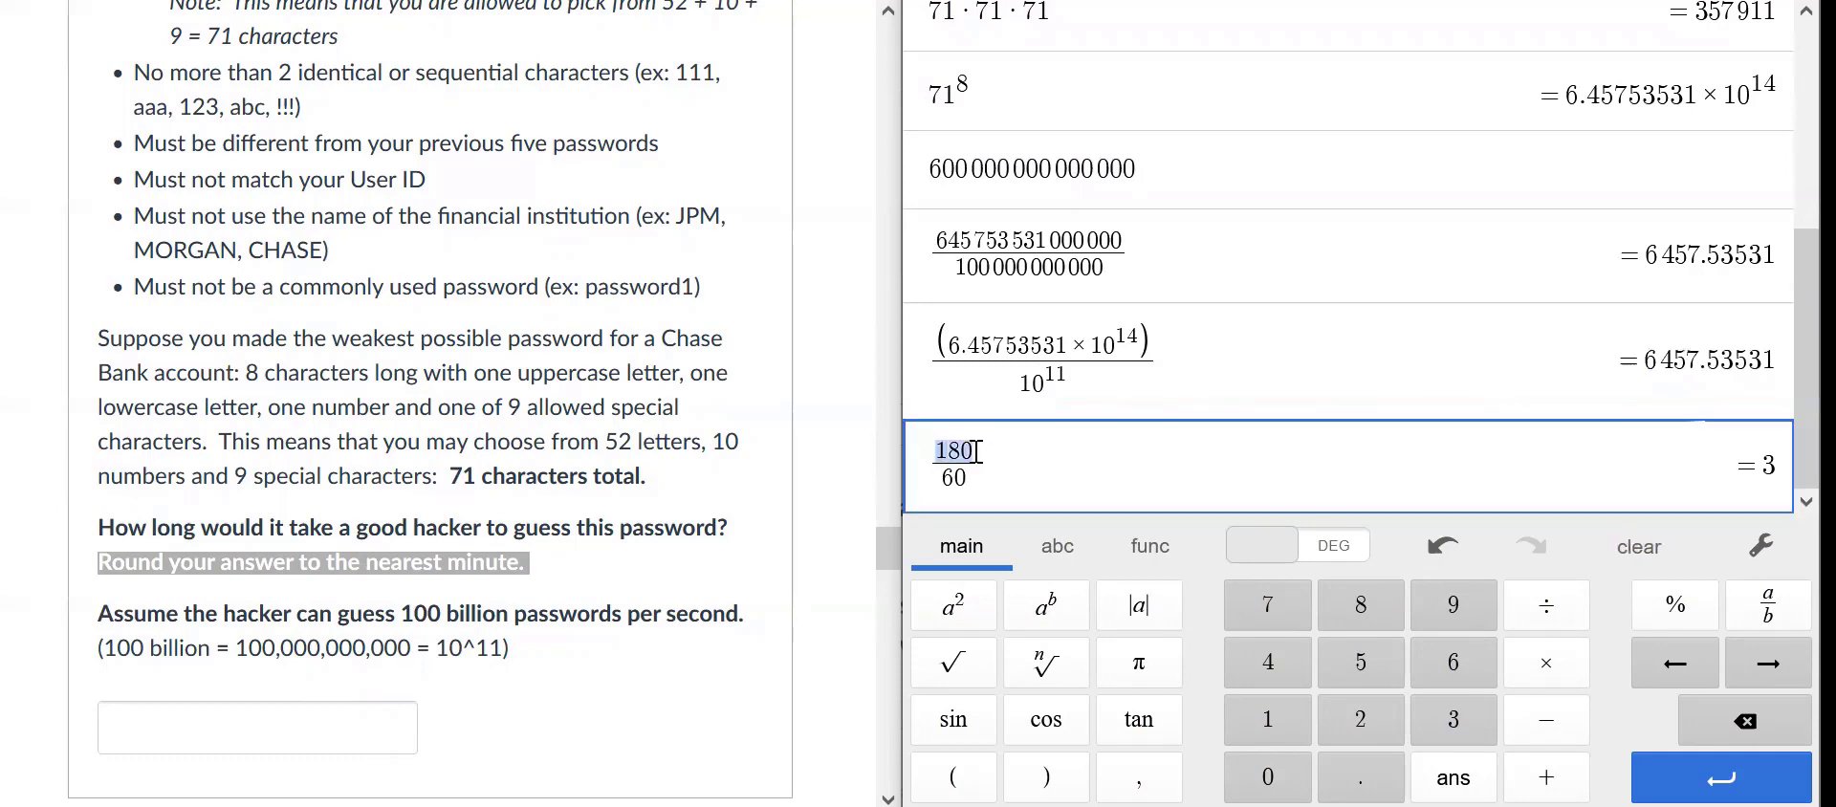
pyautogui.hotkey('ctrl', 'v')
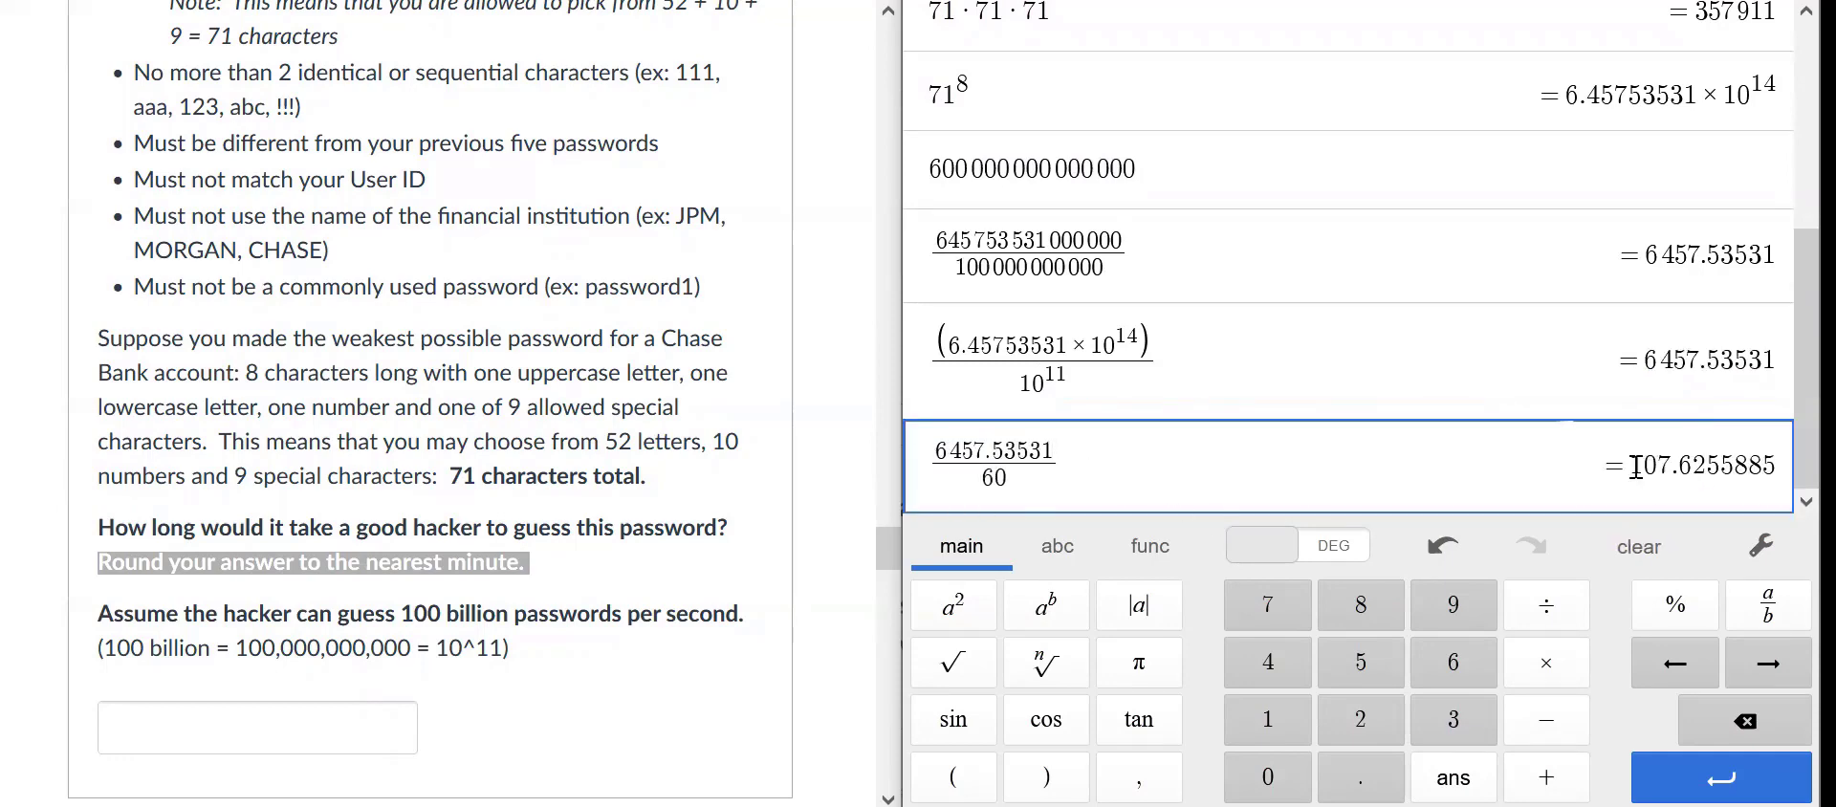
pyautogui.moveTo(1631, 467); pyautogui.dragTo(1689, 467)
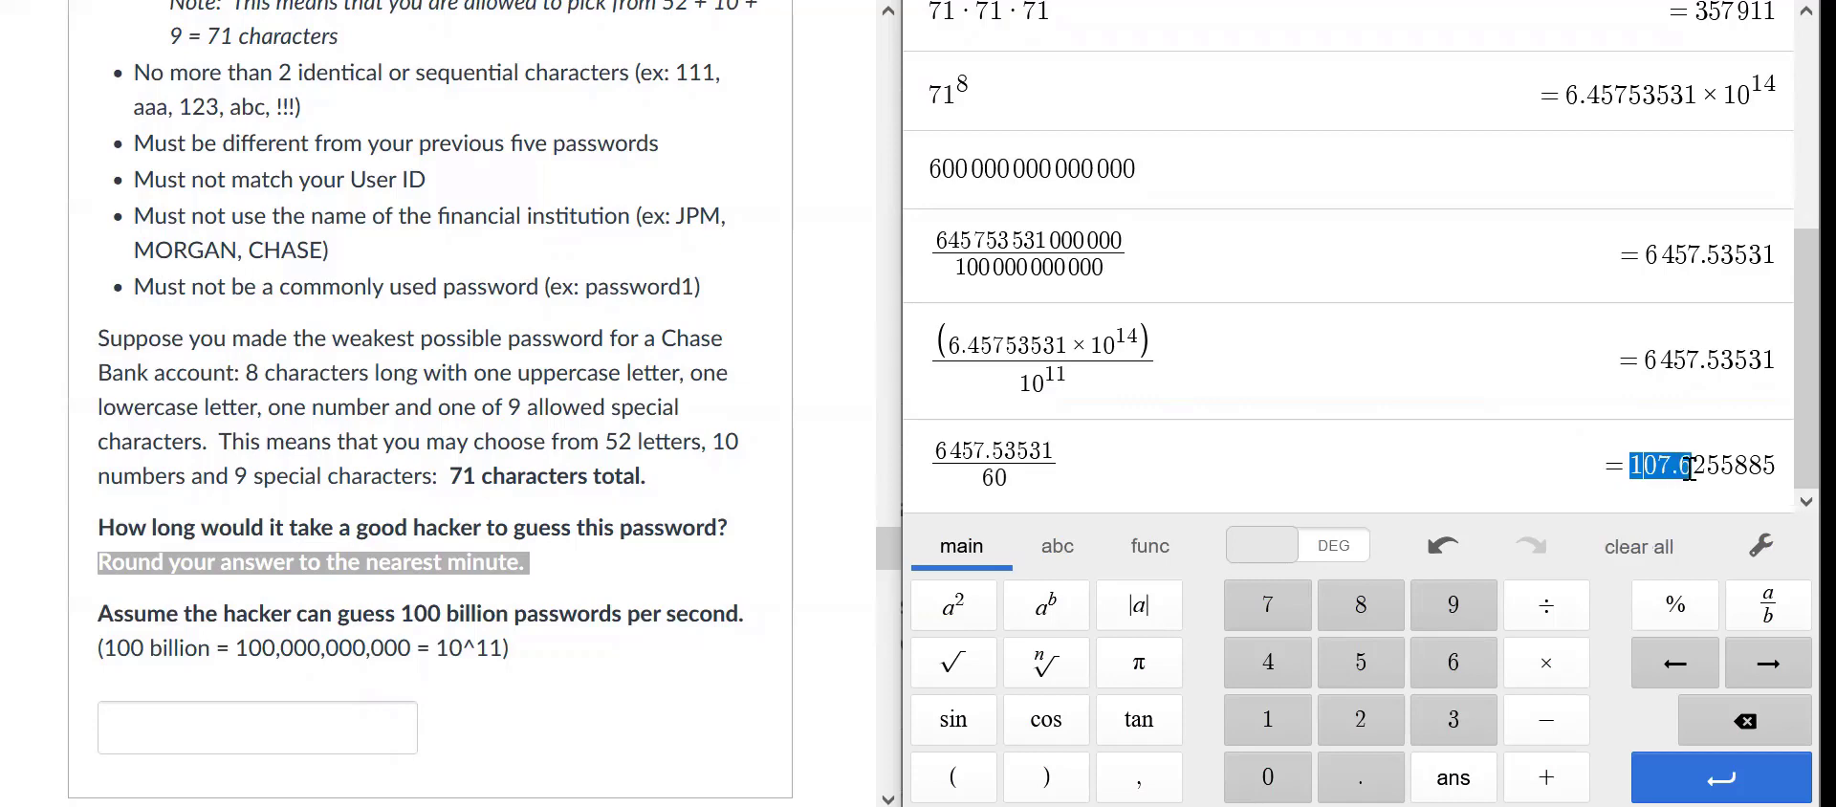
# Step: Review the question's rounding instruction and guessing rate, and enter 108 as the answer
pyautogui.click(462, 558)
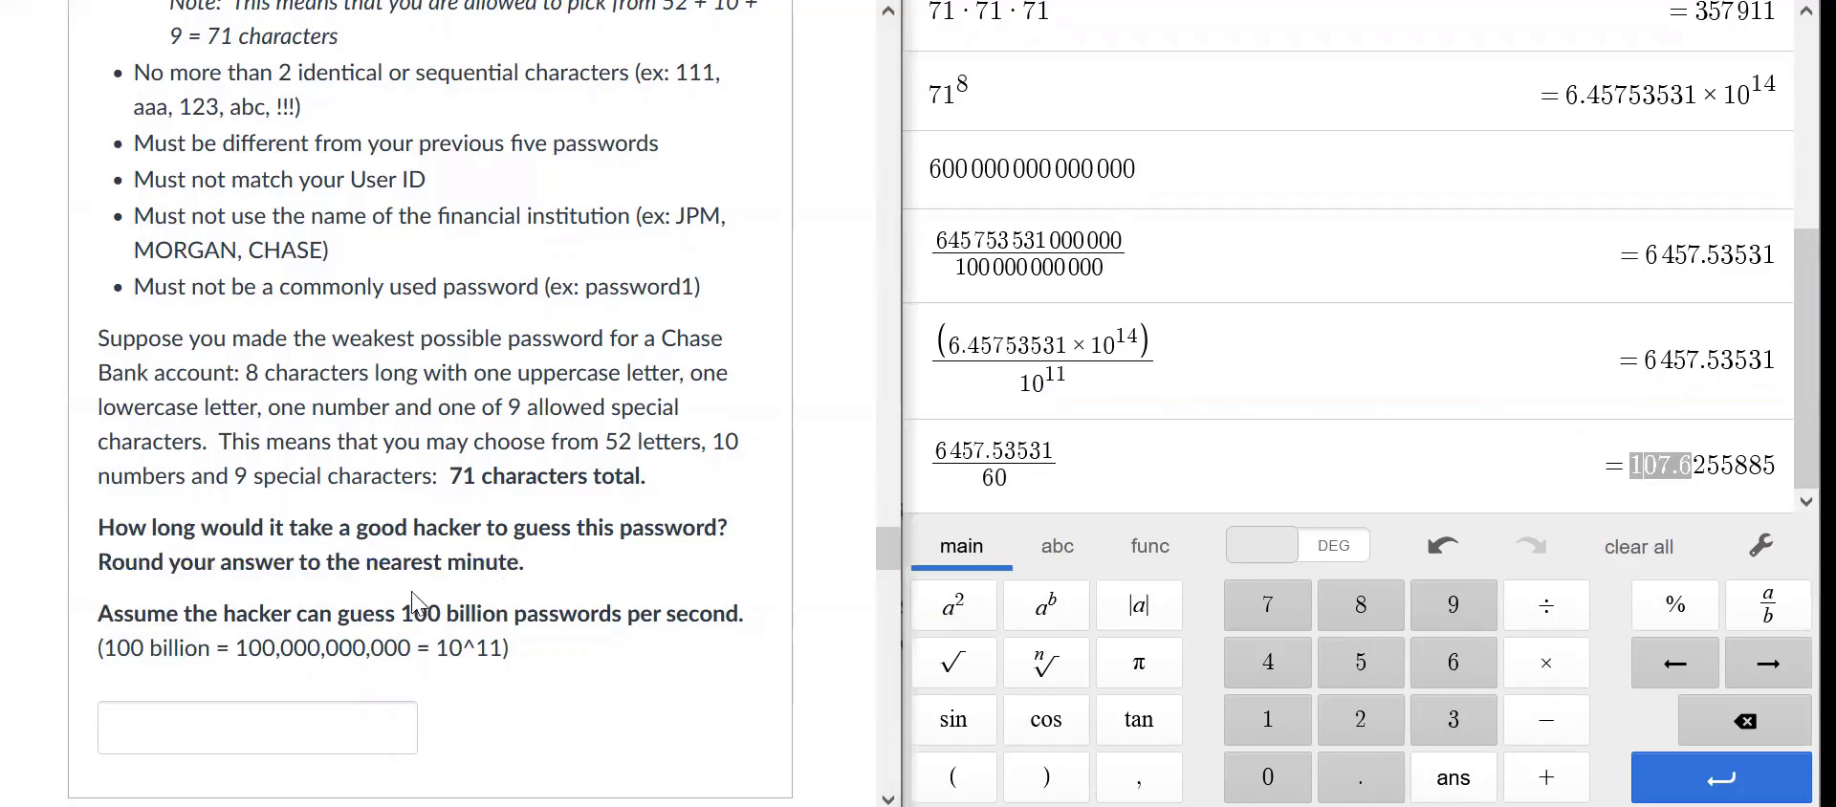
pyautogui.moveTo(98, 613); pyautogui.dragTo(521, 613)
pyautogui.moveTo(532, 562); pyautogui.dragTo(47, 565)
pyautogui.click(350, 717)
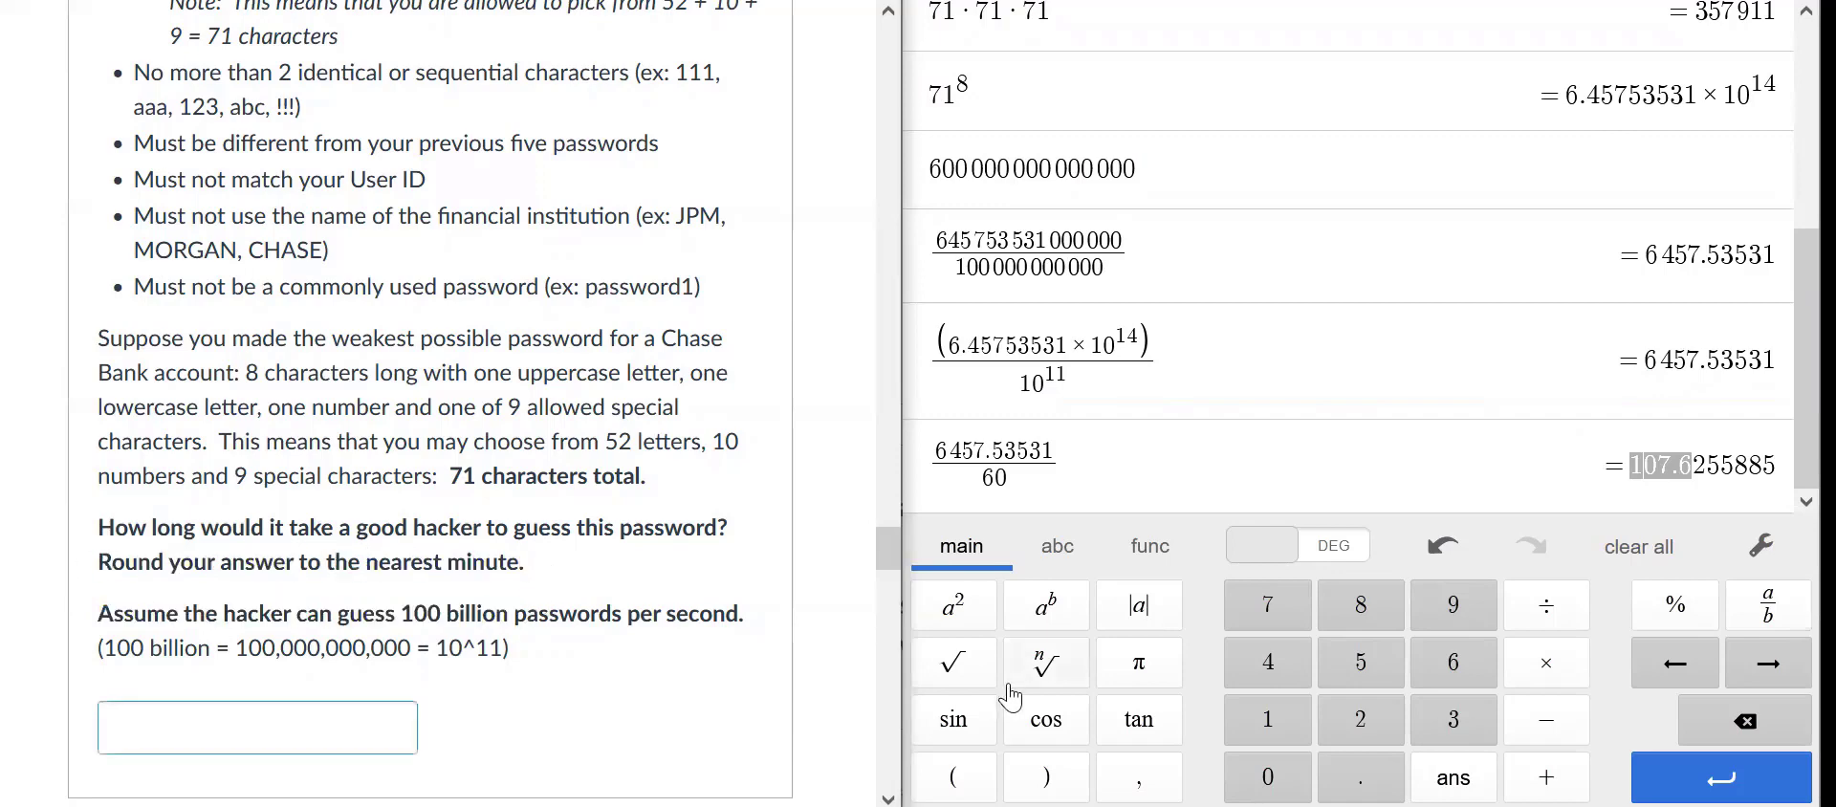
pyautogui.write('108')
# Step: Commit the minutes calculation and copy its result, 107.6255885, onto a new line
pyautogui.click(1186, 457)
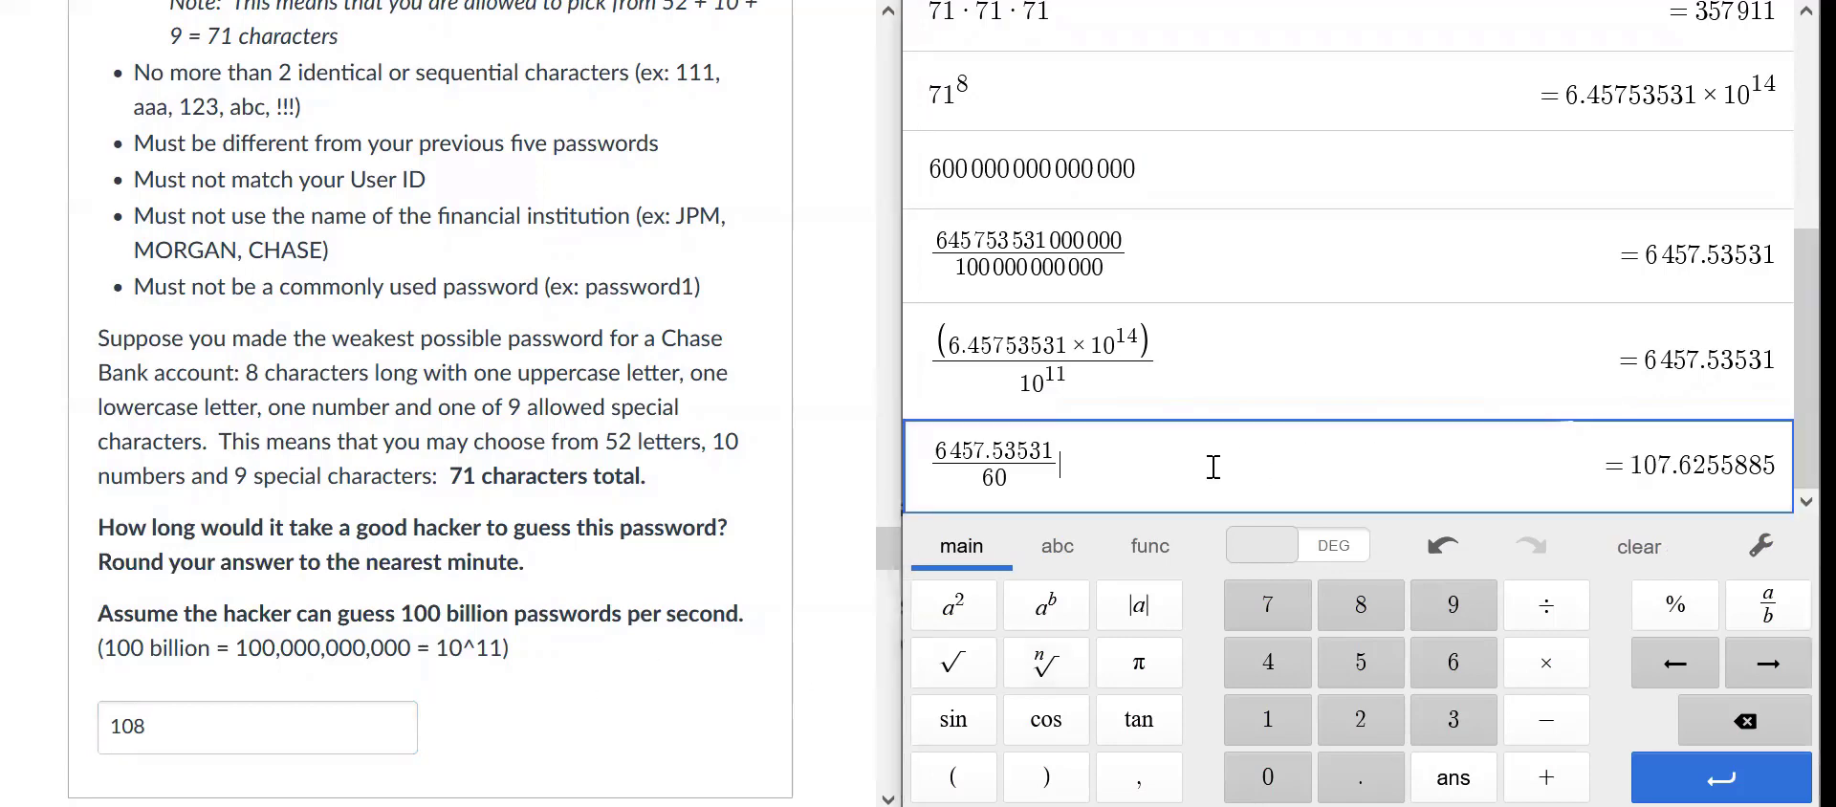
pyautogui.press('Return')
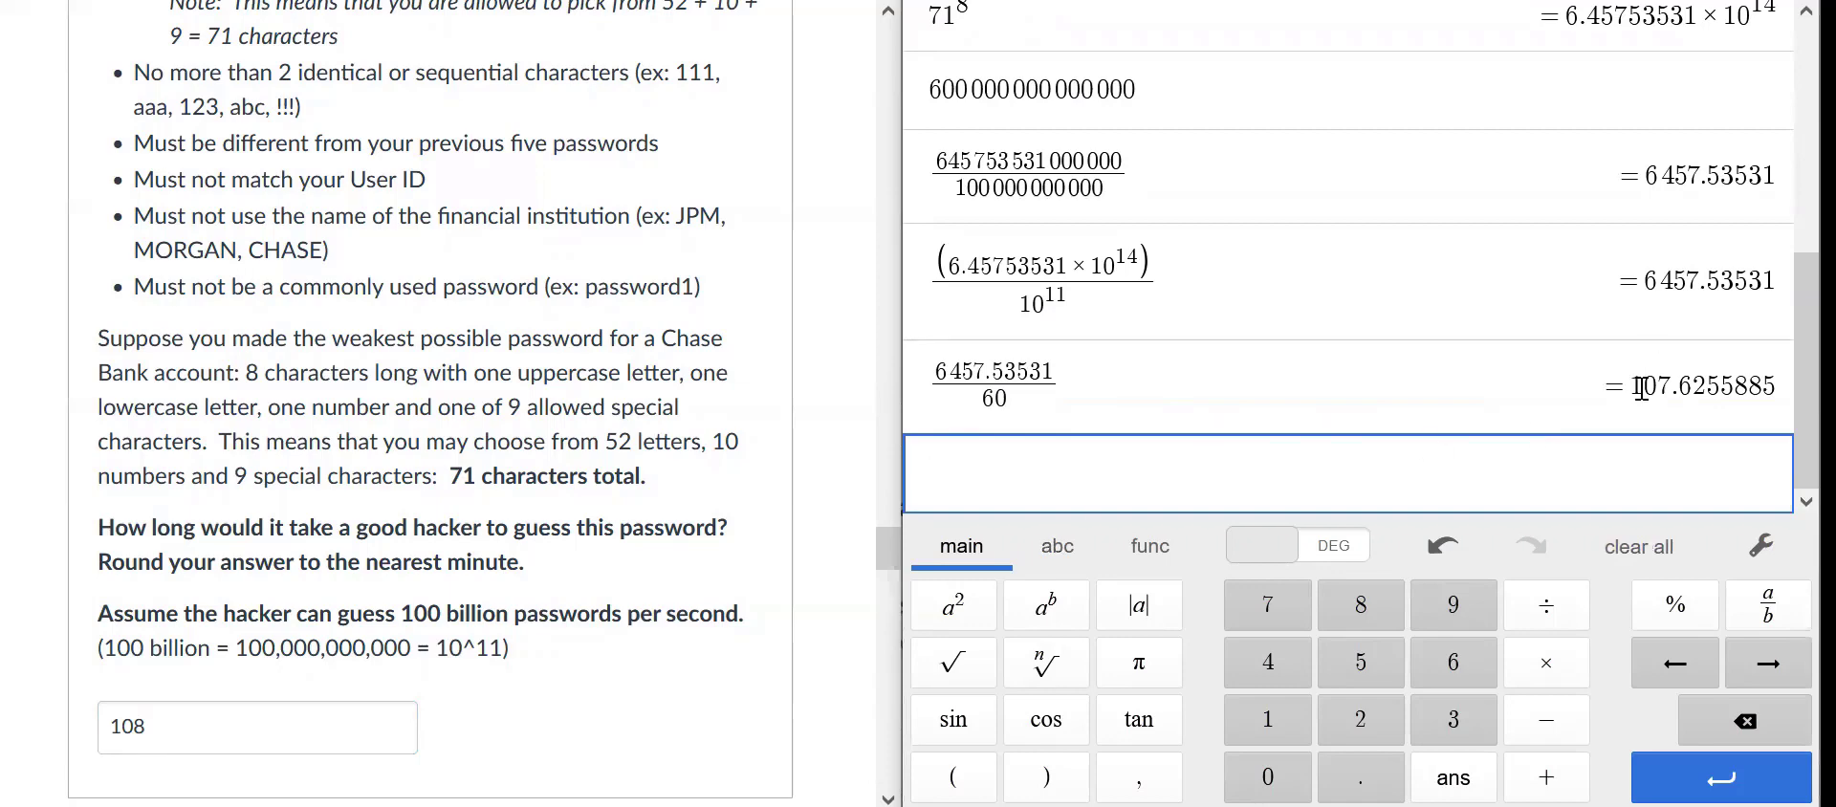
pyautogui.moveTo(1638, 387); pyautogui.dragTo(1790, 385)
pyautogui.doubleClick(1788, 387)
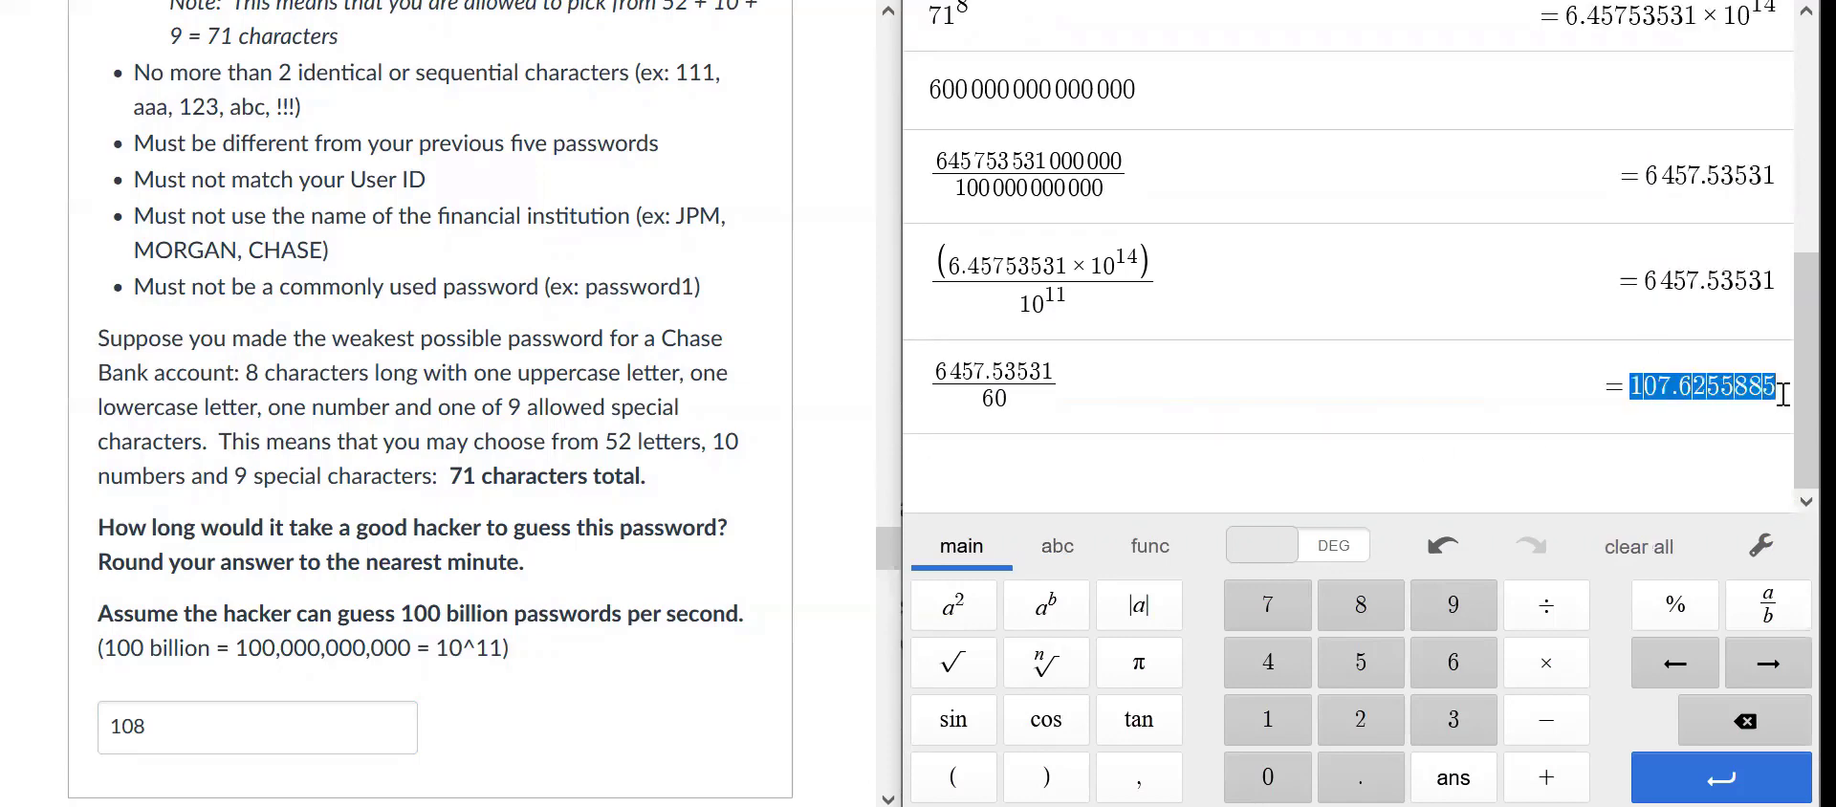
pyautogui.click(1789, 387)
pyautogui.click(1055, 460)
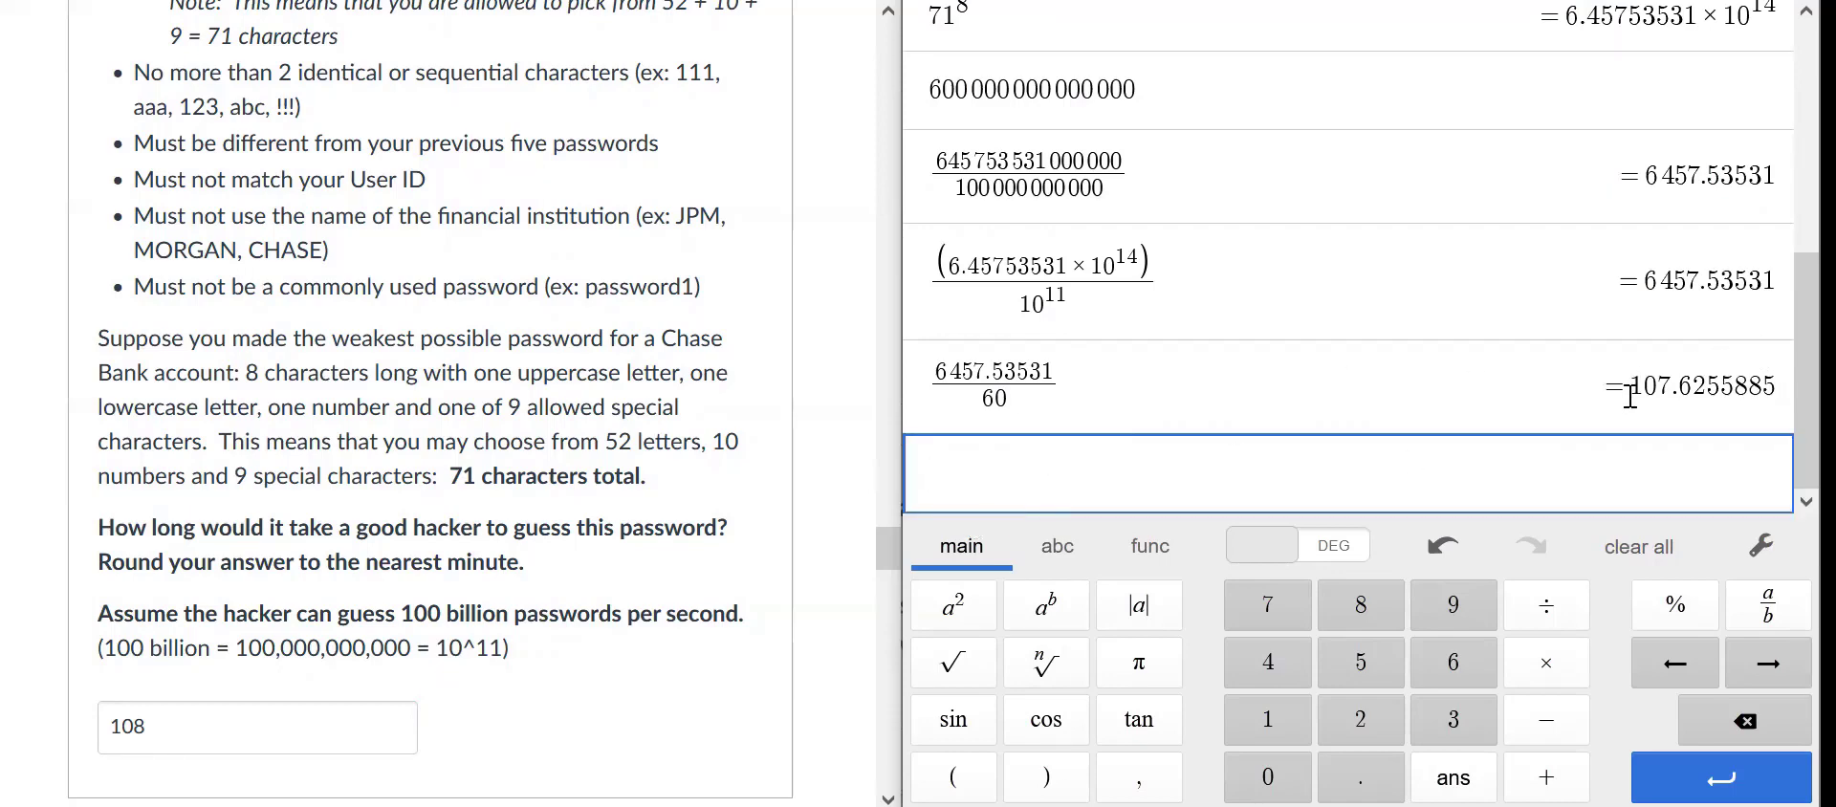
pyautogui.moveTo(1628, 387); pyautogui.dragTo(1777, 382)
pyautogui.hotkey('ctrl', 'c')
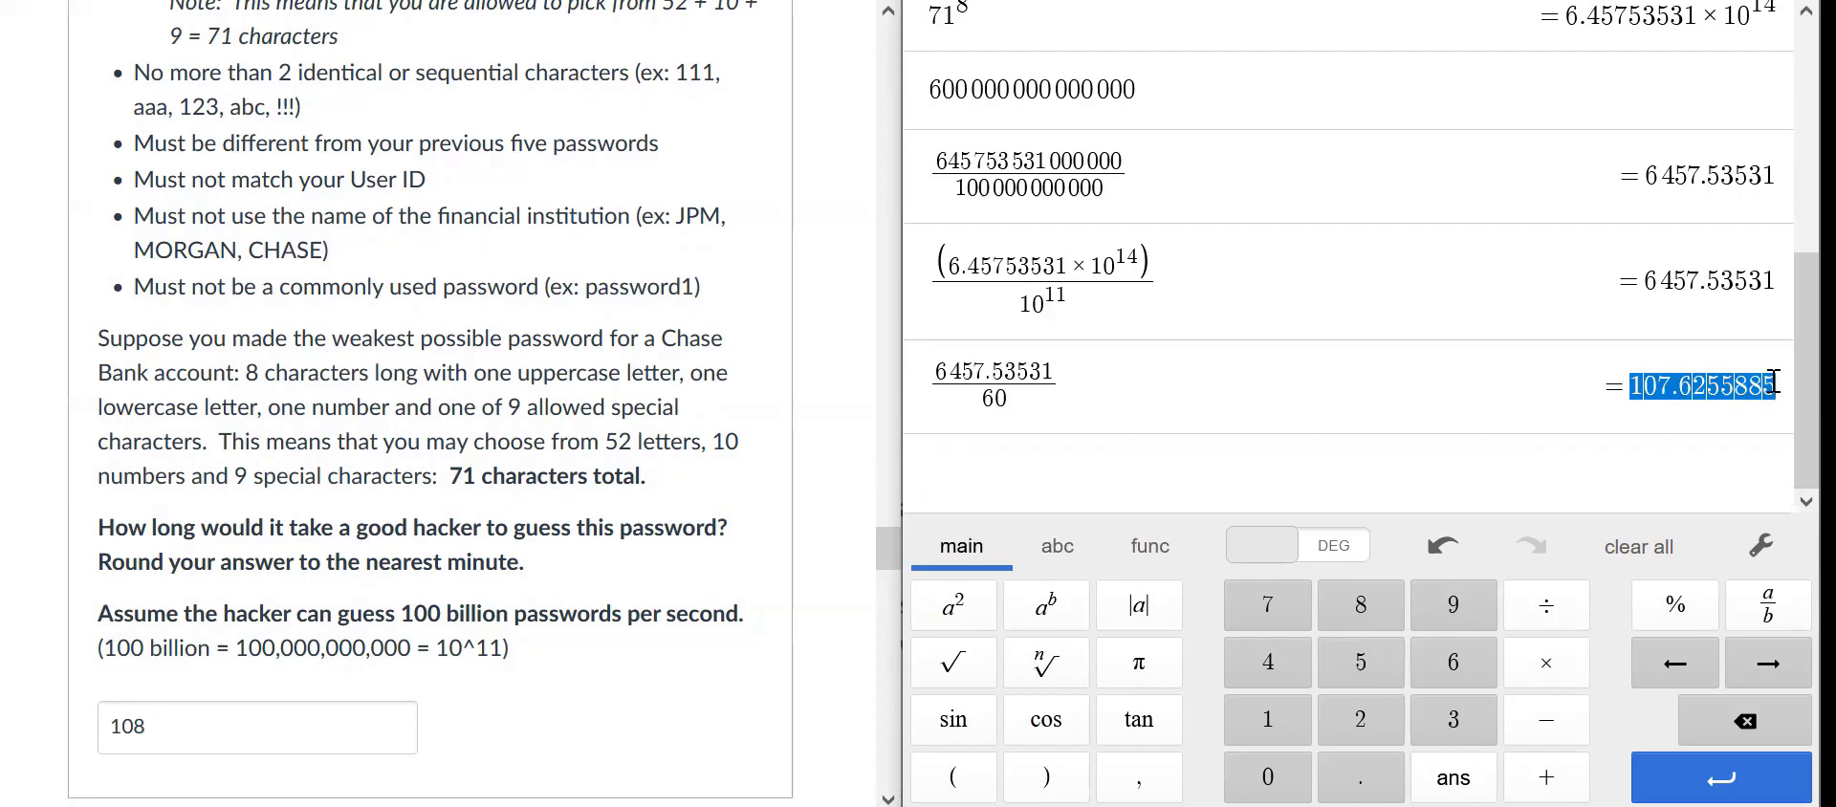
pyautogui.click(1175, 466)
pyautogui.hotkey('ctrl', 'v')
# Step: Divide the copied minutes by 60 to convert them to hours and highlight the quotient's leading digits
pyautogui.write('/')
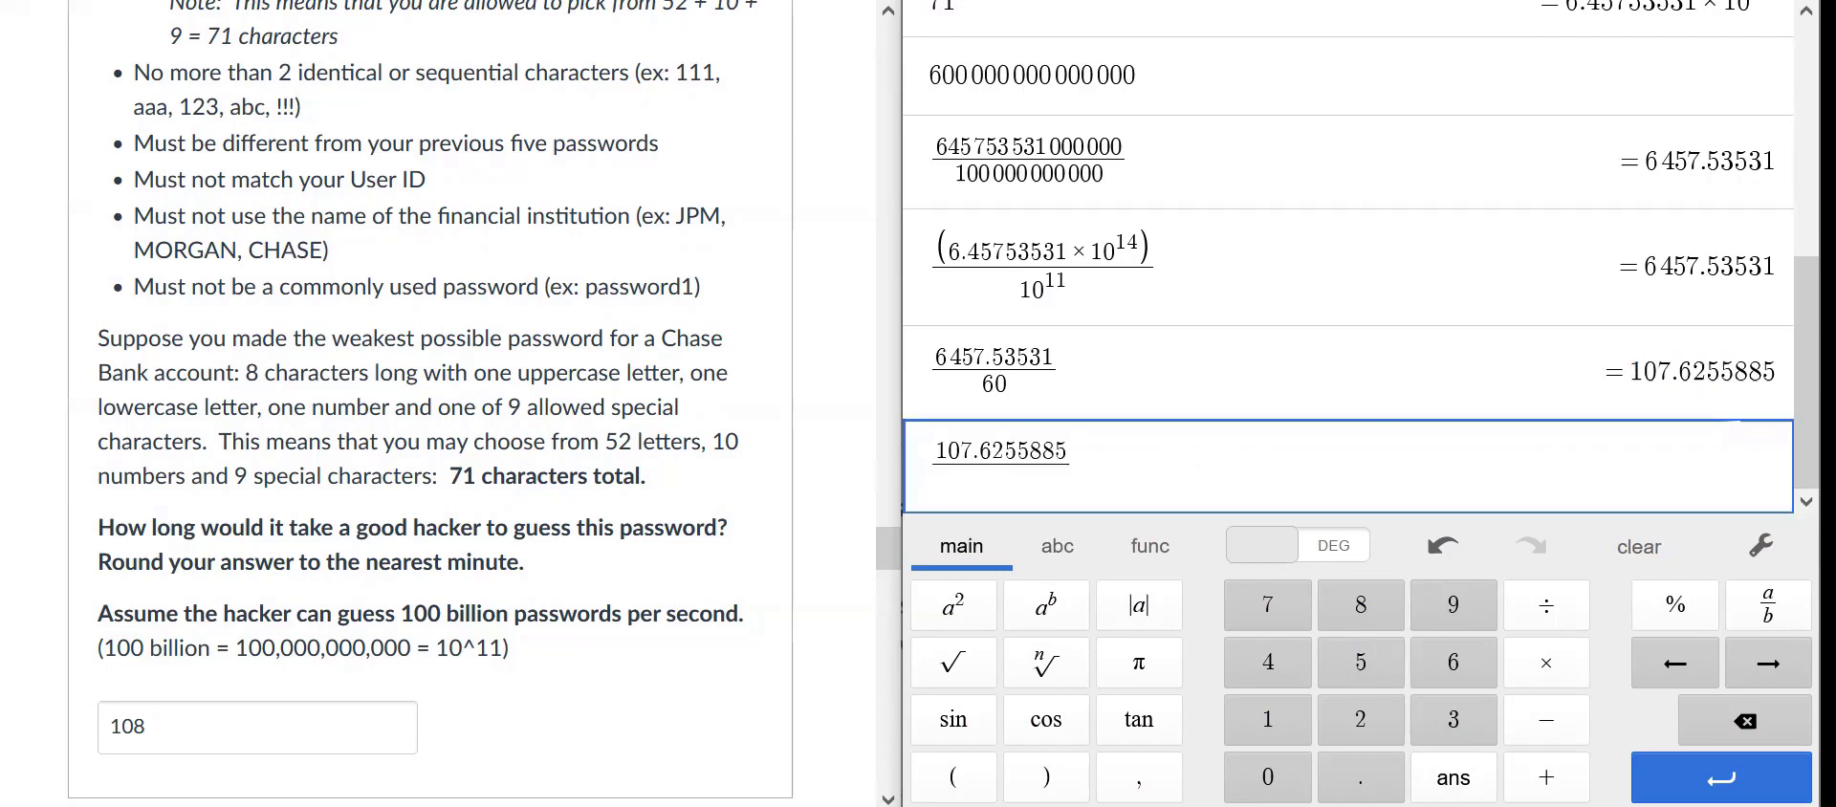
pyautogui.write('60')
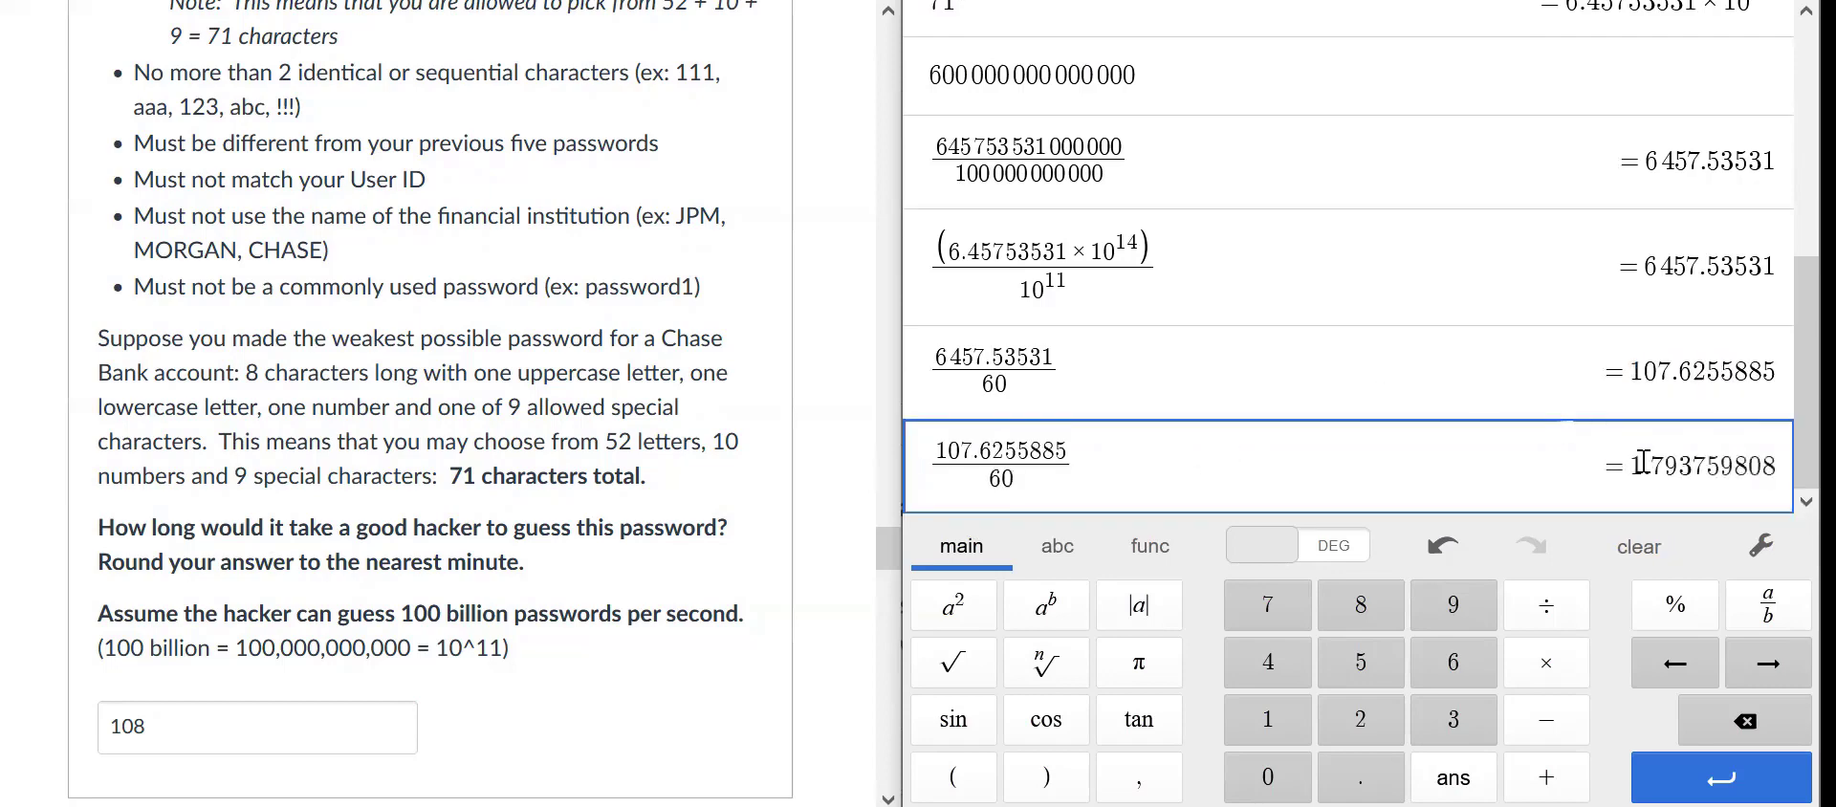
pyautogui.moveTo(1632, 466); pyautogui.dragTo(1679, 466)
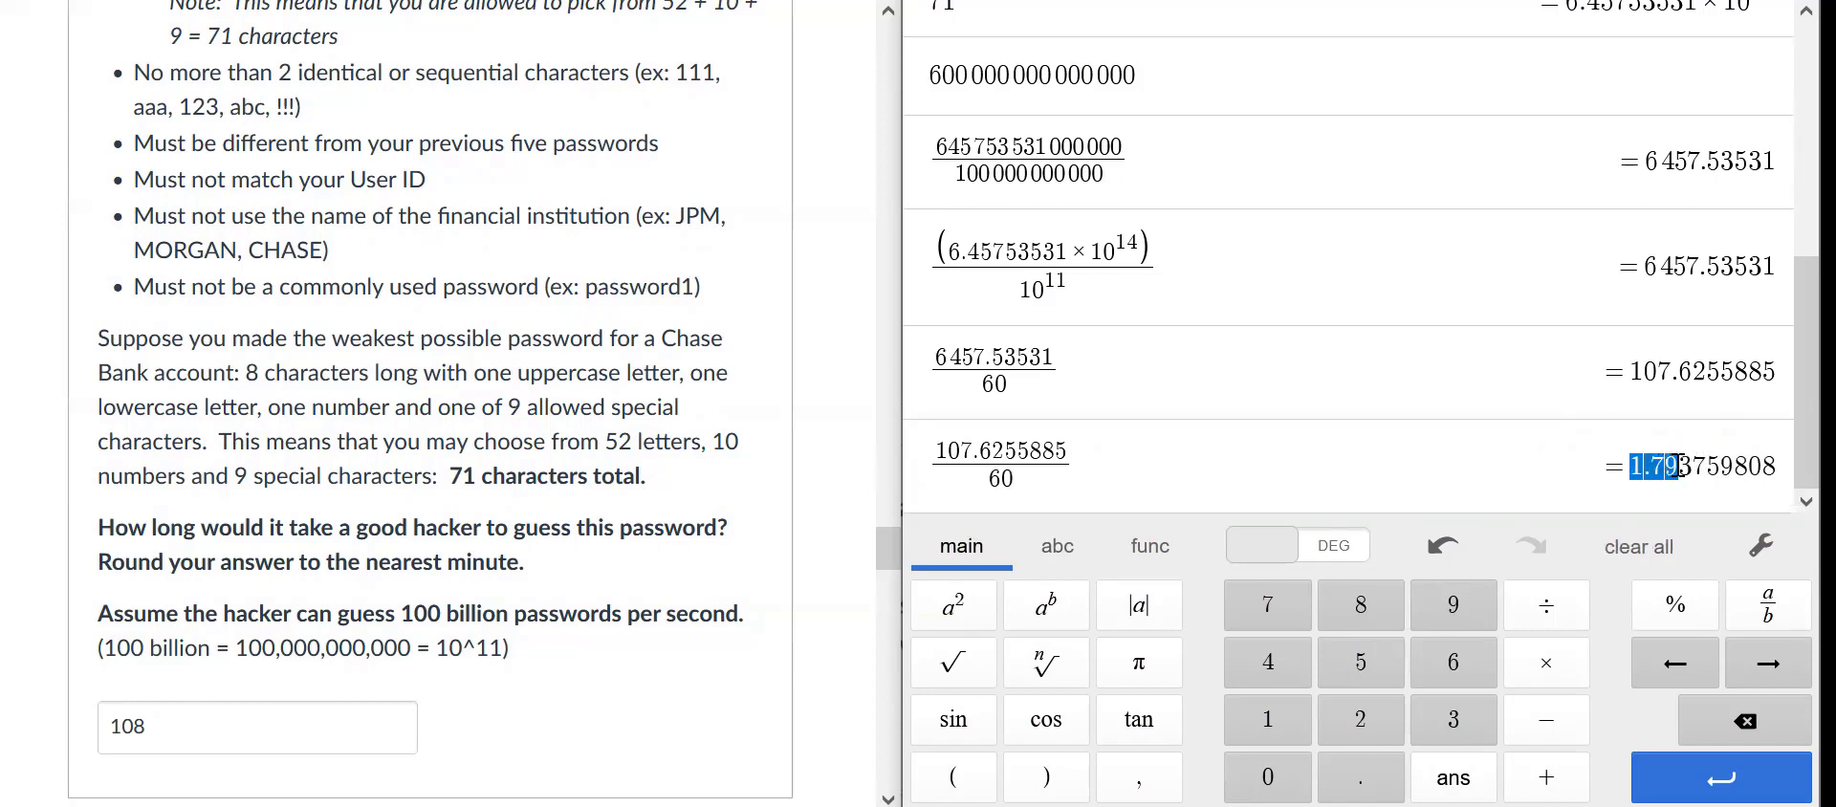
# Step: Review Chase's password character requirements and the calculator's work from the powers of 71 through the division by 60
pyautogui.click(153, 726)
pyautogui.click(1679, 471)
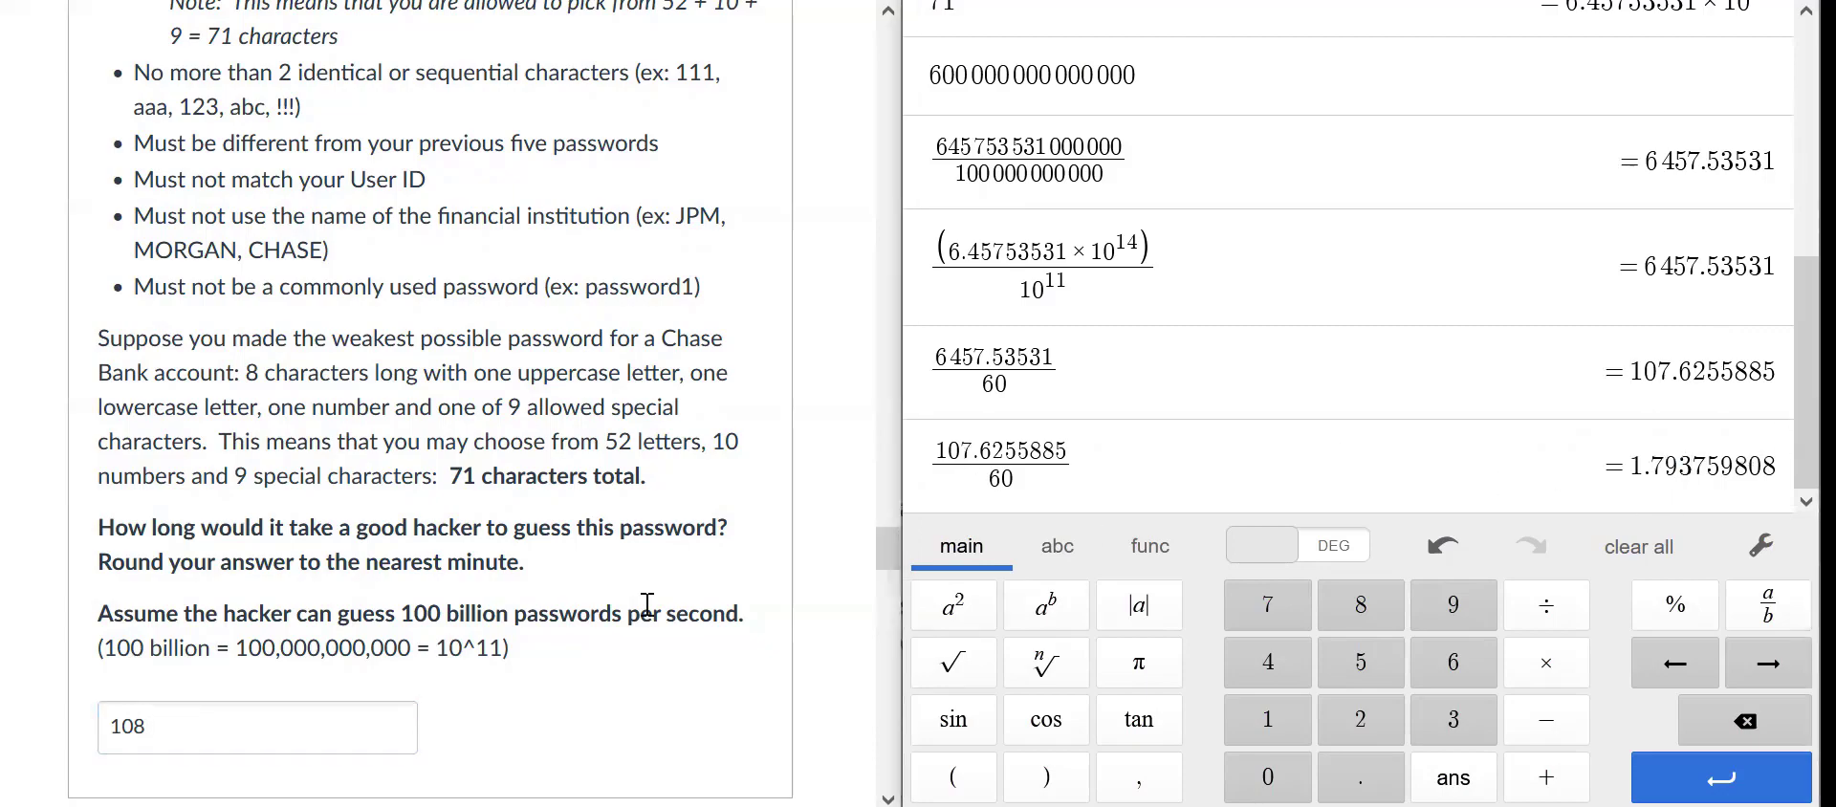
pyautogui.scroll(3, 624, 644)
pyautogui.scroll(2, 626, 641)
pyautogui.scroll(-1, 669, 631)
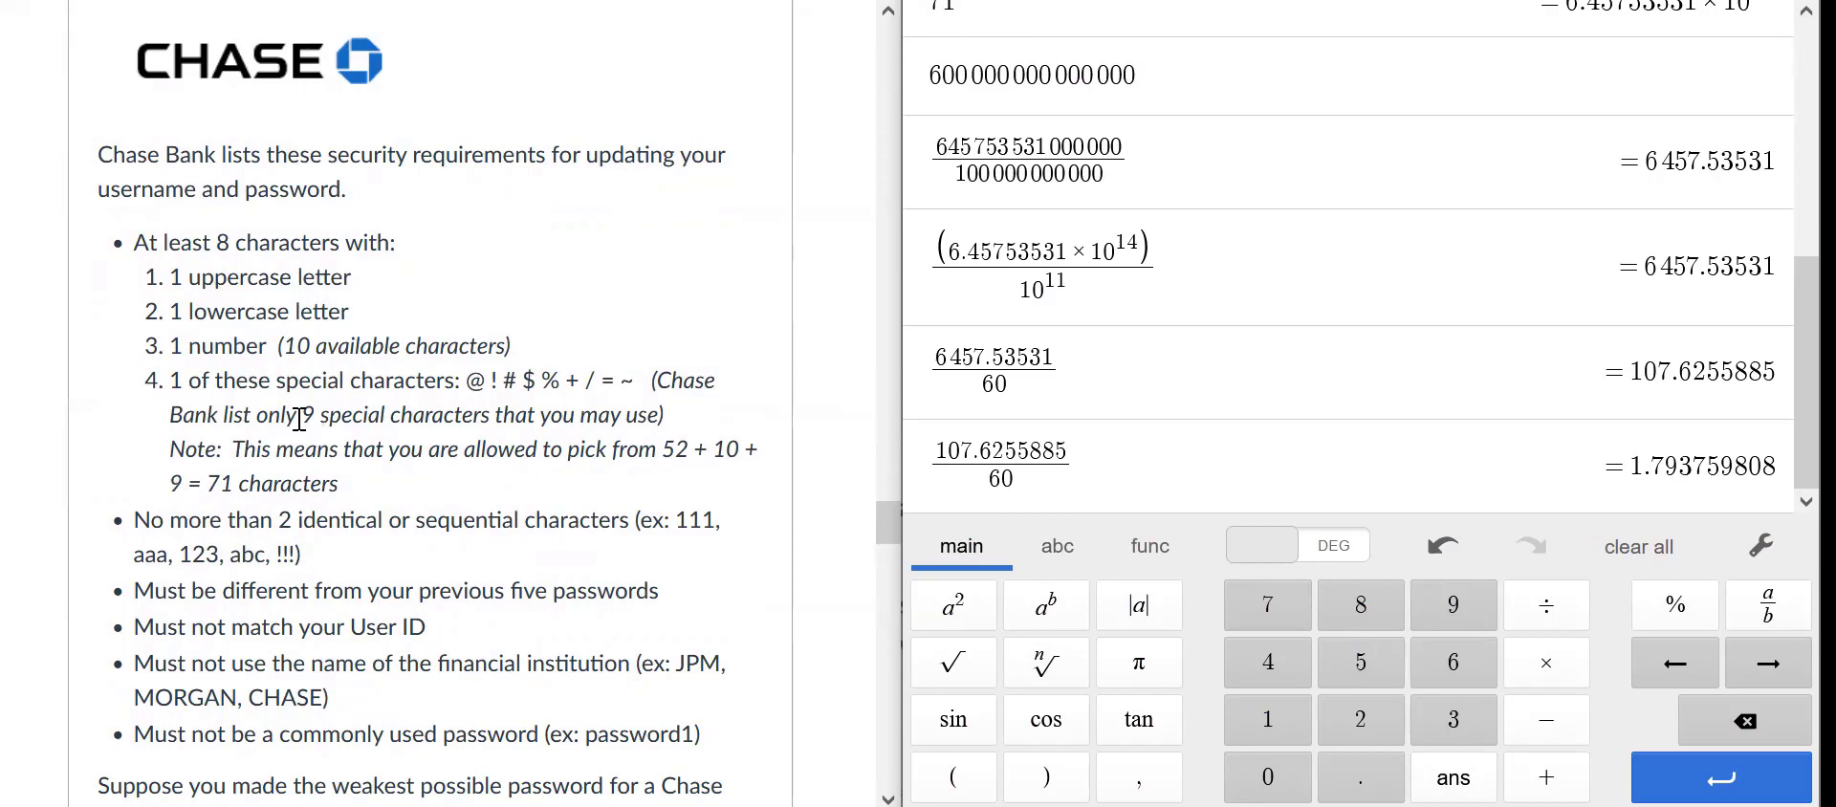
pyautogui.scroll(-2, 389, 375)
pyautogui.scroll(-1, 532, 445)
pyautogui.scroll(1, 532, 444)
pyautogui.scroll(4, 1182, 392)
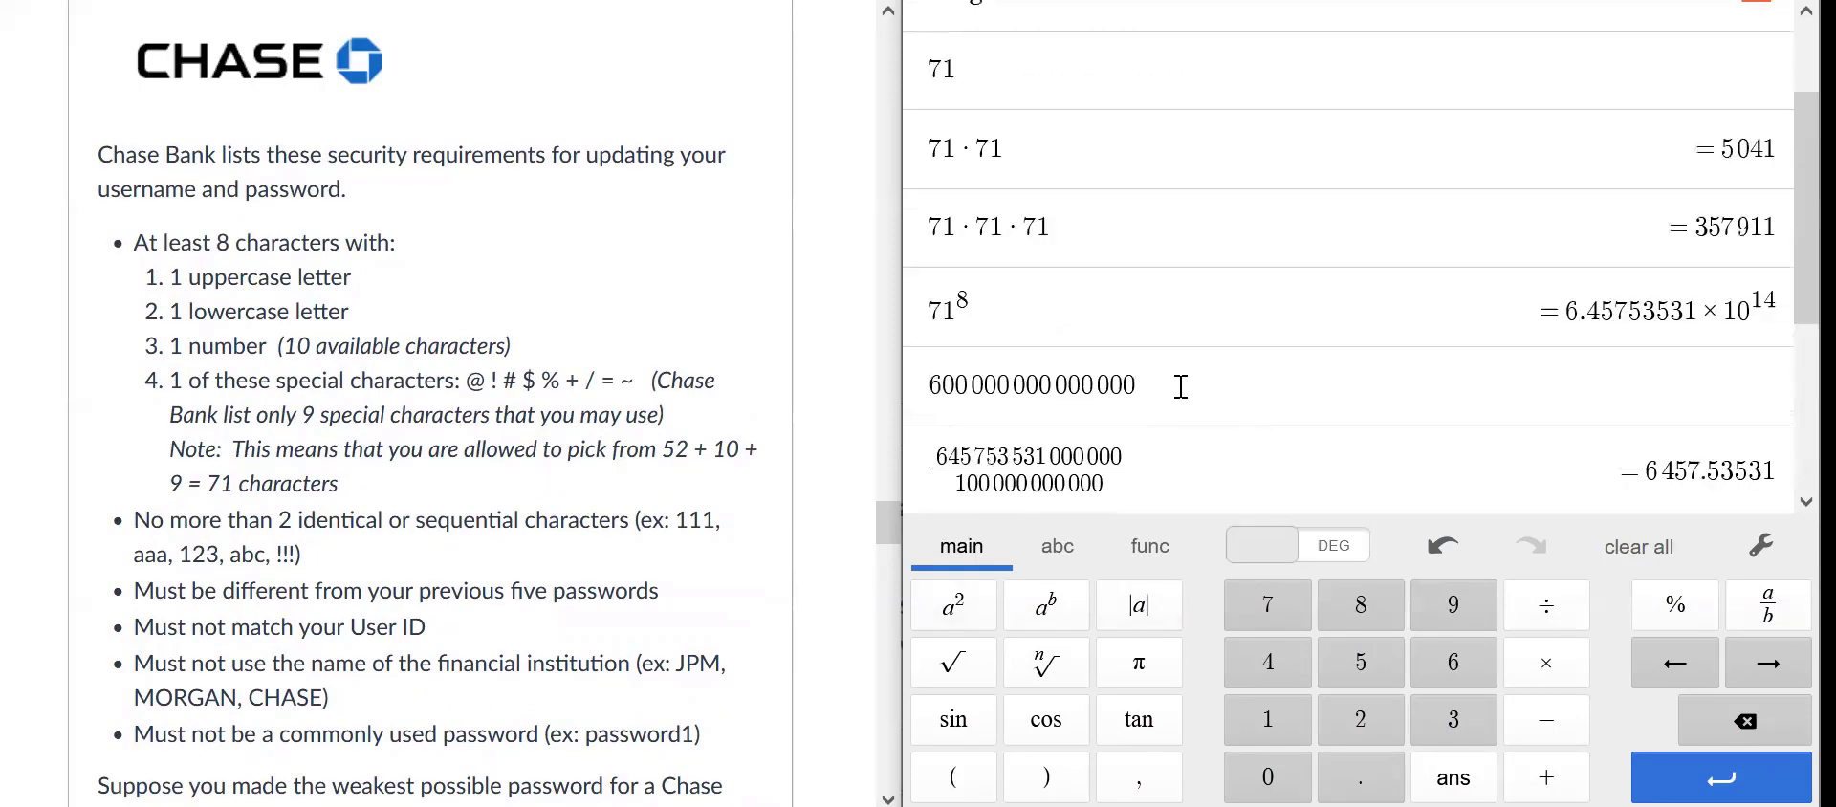
pyautogui.scroll(-3, 1178, 394)
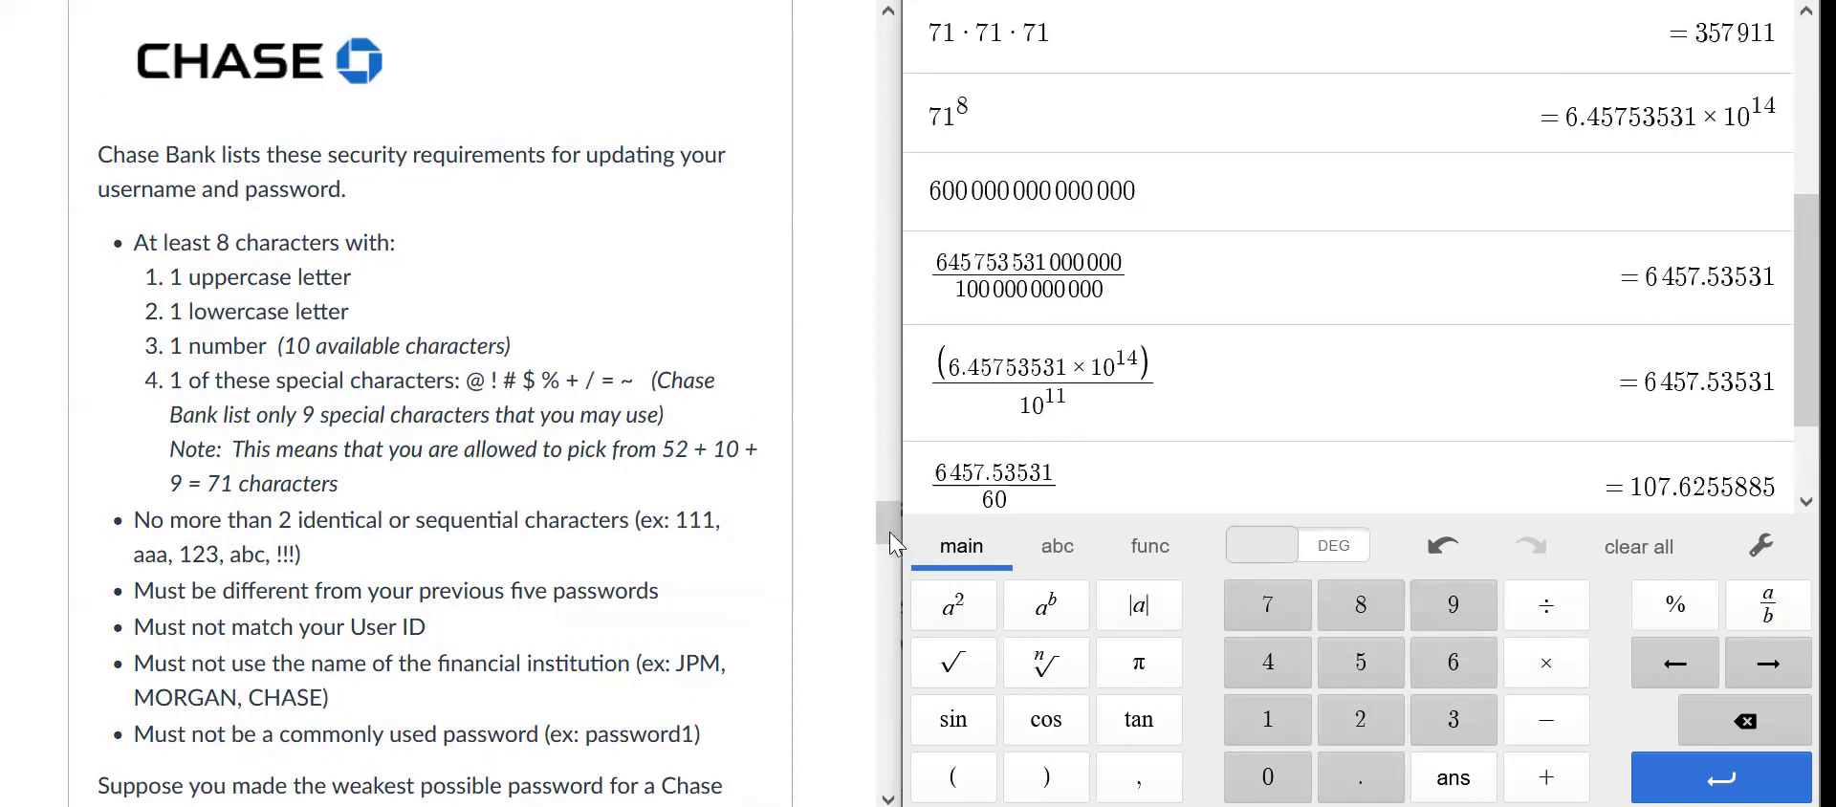
# Step: Go back to Question 4 with the password interview video, and on to Question 5 about the length of a letters-only password
pyautogui.moveTo(888, 523); pyautogui.dragTo(884, 282)
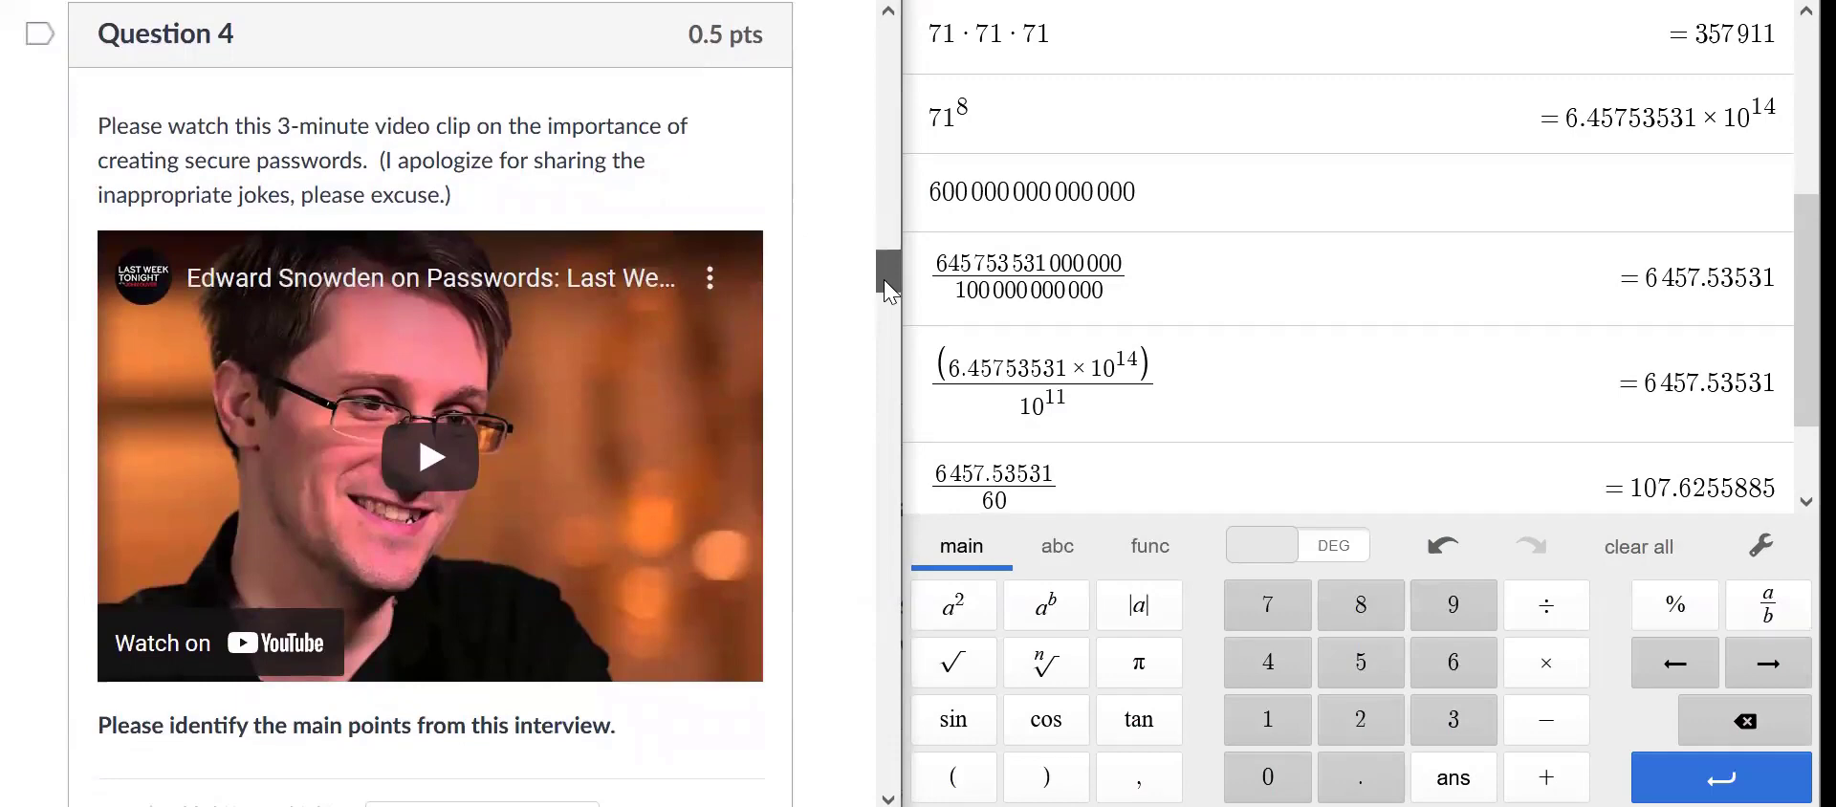
pyautogui.moveTo(890, 291); pyautogui.dragTo(890, 292)
pyautogui.scroll(-7, 810, 336)
pyautogui.scroll(-5, 810, 336)
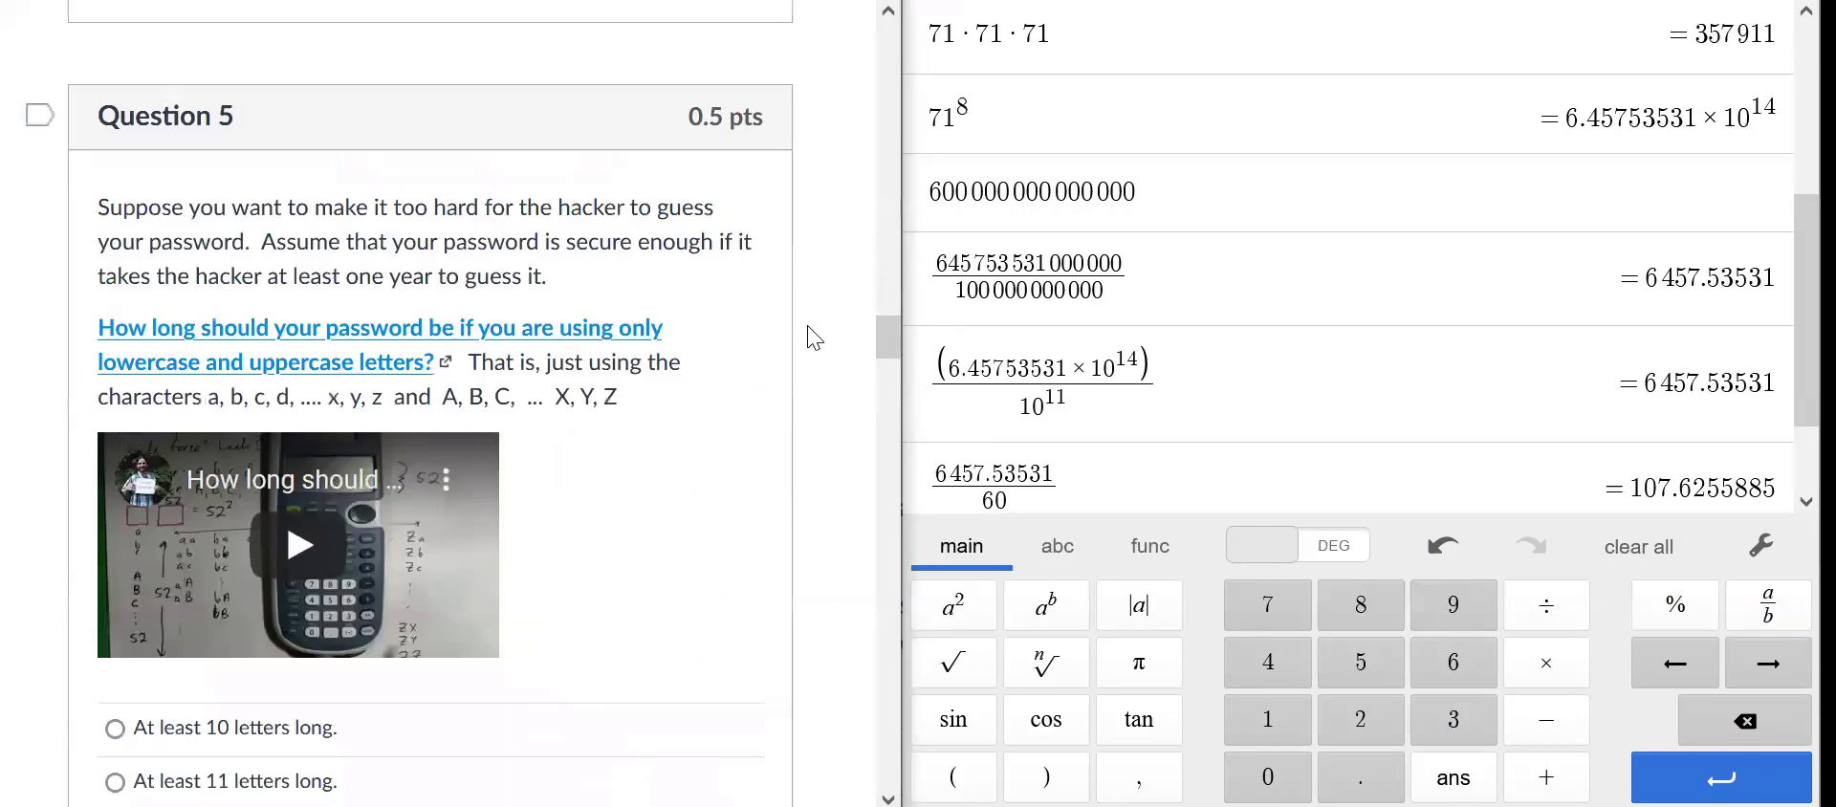